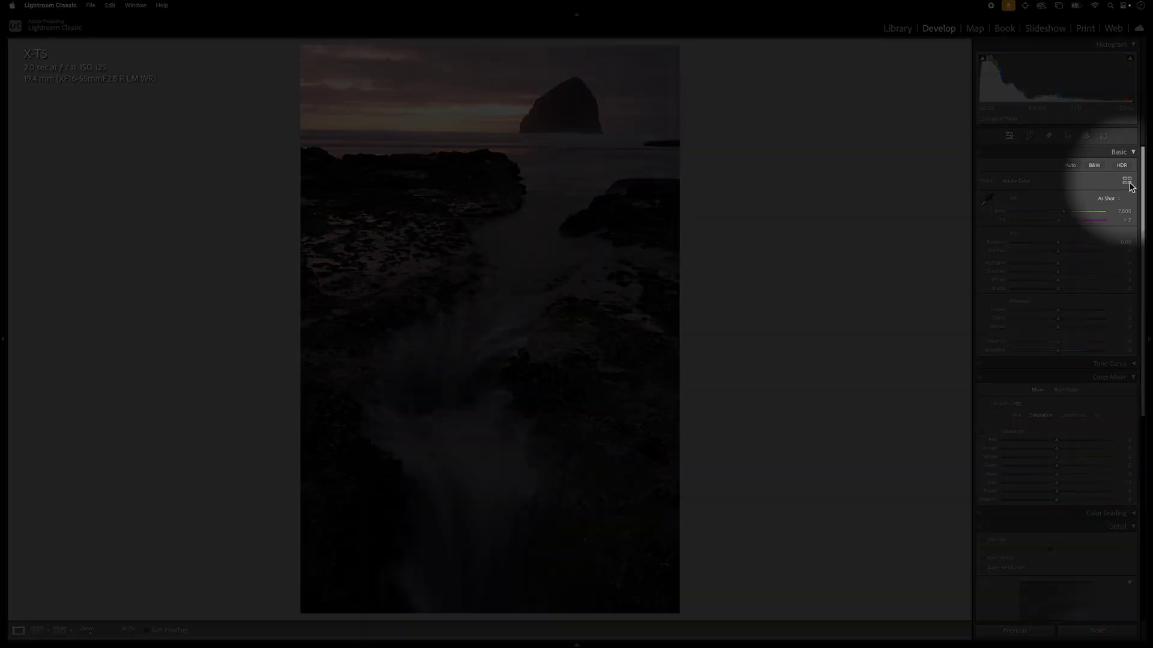
# - Apply the Camera PROVIA/Standard profile from the Camera Matching profiles to the seascape photo
pyautogui.click(1127, 181)
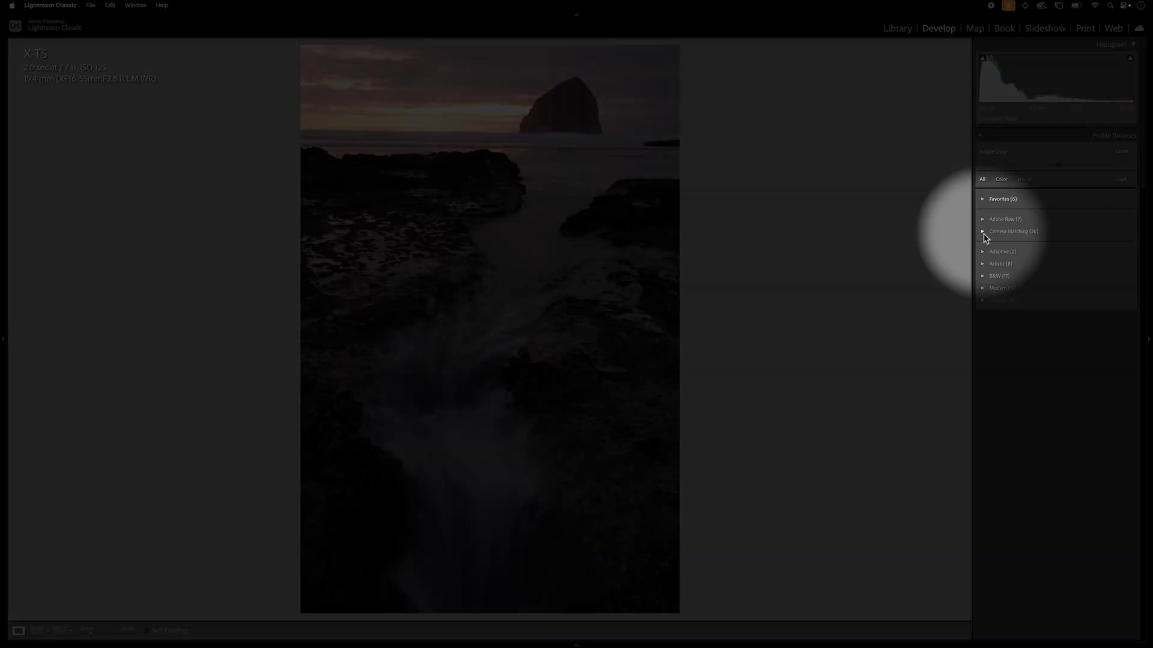
pyautogui.click(983, 233)
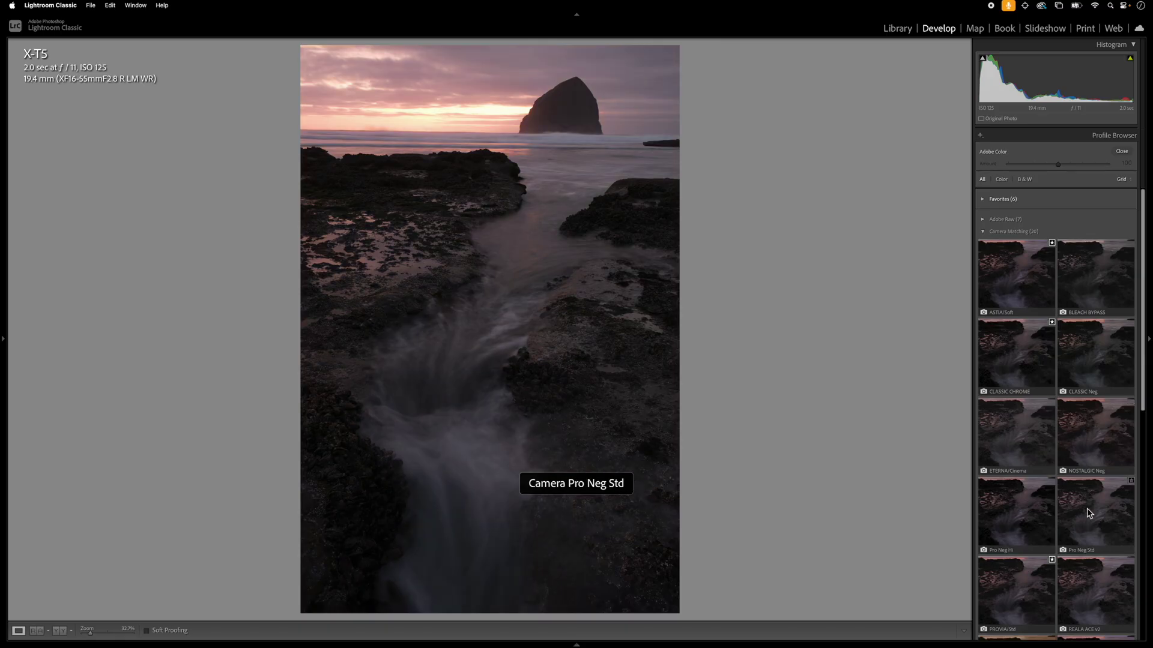
pyautogui.scroll(-5, 1090, 514)
pyautogui.click(1024, 424)
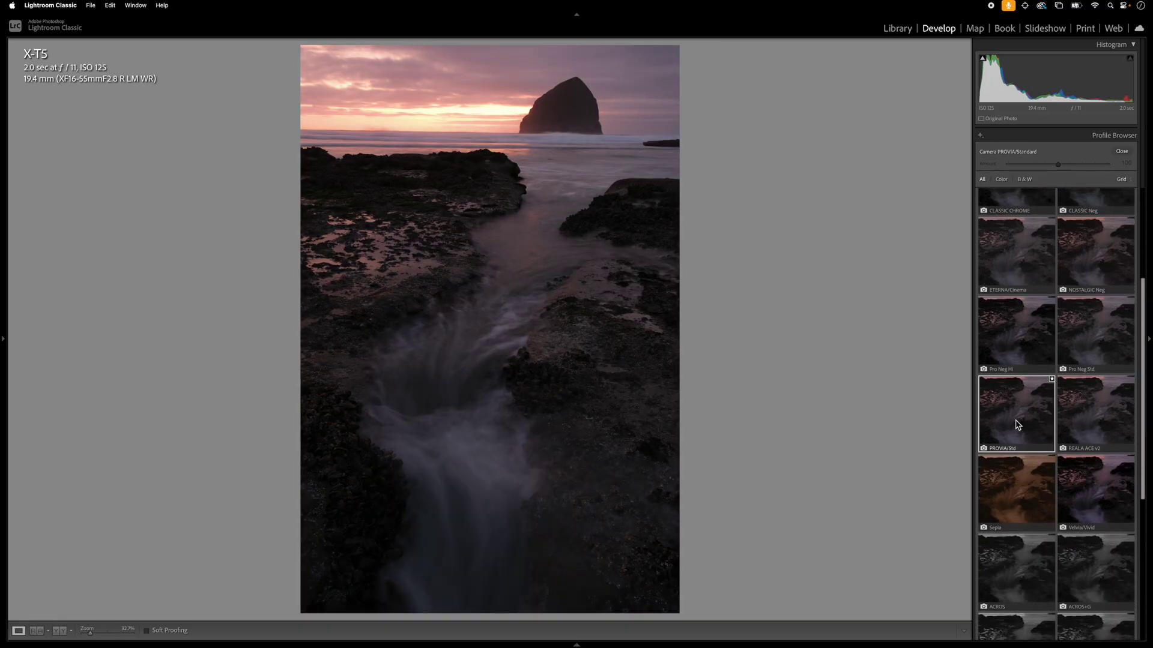
pyautogui.doubleClick(1019, 420)
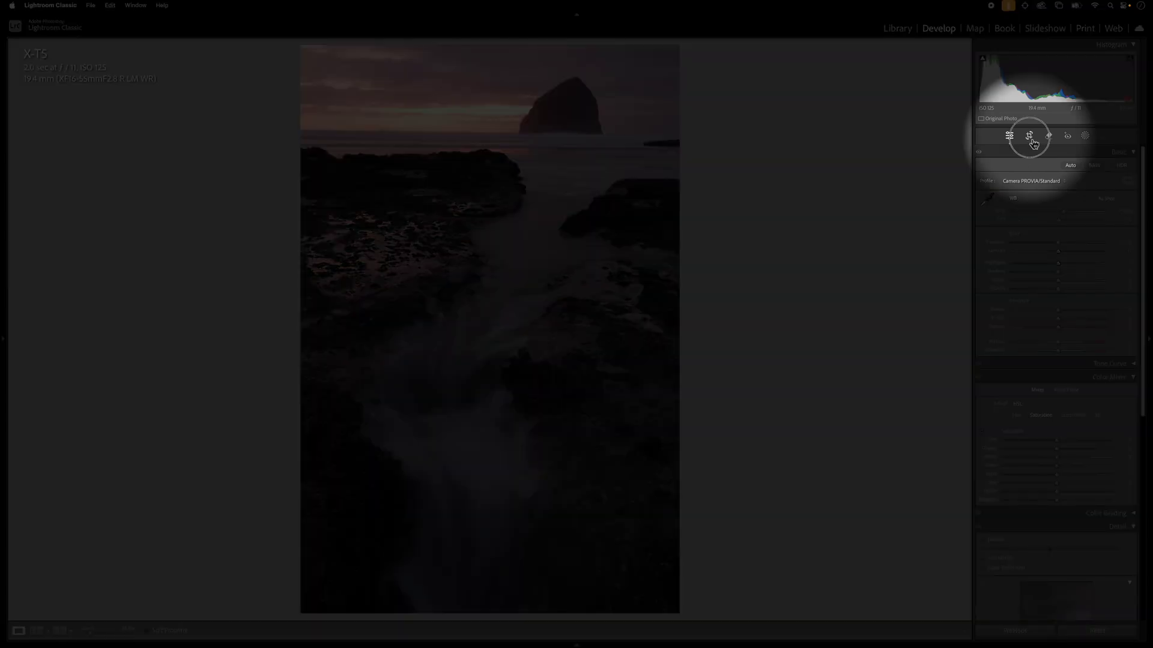
# - Straighten the horizon with the Angle tool, rotating about -1.03°, and commit the crop
pyautogui.click(1030, 138)
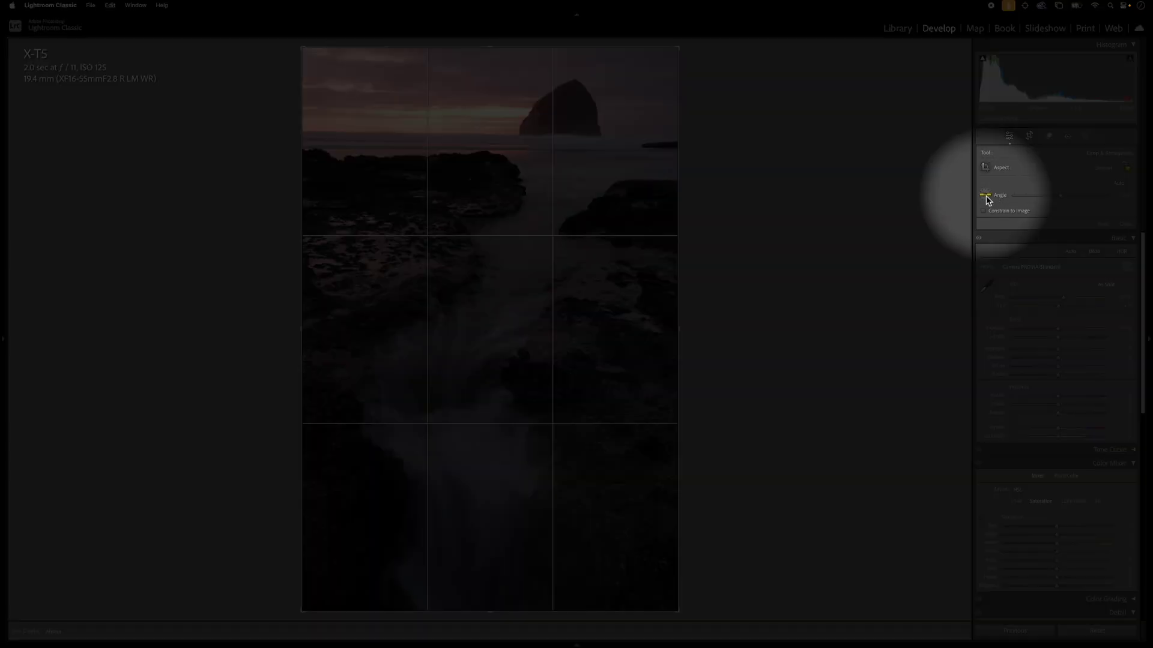
pyautogui.click(986, 195)
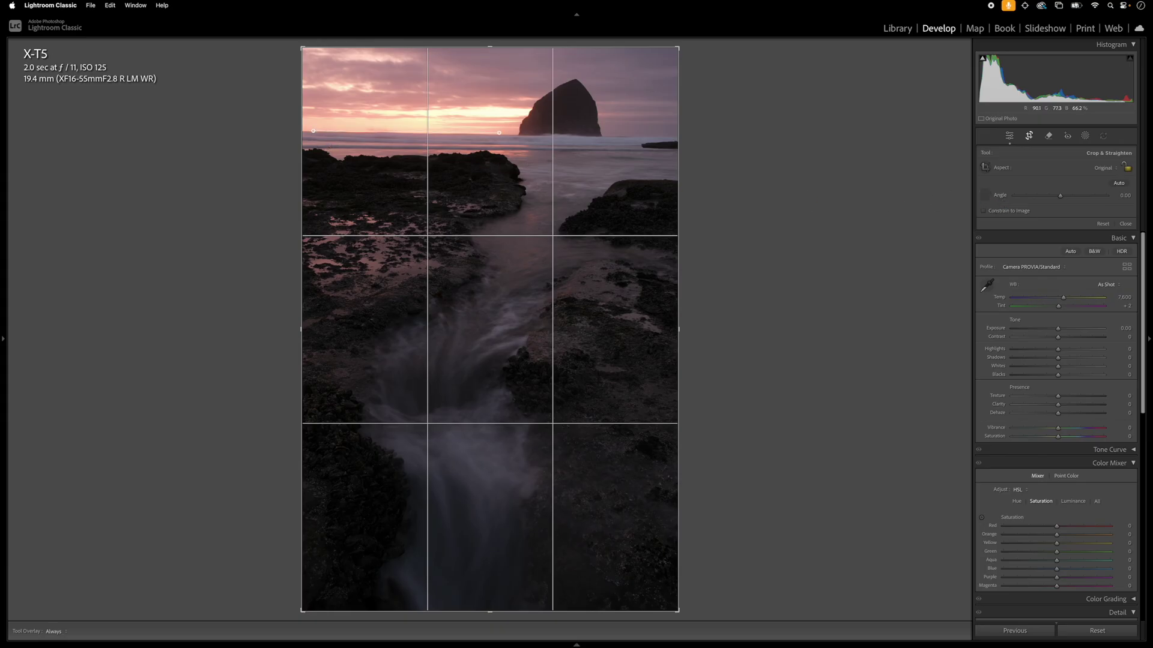
pyautogui.moveTo(500, 133); pyautogui.dragTo(502, 135)
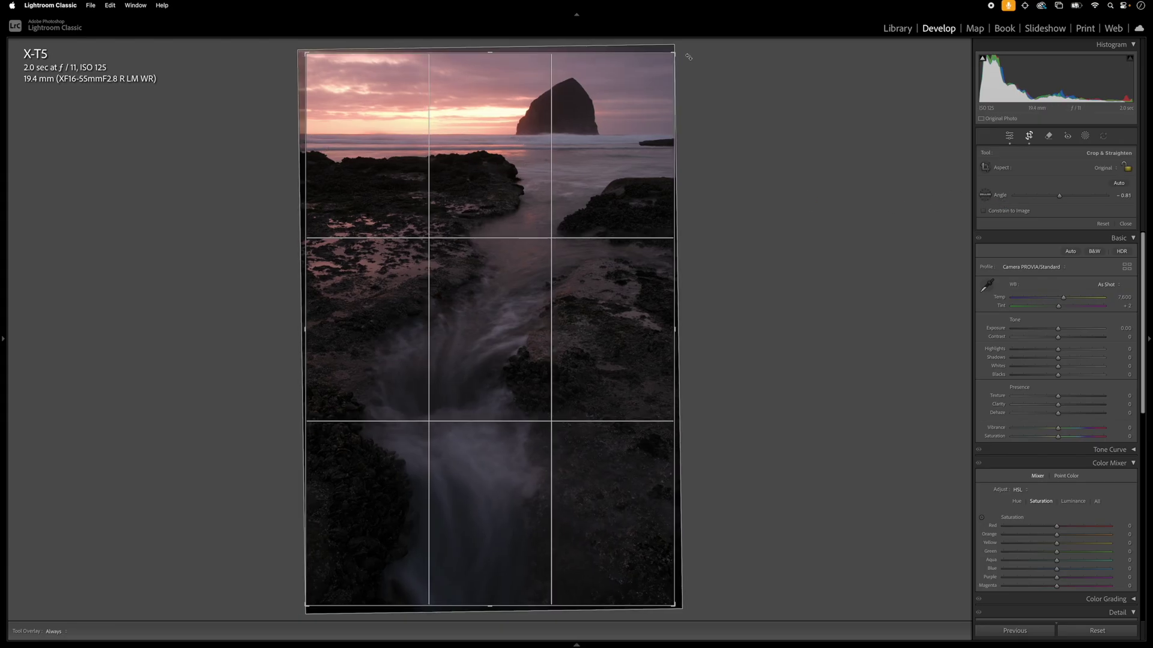
pyautogui.moveTo(689, 54); pyautogui.dragTo(689, 54)
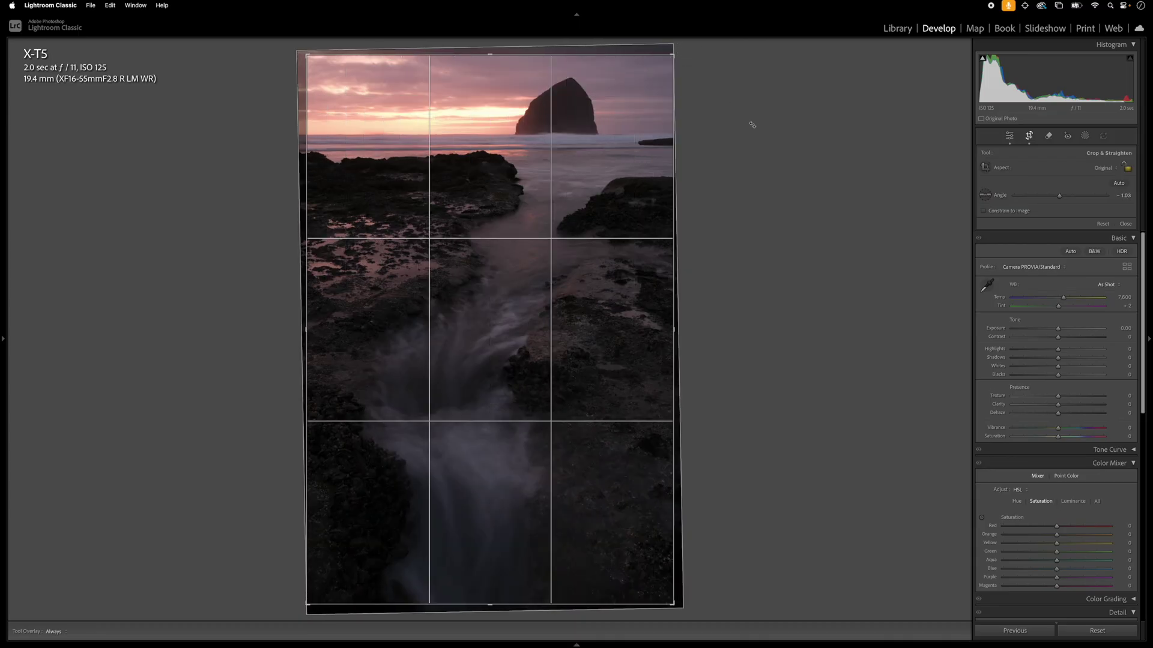
pyautogui.press('Return')
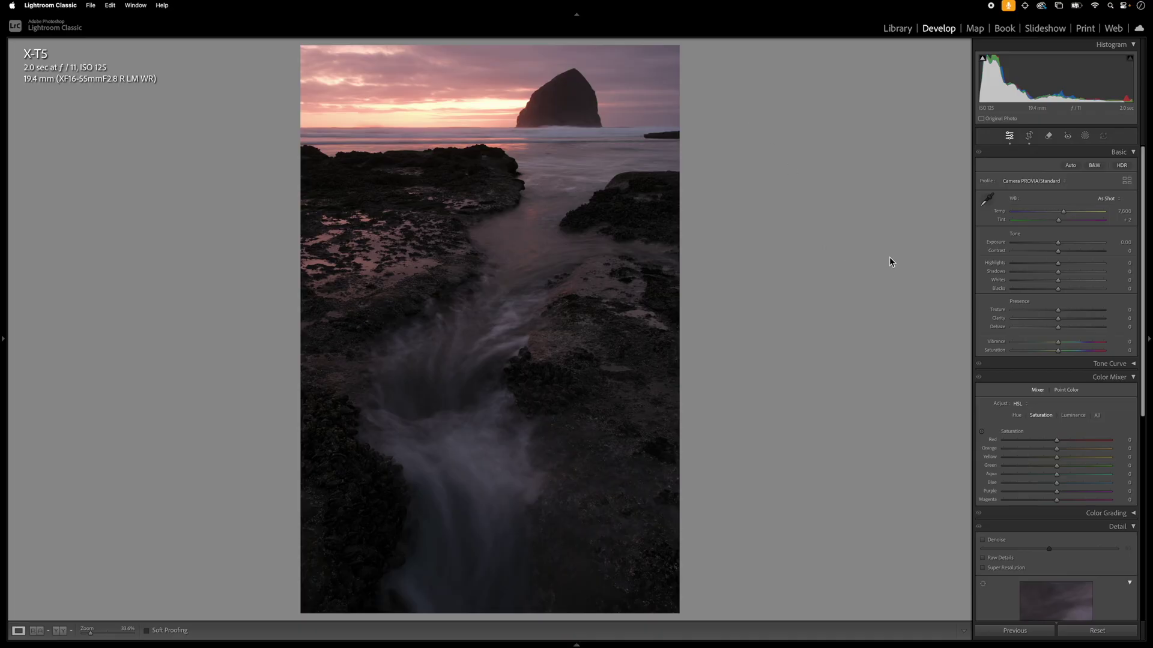
# - Set Basic sliders to Exposure +0.30, Shadows +35, Highlights -30 and Vibrance +10
pyautogui.moveTo(1058, 243); pyautogui.dragTo(1061, 244)
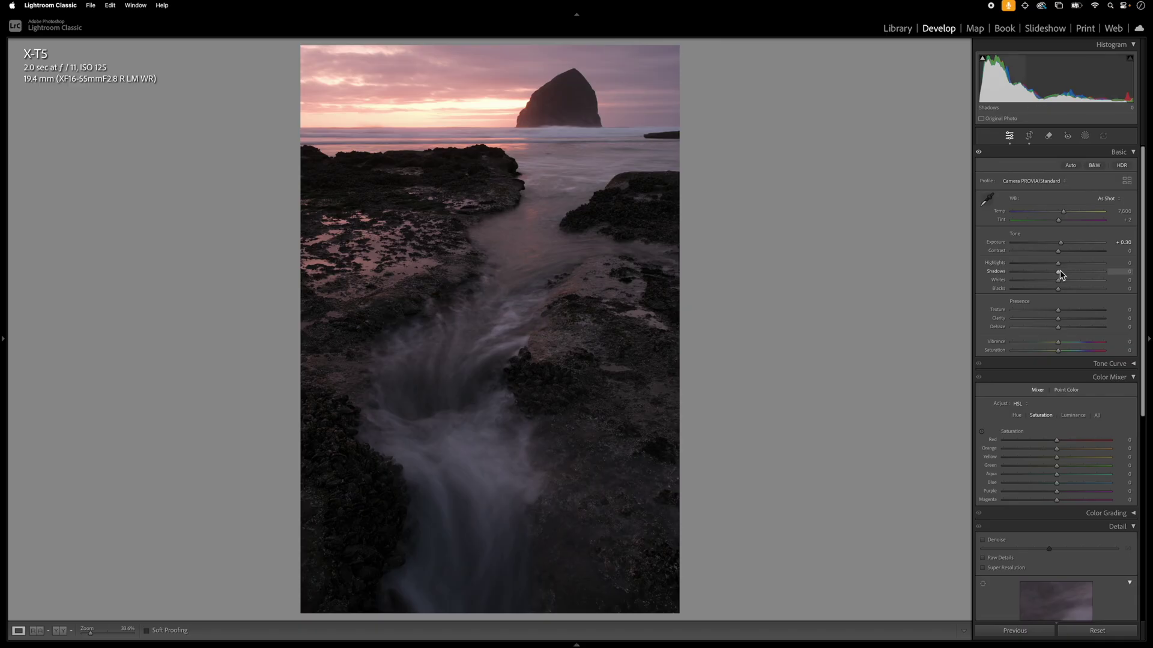
pyautogui.moveTo(1058, 272); pyautogui.dragTo(1072, 296)
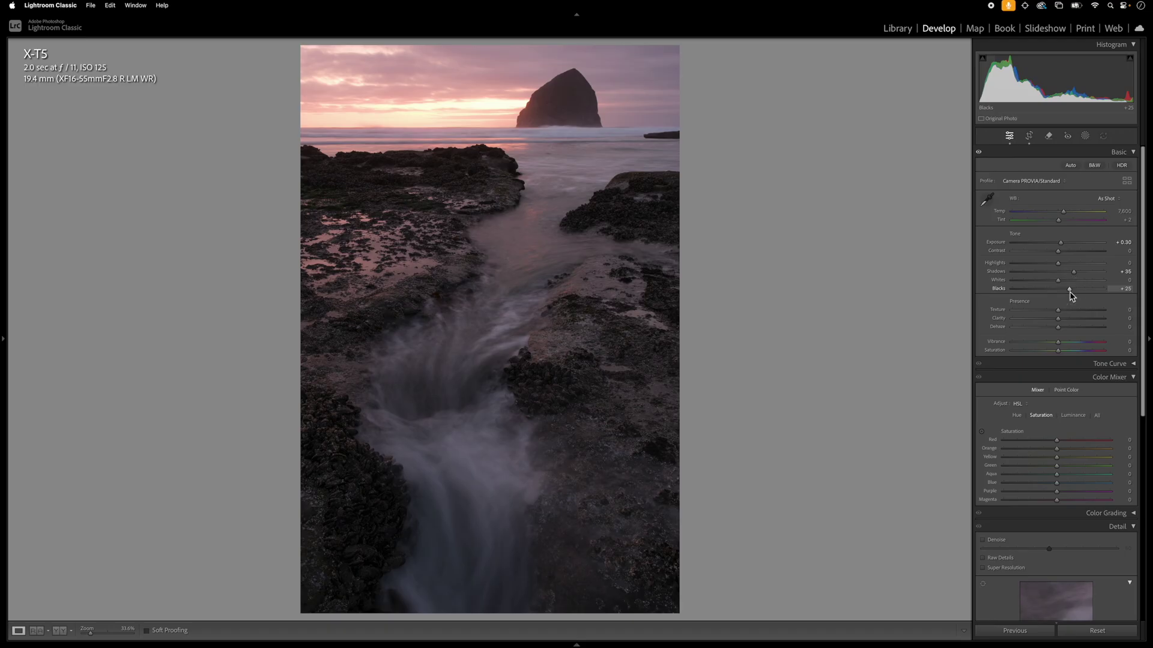
pyautogui.moveTo(1058, 268); pyautogui.dragTo(1044, 266)
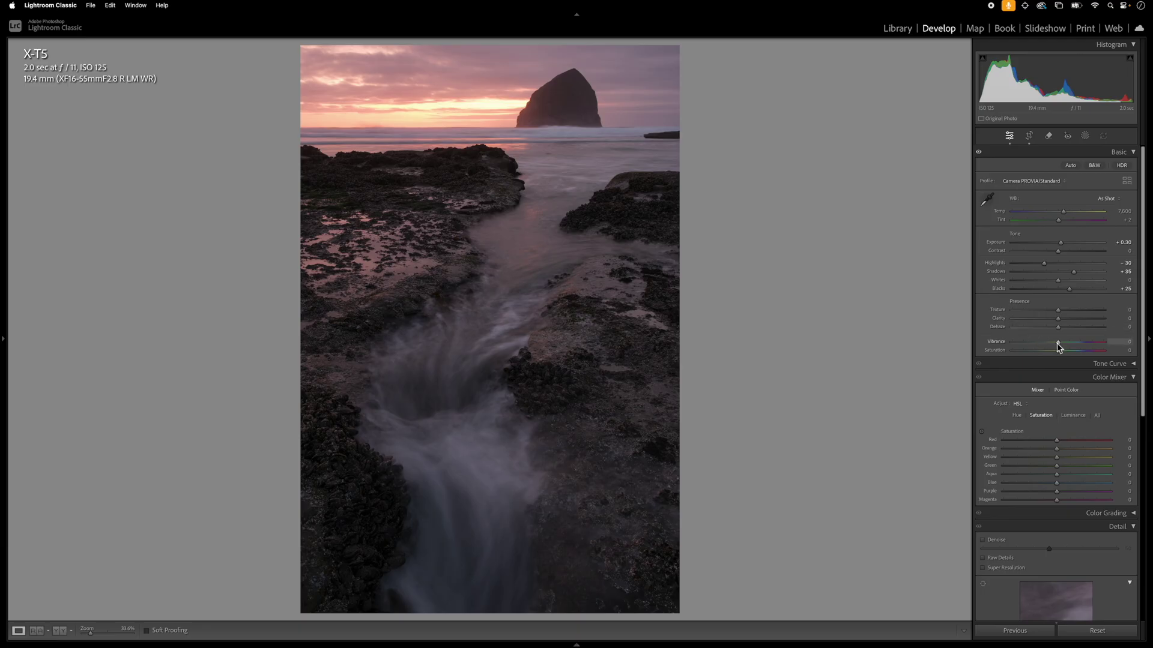
pyautogui.moveTo(1058, 342)
pyautogui.mouseDown()
pyautogui.moveTo(1084, 343)
pyautogui.moveTo(1063, 356)
pyautogui.mouseUp()
# - Raise Calibration Blue Primary saturation, then set Color Mixer Blue saturation to -50
pyautogui.scroll(-10, 1024, 380)
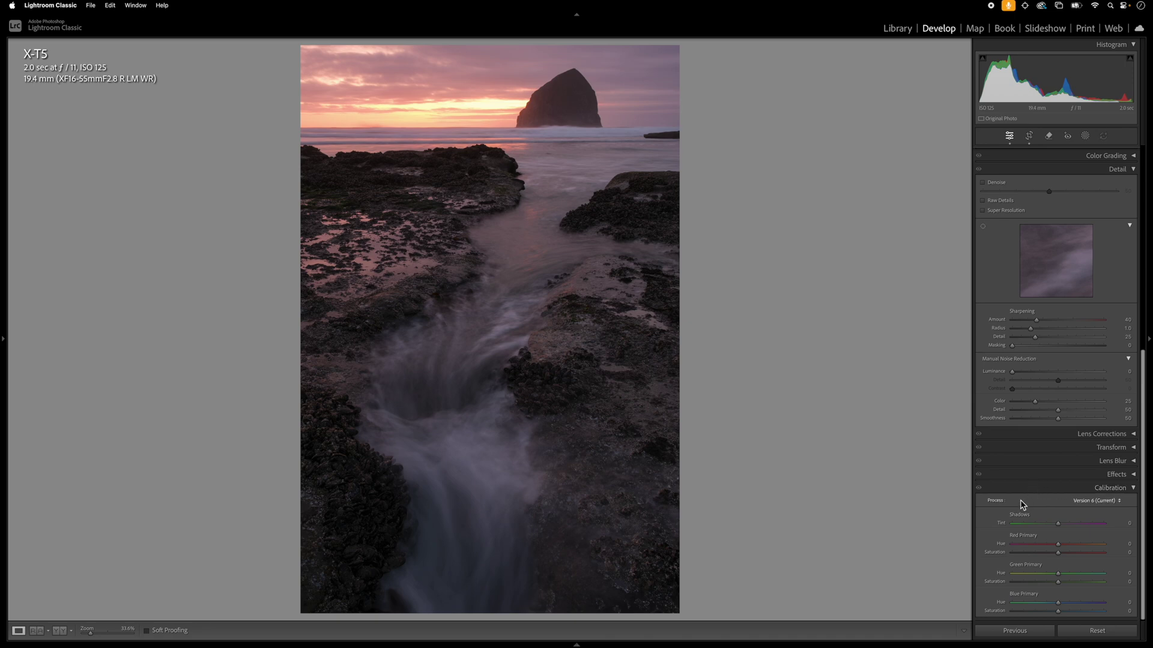
pyautogui.moveTo(1058, 612)
pyautogui.mouseDown()
pyautogui.moveTo(1106, 613)
pyautogui.moveTo(1081, 616)
pyautogui.mouseUp()
pyautogui.scroll(5, 1060, 412)
pyautogui.scroll(2, 1060, 412)
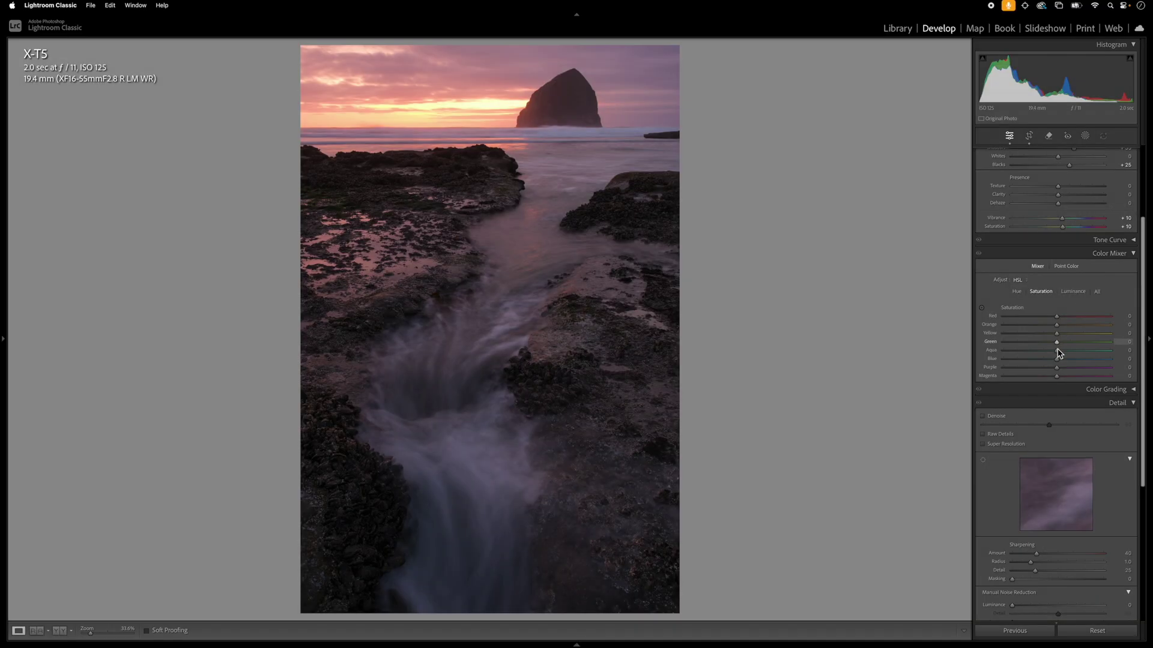
pyautogui.moveTo(1057, 359); pyautogui.dragTo(1031, 364)
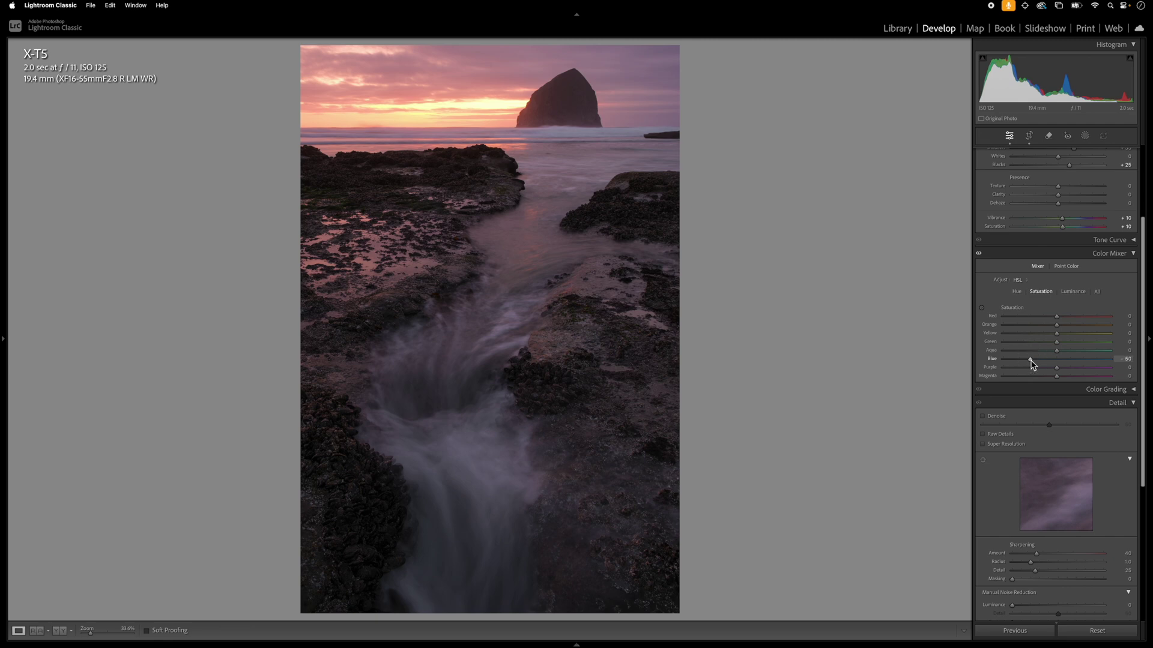
pyautogui.scroll(-5, 997, 337)
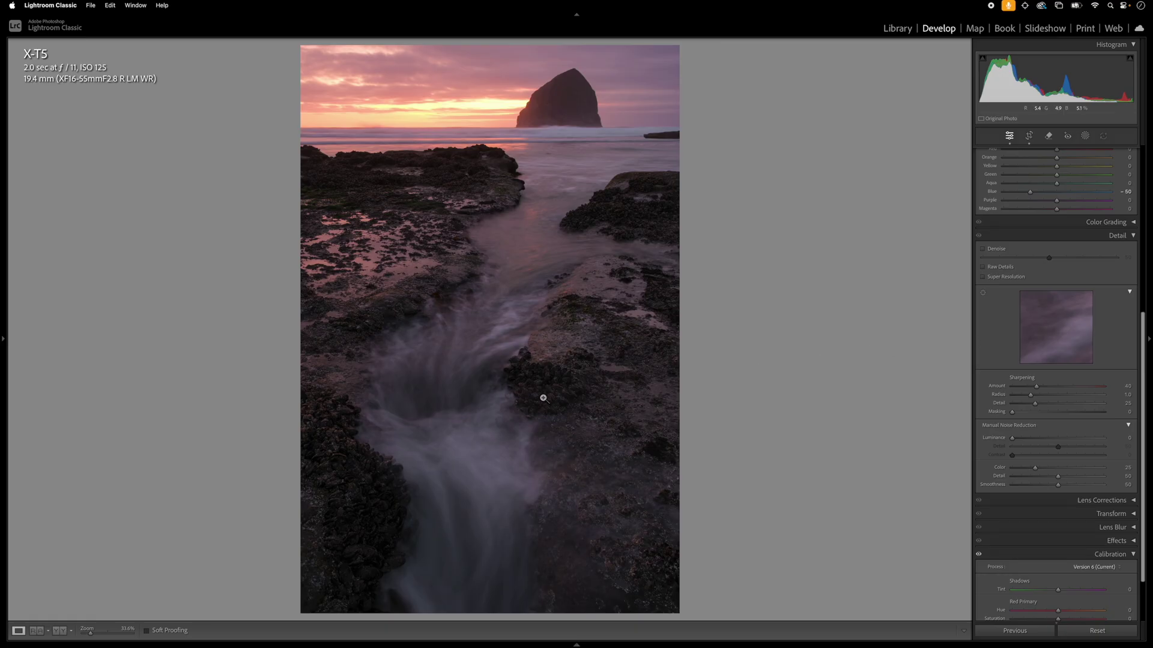
# - Zoom to 100% on the water and rocks and compare Raw Details off and on
pyautogui.moveTo(542, 393); pyautogui.dragTo(576, 337)
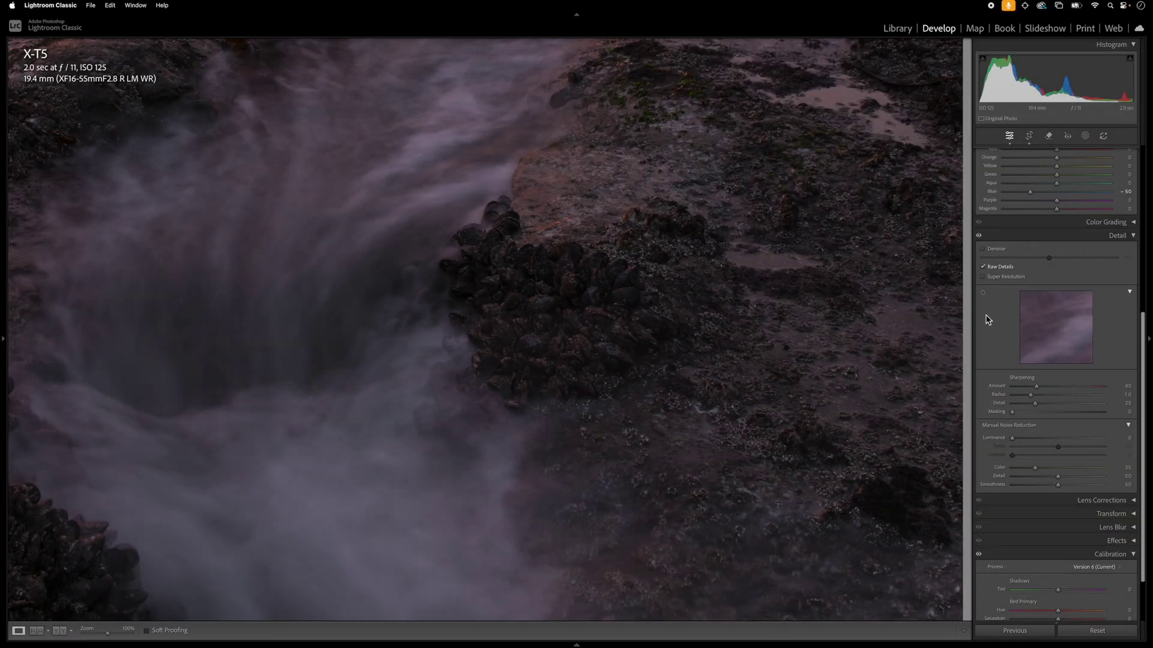
pyautogui.click(984, 267)
pyautogui.click(982, 267)
# - Set sharpening Amount 50, Detail 65 and Masking 31, then return to the full-photo view
pyautogui.moveTo(1036, 404)
pyautogui.mouseDown()
pyautogui.moveTo(1075, 410)
pyautogui.moveTo(1044, 391)
pyautogui.mouseUp()
pyautogui.click(1038, 387)
pyautogui.press('alt')
pyautogui.moveTo(1013, 414); pyautogui.dragTo(1042, 418)
pyautogui.click(756, 325)
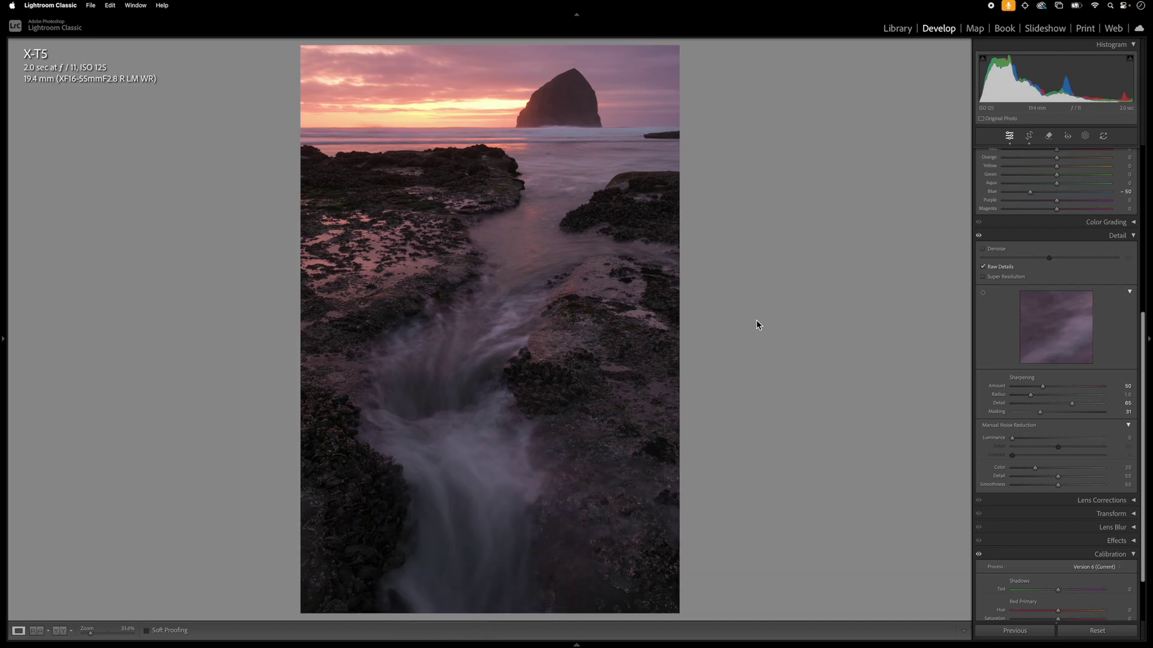
# - Toggle Before/After twice to compare the edit with the original
pyautogui.press('\\')
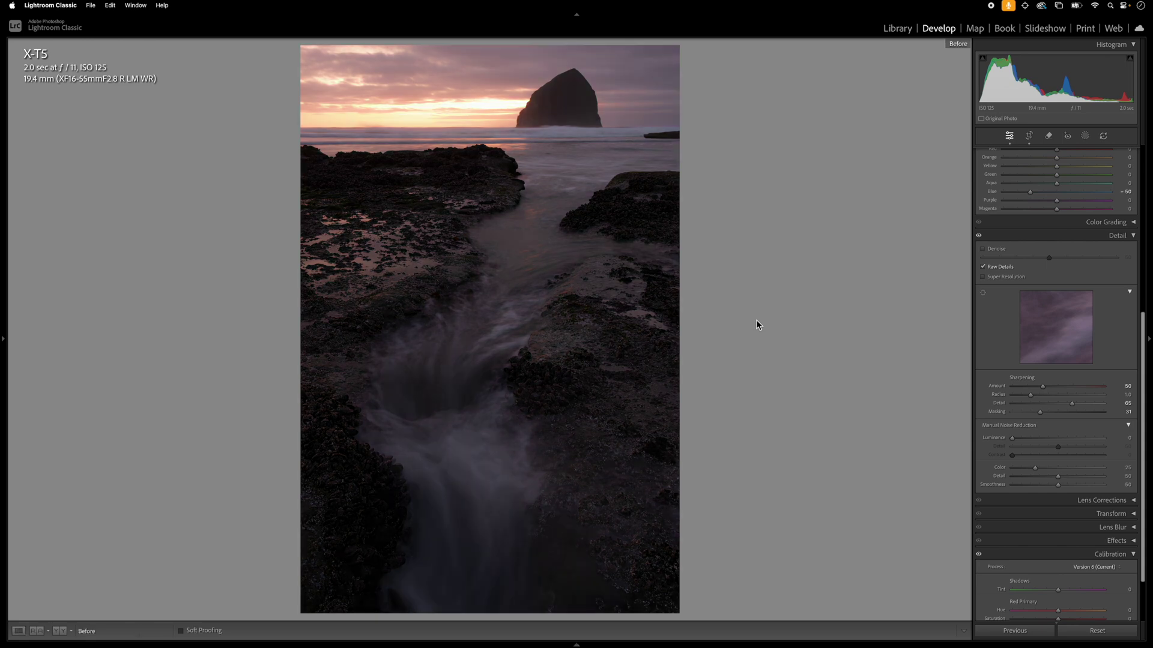
pyautogui.press('\\')
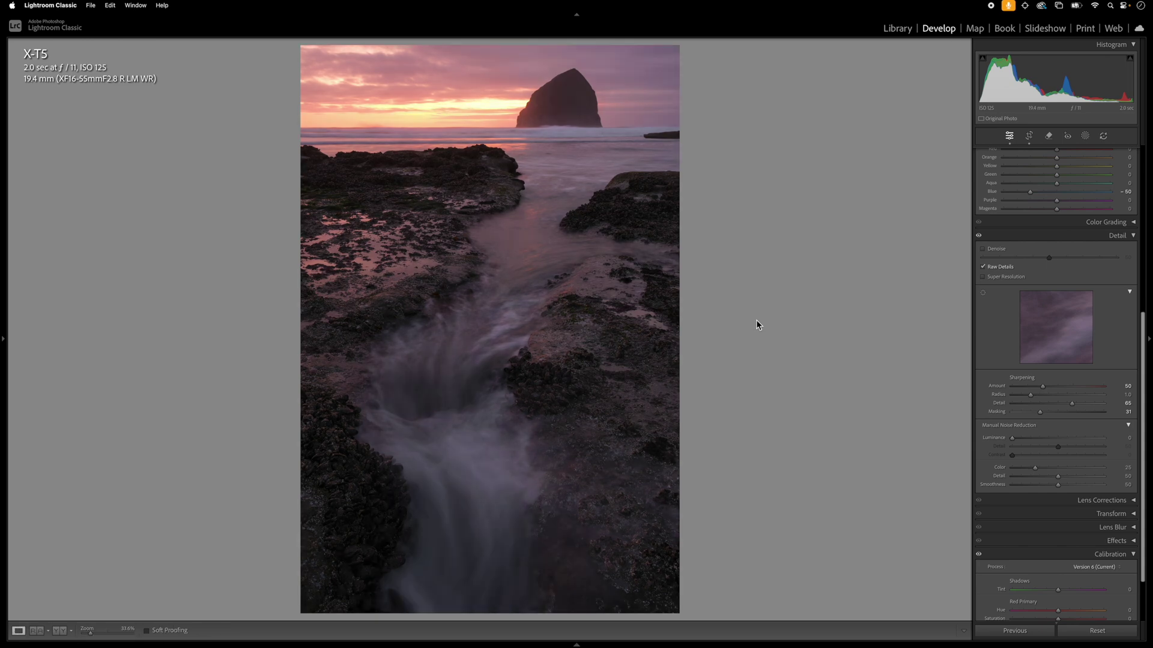
pyautogui.press('\\')
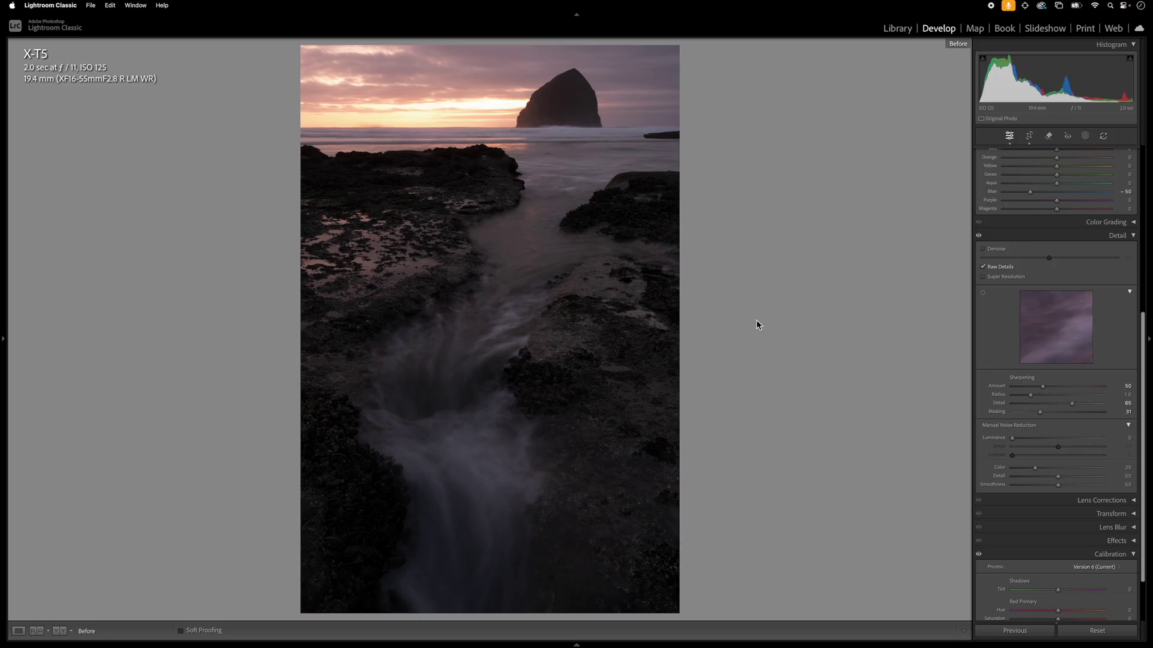
pyautogui.press('\\')
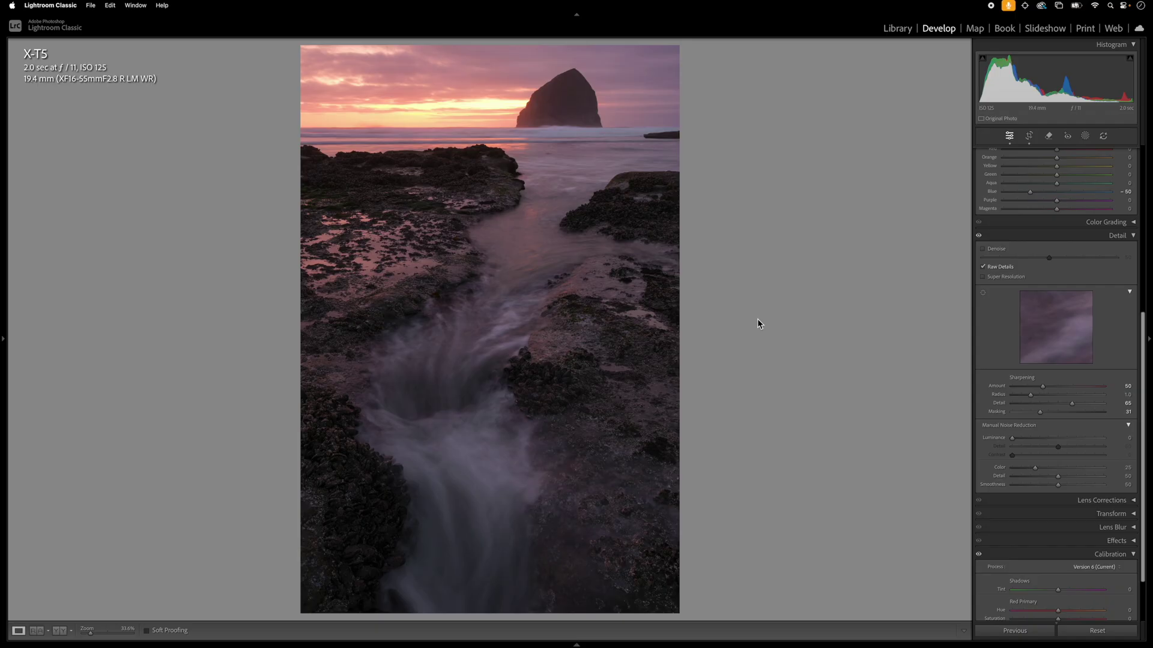
# - Send the photo to Photoshop via Edit In > Open as Smart Object
pyautogui.rightClick(552, 271)
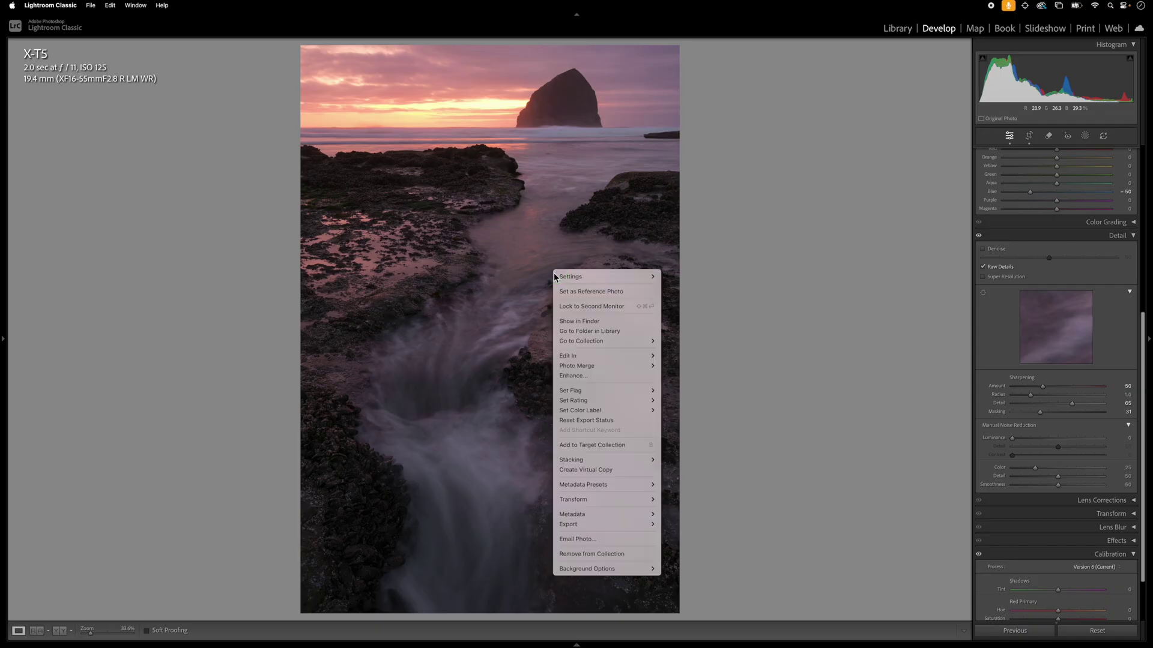
pyautogui.moveTo(586, 358)
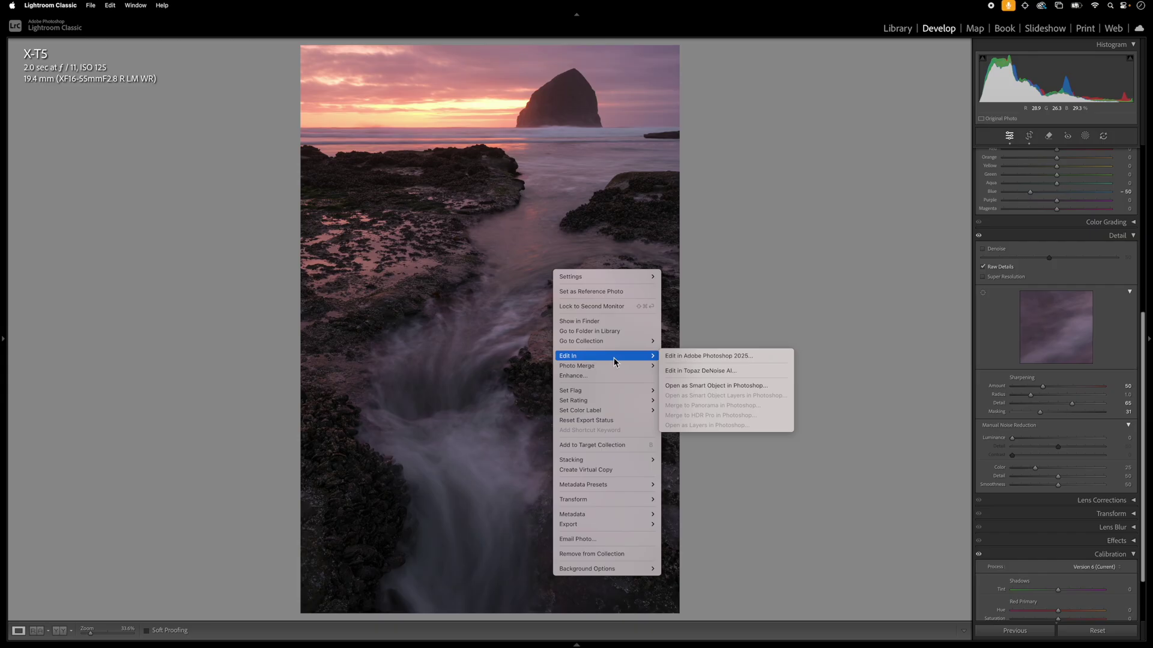
pyautogui.click(731, 388)
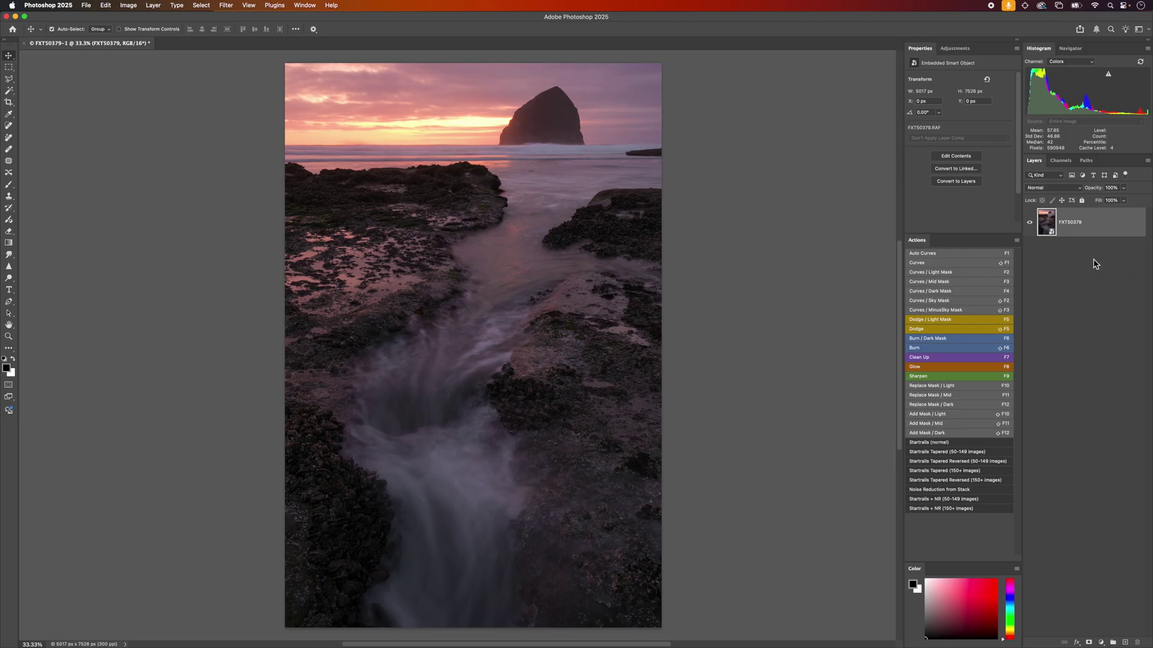
# - Create a New Smart Object via Copy and place it below the original layer
pyautogui.rightClick(1079, 228)
pyautogui.click(1032, 388)
pyautogui.click(1095, 230)
pyautogui.moveTo(1095, 230); pyautogui.dragTo(1092, 265)
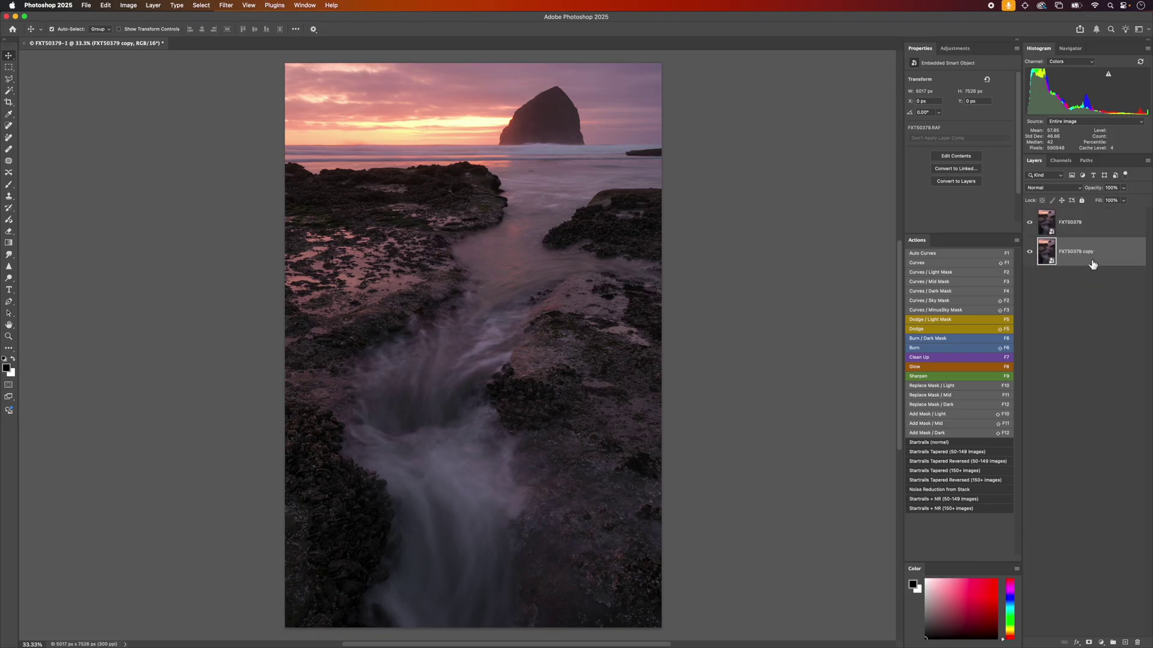
# - Reset the copy's Camera Raw settings to default
pyautogui.click(1046, 253)
pyautogui.doubleClick(1046, 253)
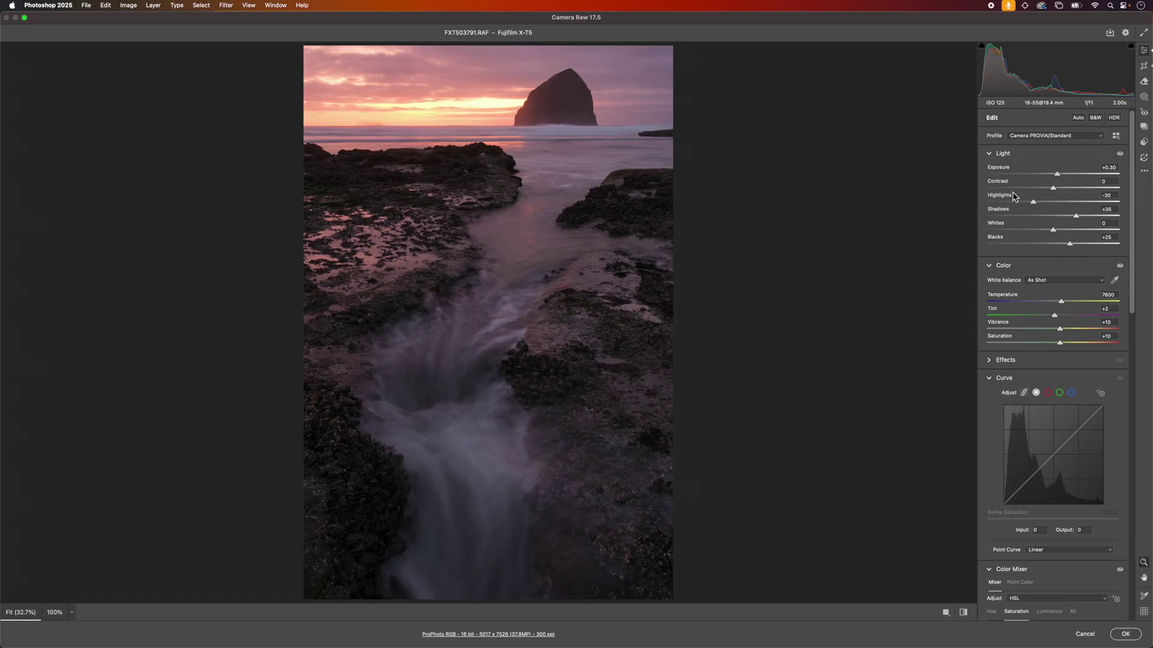
pyautogui.click(1144, 172)
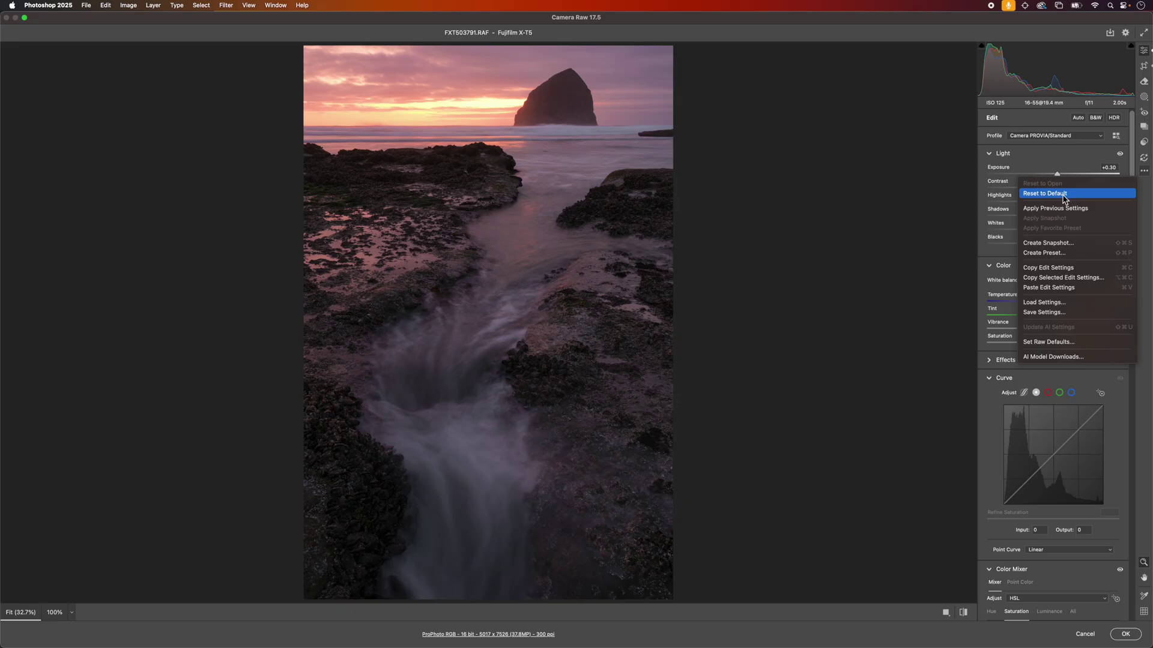
pyautogui.click(1063, 195)
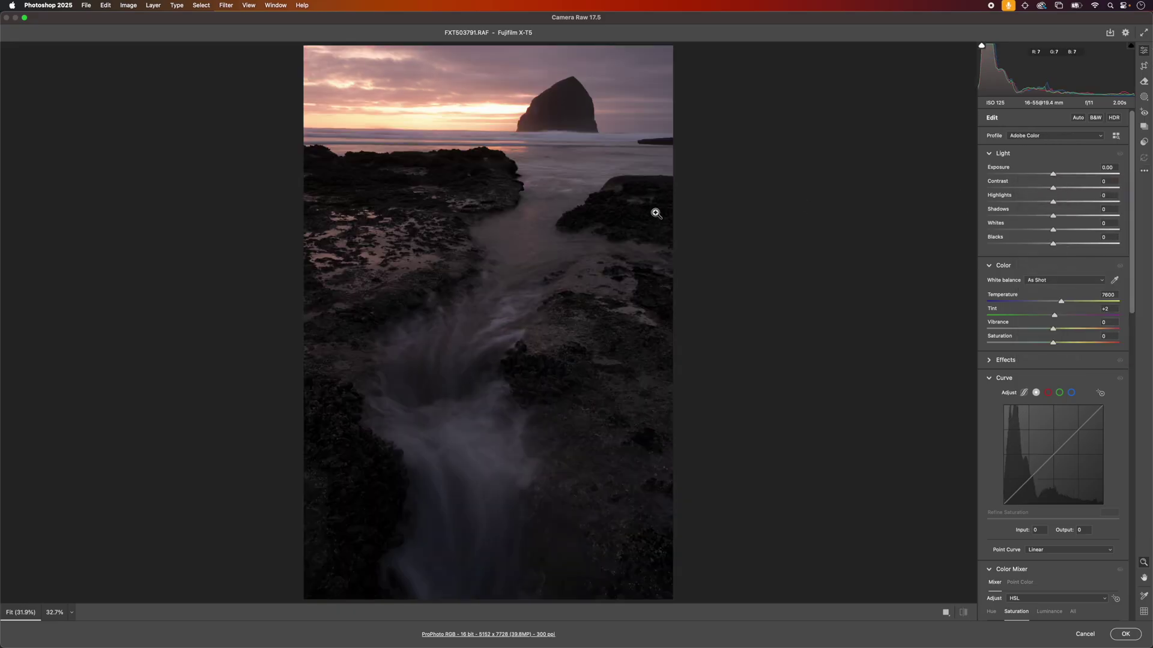
pyautogui.click(1126, 635)
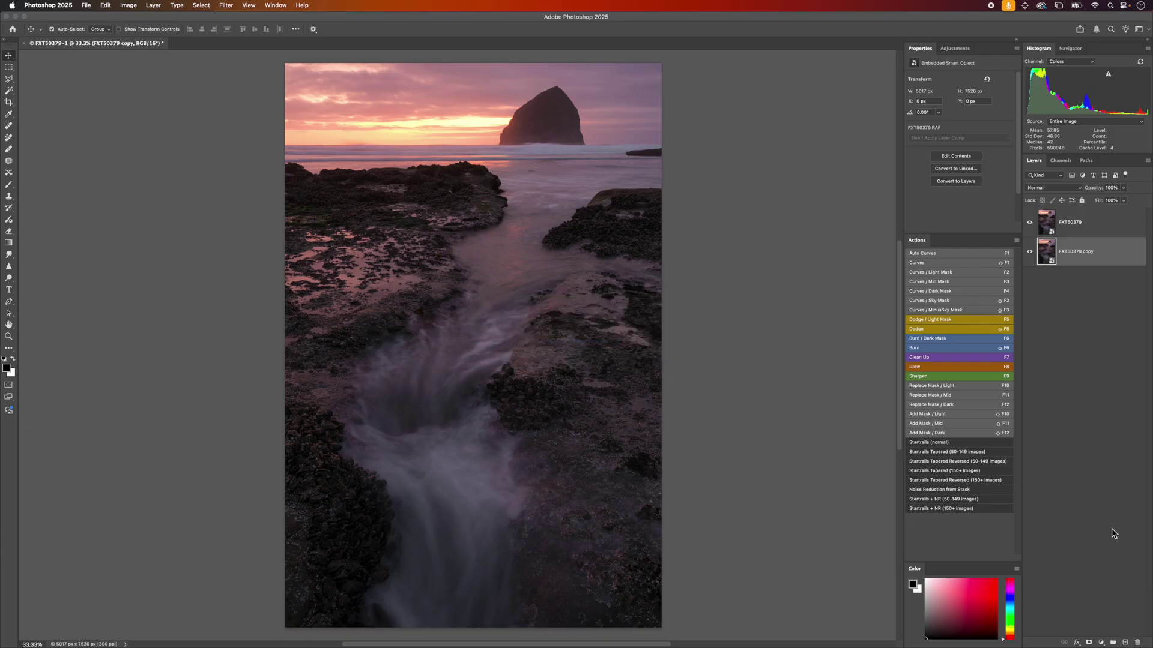
# - Hide the copy and rename it 'Raw File'
pyautogui.click(1030, 253)
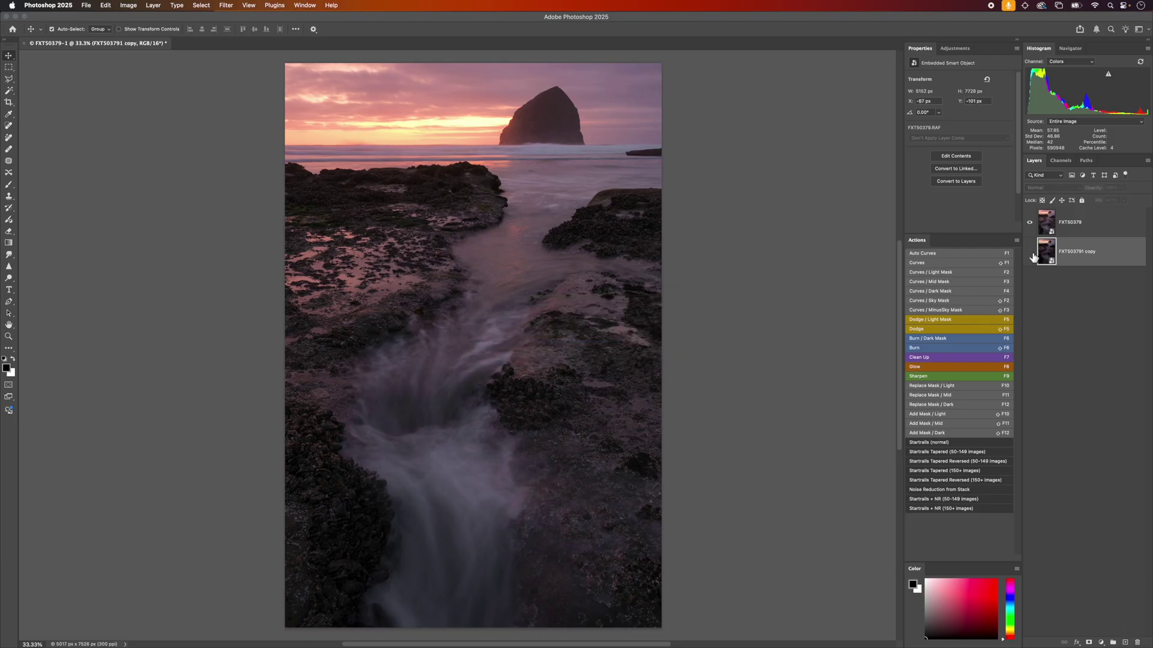
pyautogui.doubleClick(1081, 253)
pyautogui.write('Raw File')
pyautogui.click(1087, 231)
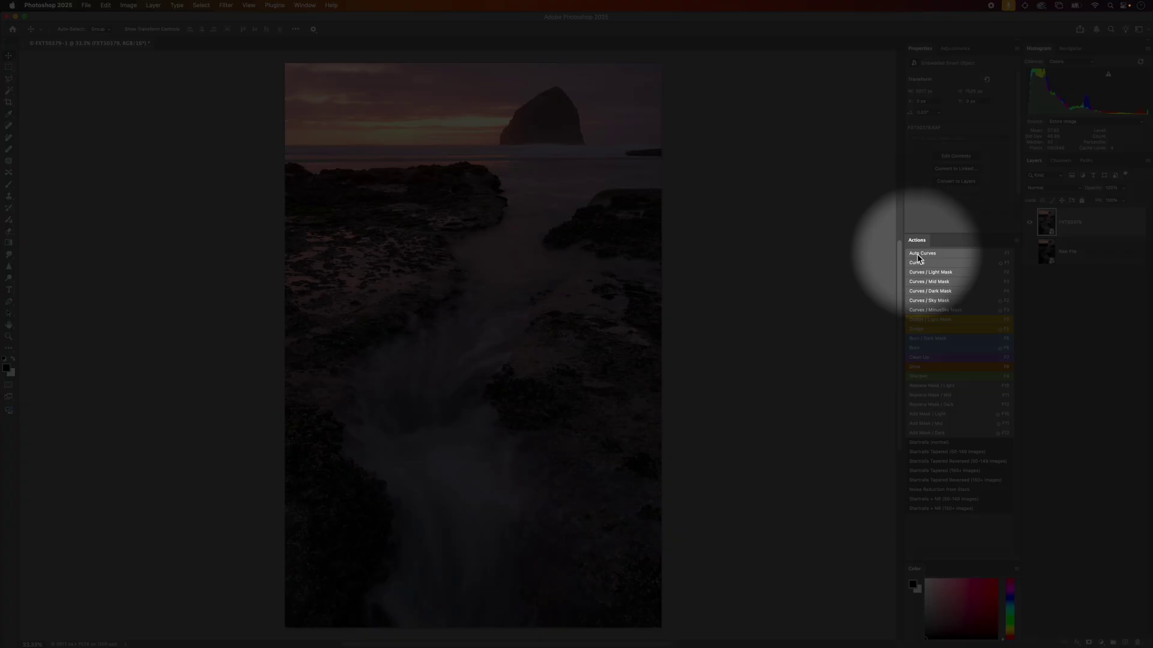
pyautogui.click(918, 255)
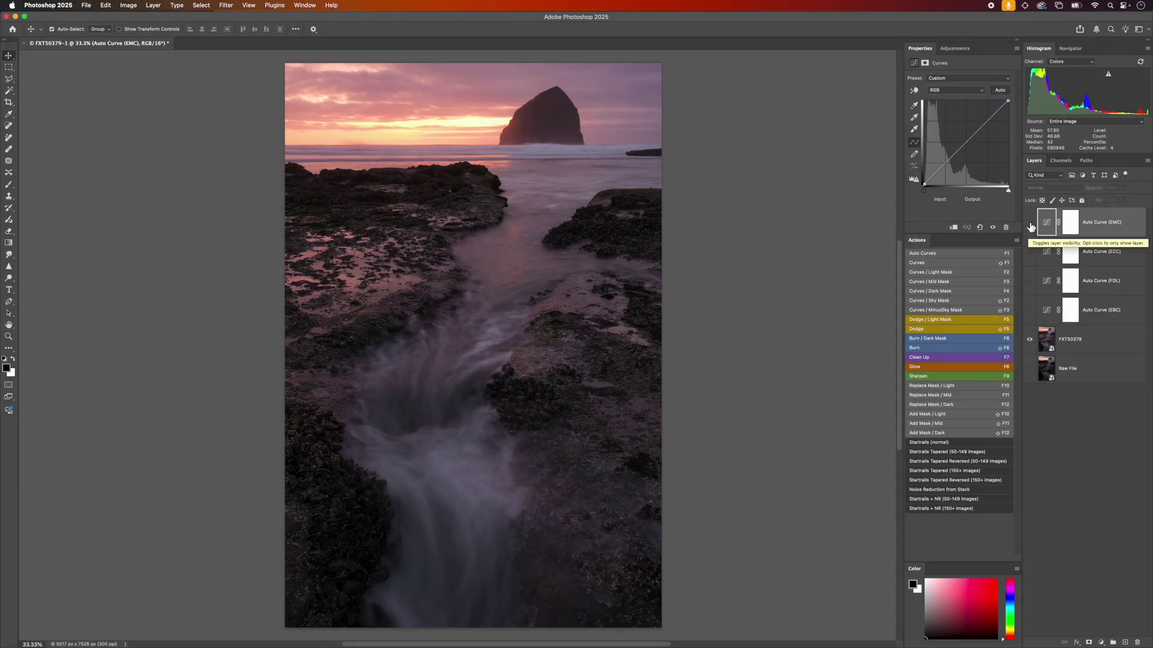
# - Compare the EMC, FDL, EBC and ECC auto curve versions, leaving ECC visible
pyautogui.click(1030, 223)
pyautogui.moveTo(1030, 224); pyautogui.dragTo(1031, 252)
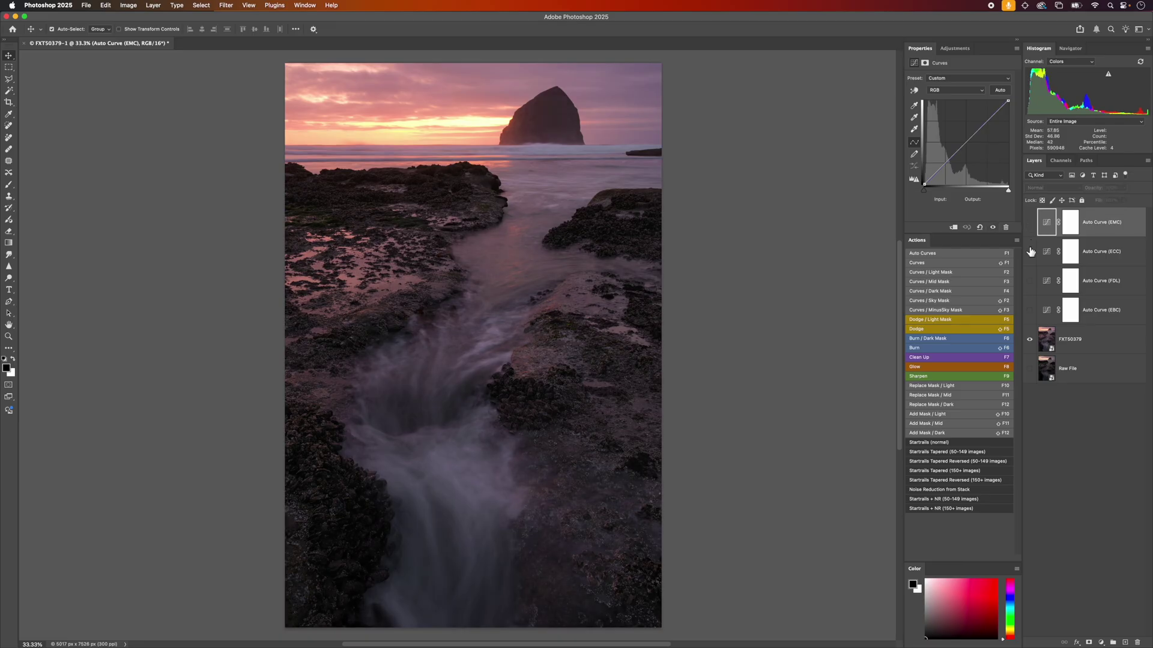
pyautogui.click(1030, 282)
pyautogui.click(1031, 282)
pyautogui.click(1031, 311)
pyautogui.click(1031, 311)
pyautogui.click(1030, 253)
# - Lower the Auto Curve (ECC) layer's opacity to 15%
pyautogui.click(1098, 258)
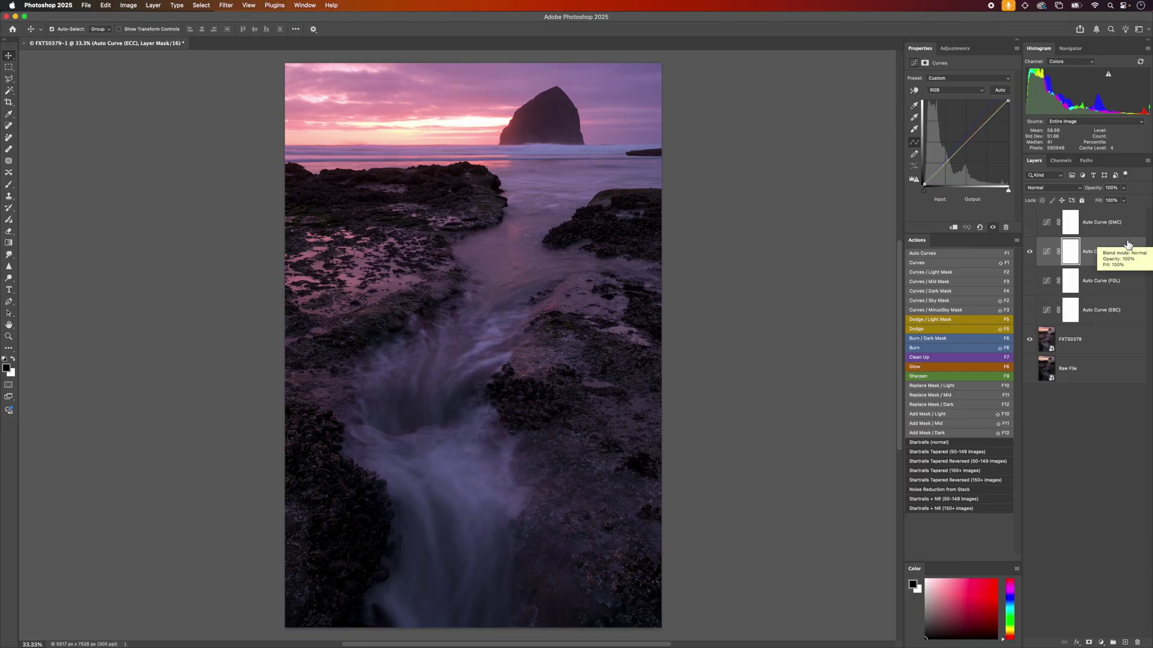
pyautogui.click(1124, 188)
pyautogui.moveTo(1124, 198); pyautogui.dragTo(1091, 206)
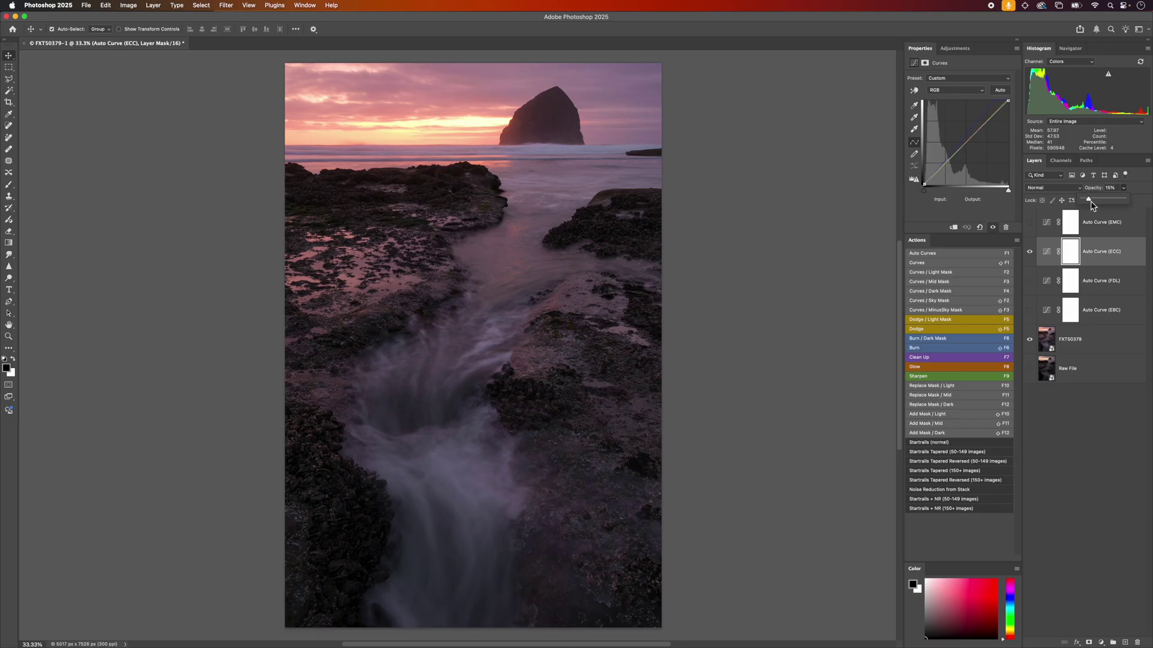
pyautogui.click(1140, 193)
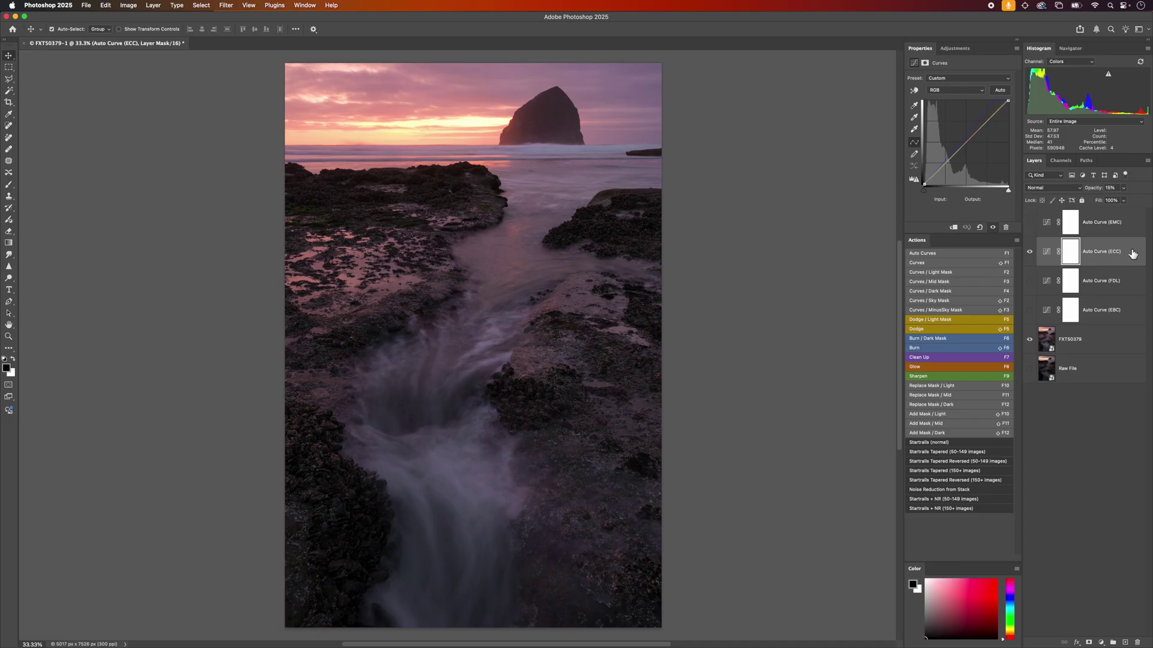
# - Select the Auto Curve EMC, FDL and EBC layers together
pyautogui.click(1125, 227)
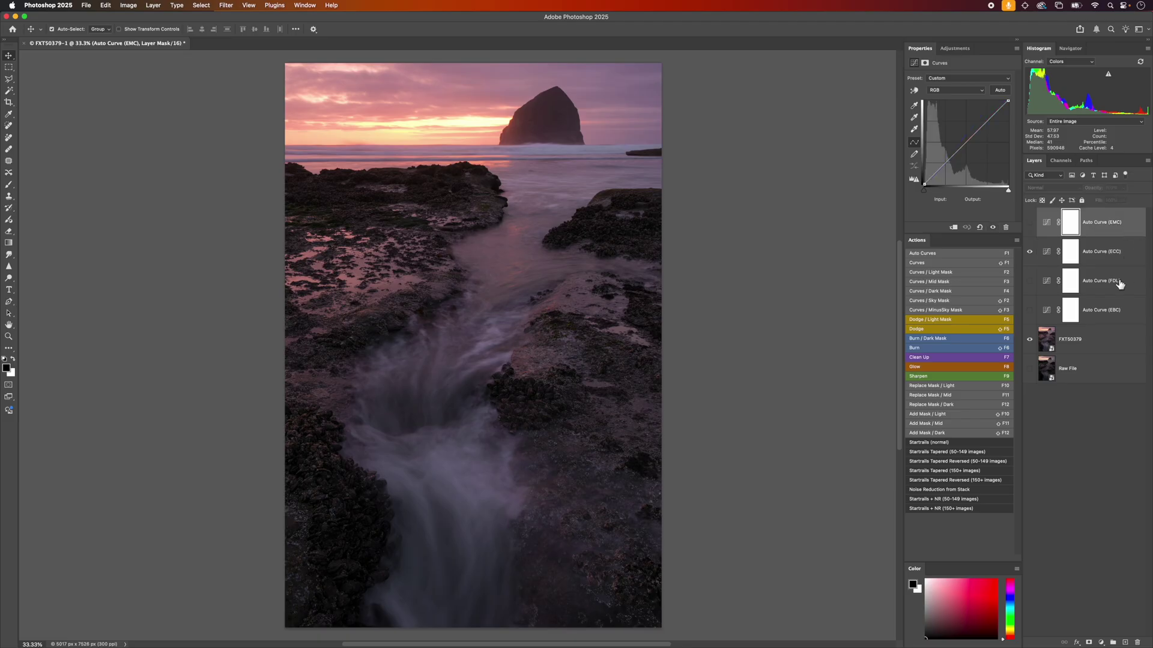
pyautogui.keyDown('super'); pyautogui.click(1119, 286); pyautogui.keyUp('super')
pyautogui.keyDown('super'); pyautogui.click(1107, 318); pyautogui.keyUp('super')
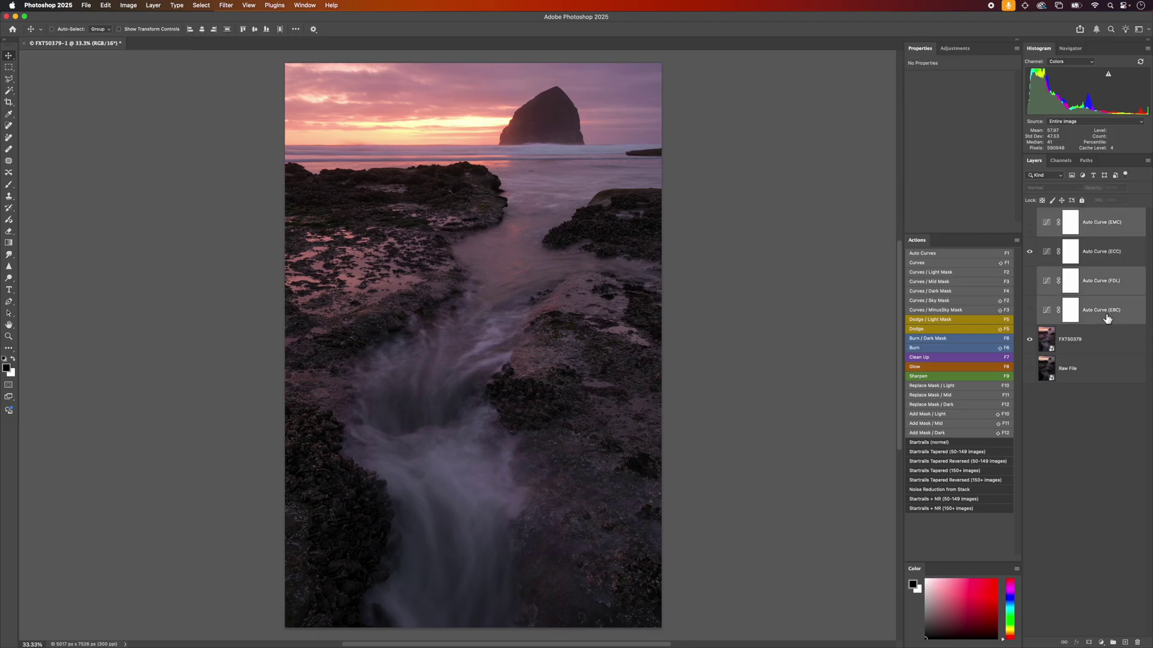
# - Delete the EMC, FDL and EBC curve layers and run the Curves / Dark Mask action
pyautogui.press('Delete')
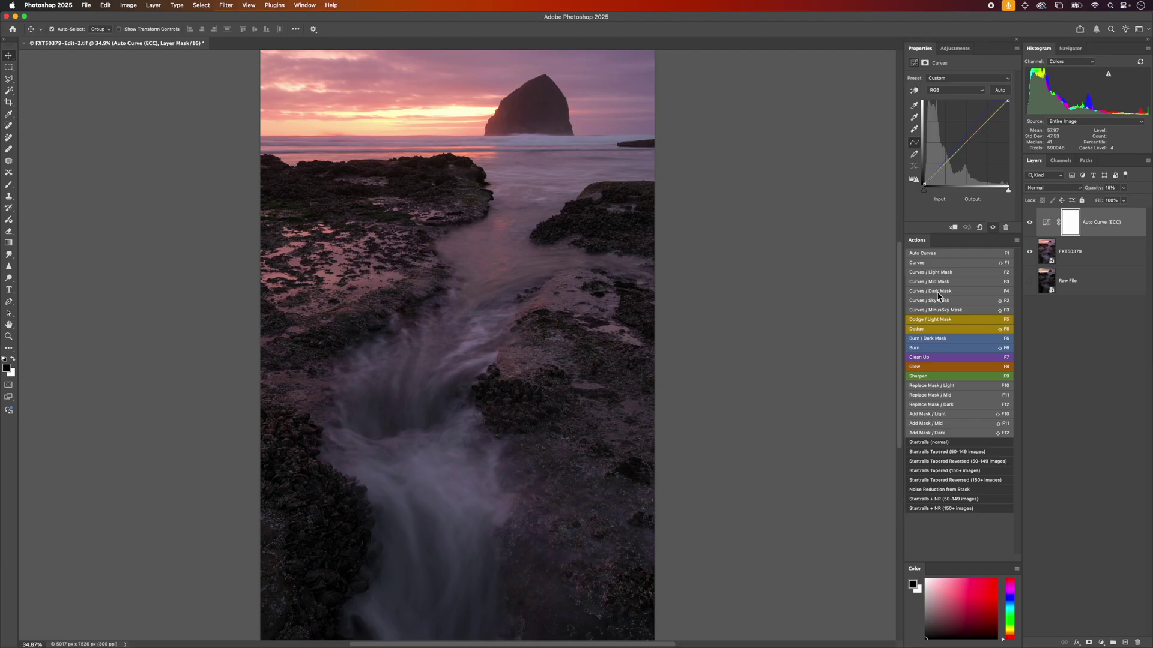
pyautogui.click(938, 292)
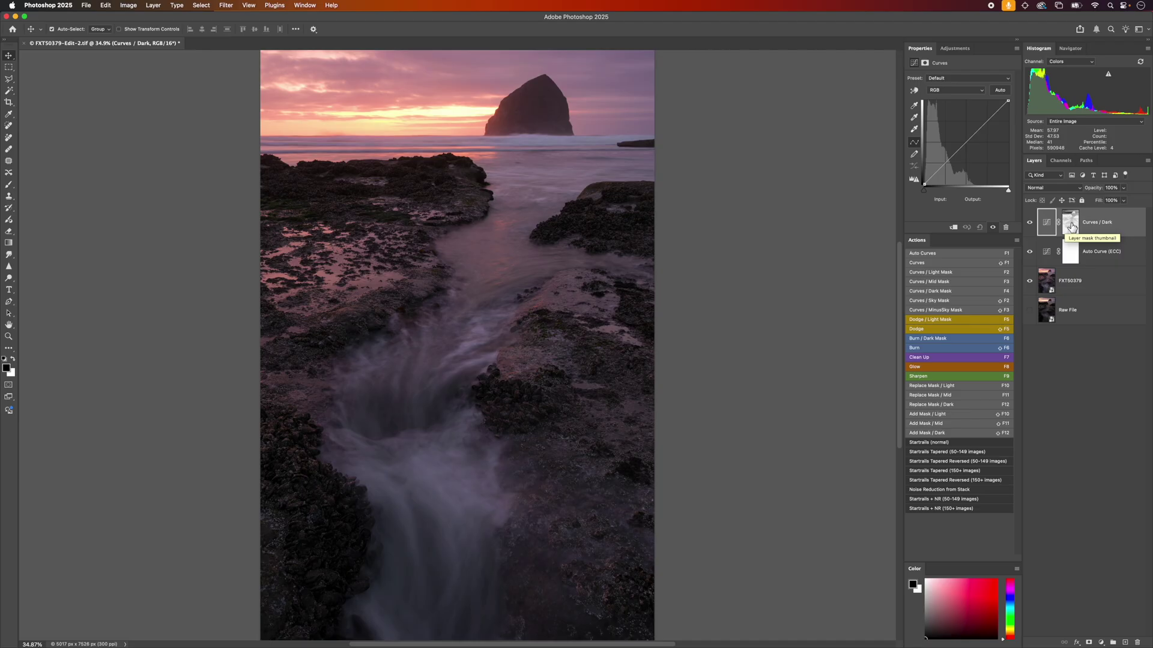
pyautogui.keyDown('alt'); pyautogui.click(1071, 227); pyautogui.keyUp('alt')
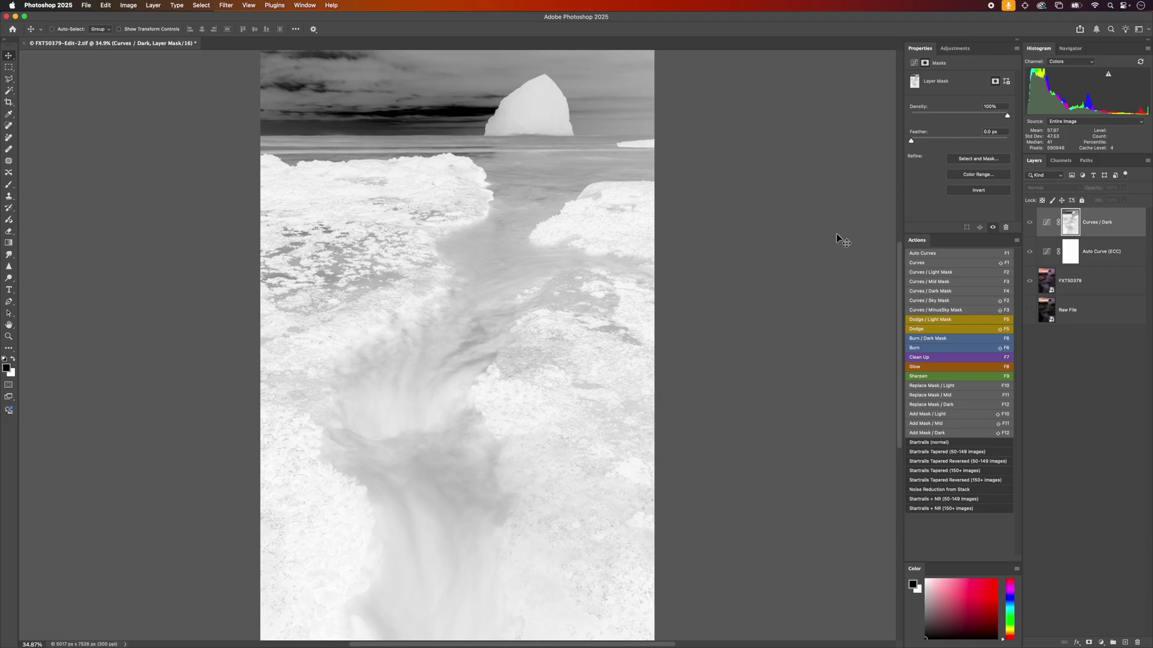
# - Open Curves with Cmd+M on the Curves / Dark mask channel
pyautogui.press('super+m')
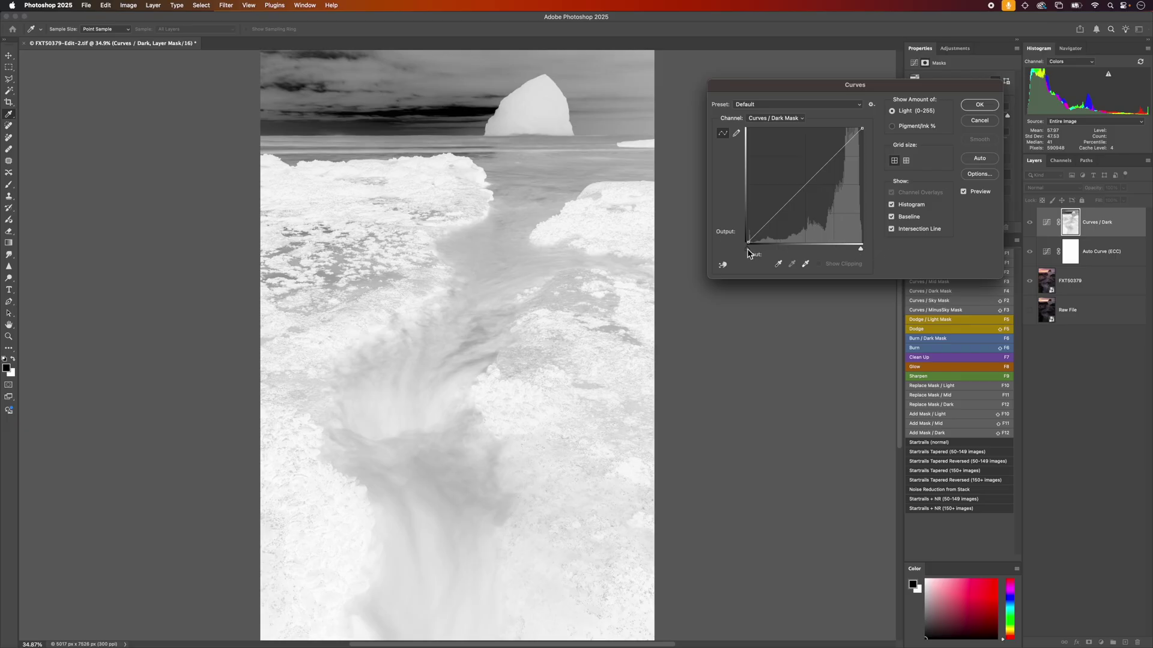
# - Steepen the Curves / Dark mask curve so water and sky go black, leaving only the rocks bright
pyautogui.moveTo(748, 248); pyautogui.dragTo(848, 228)
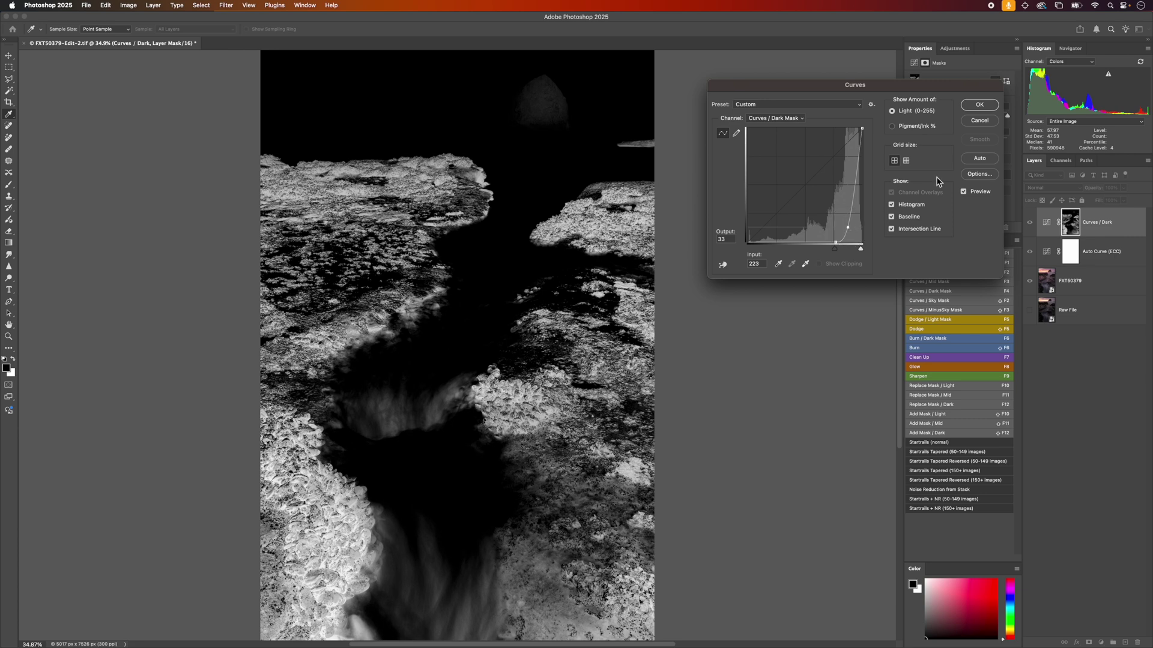
pyautogui.click(979, 105)
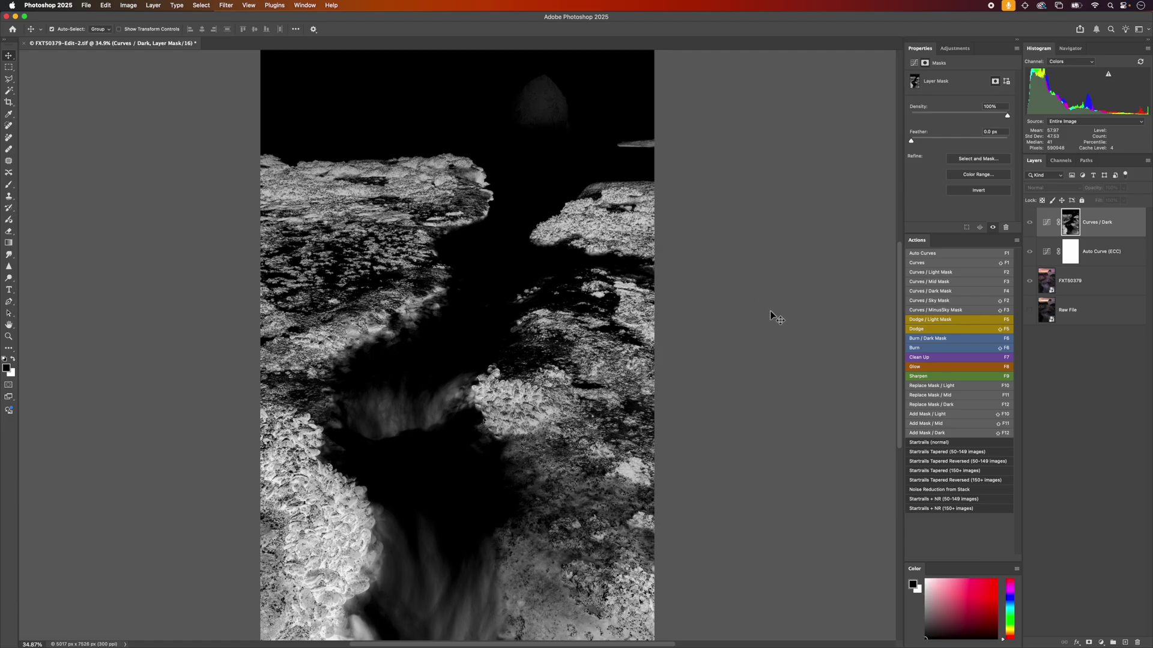
# - Brush black over the sea stack, right-edge streak and channel wisps in the Curves / Dark mask
pyautogui.press('b')
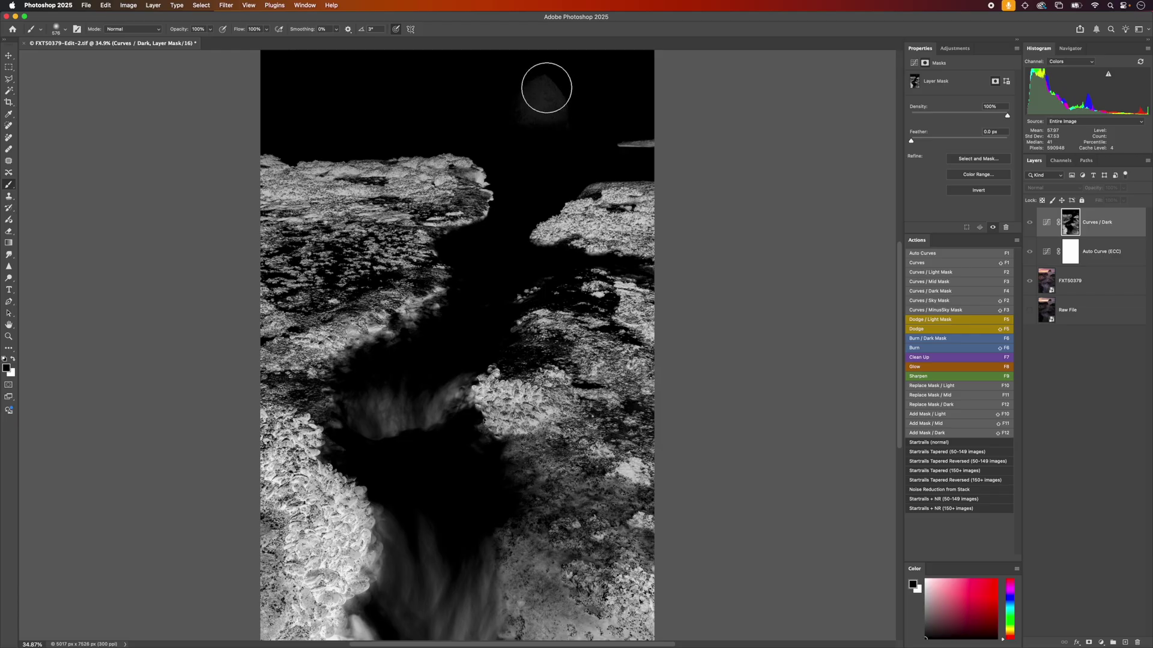
pyautogui.moveTo(547, 88)
pyautogui.mouseDown()
pyautogui.moveTo(535, 103)
pyautogui.moveTo(638, 139)
pyautogui.moveTo(612, 165)
pyautogui.mouseUp()
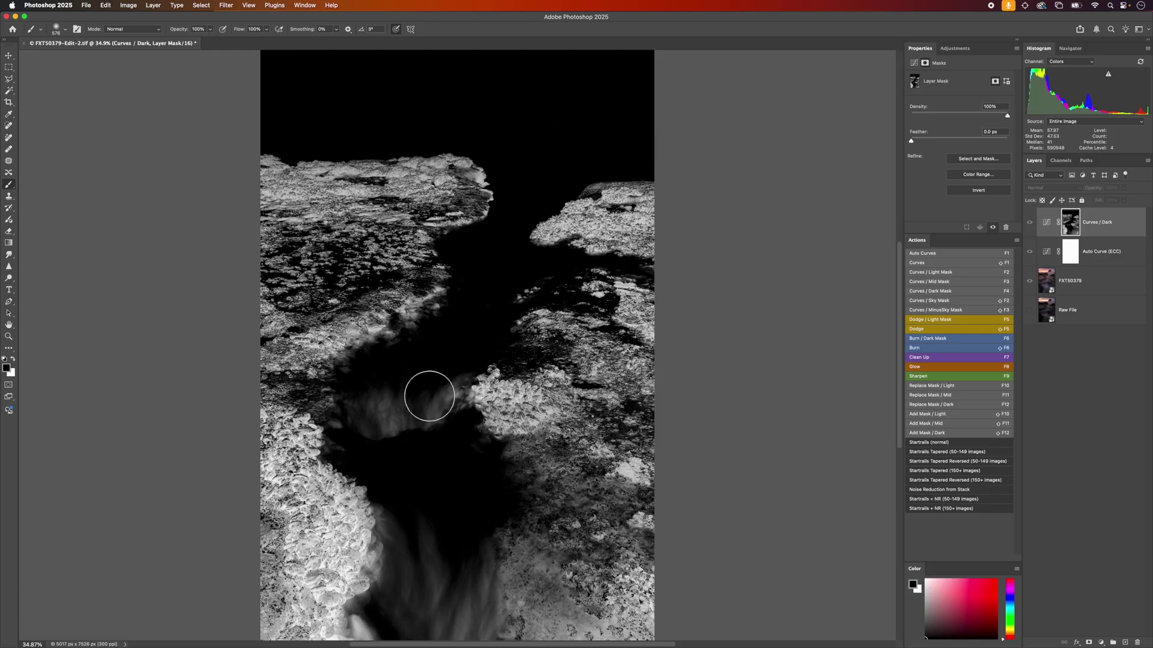
pyautogui.moveTo(429, 396)
pyautogui.mouseDown()
pyautogui.moveTo(440, 386)
pyautogui.moveTo(432, 412)
pyautogui.moveTo(387, 411)
pyautogui.moveTo(390, 399)
pyautogui.mouseUp()
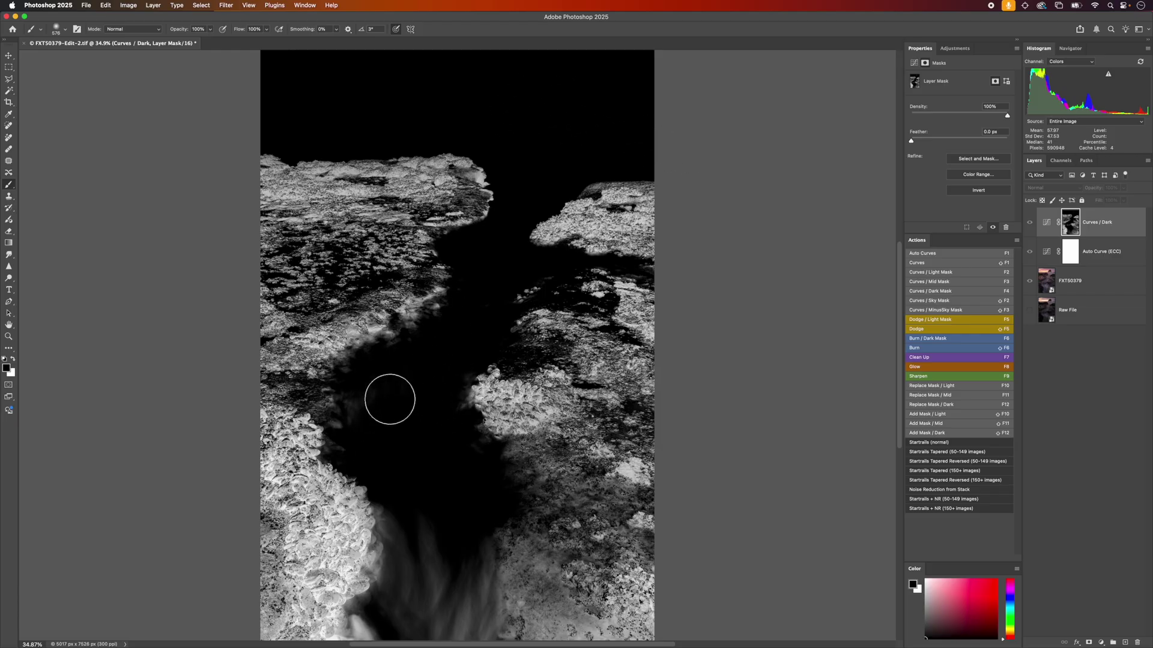
pyautogui.moveTo(416, 533)
pyautogui.mouseDown()
pyautogui.moveTo(413, 625)
pyautogui.moveTo(408, 593)
pyautogui.moveTo(448, 611)
pyautogui.moveTo(455, 630)
pyautogui.moveTo(477, 622)
pyautogui.moveTo(478, 564)
pyautogui.moveTo(479, 619)
pyautogui.mouseUp()
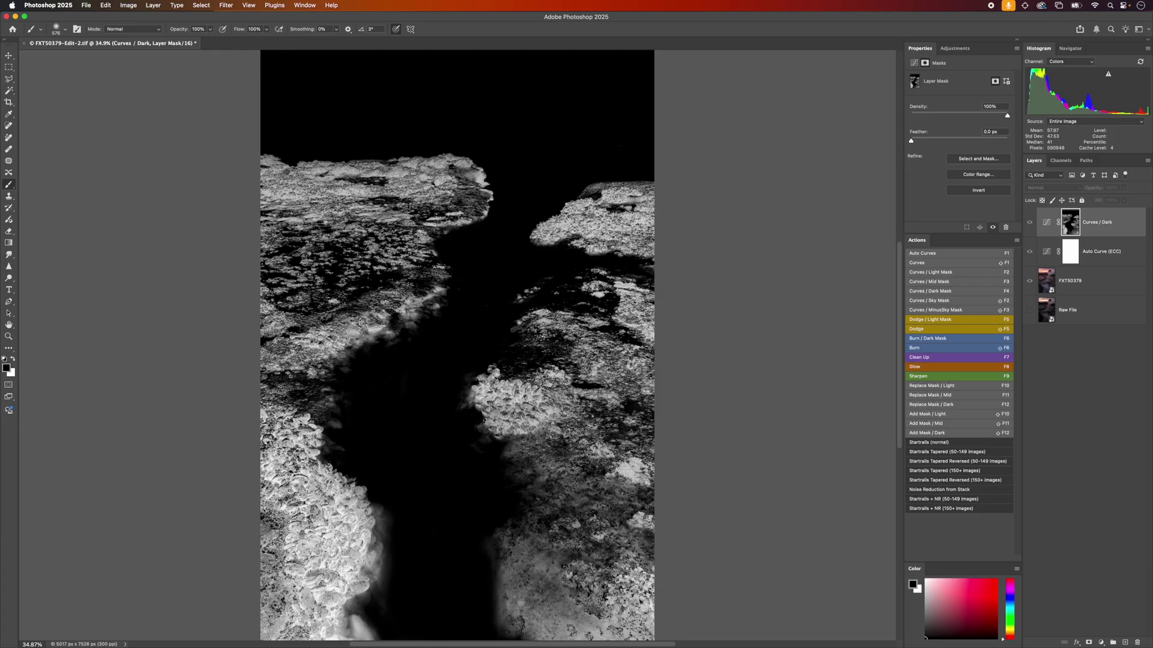
# - Raise a low point on the Curves / Dark RGB curve to lift the shadows and brighten the rocks
pyautogui.press('v')
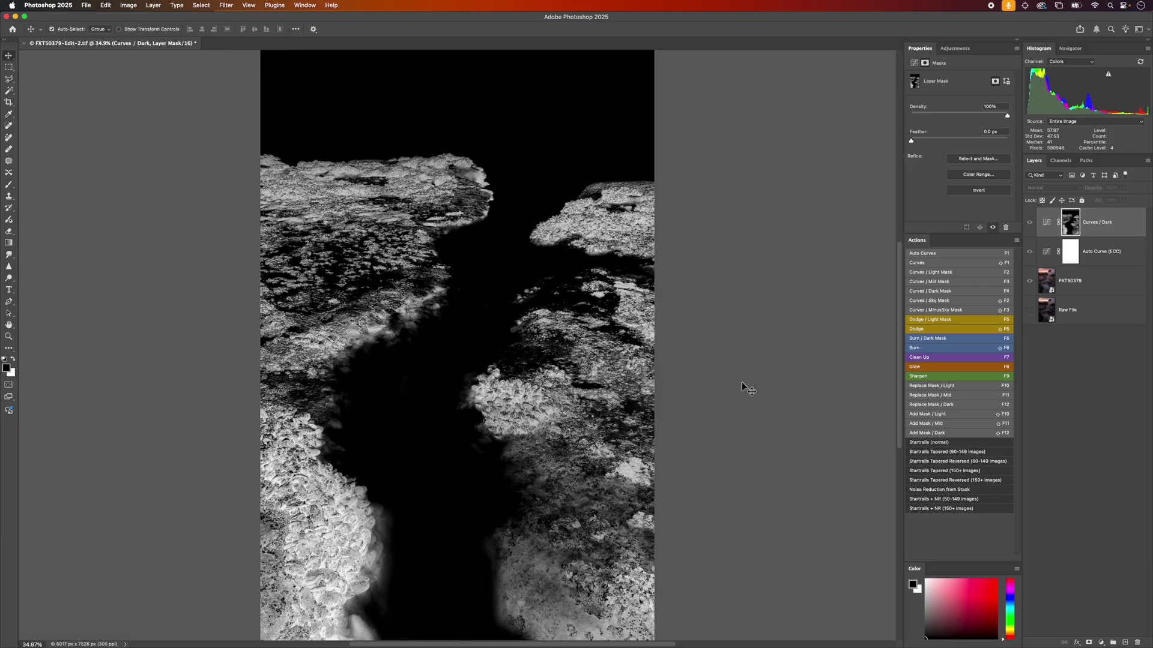
pyautogui.click(1047, 224)
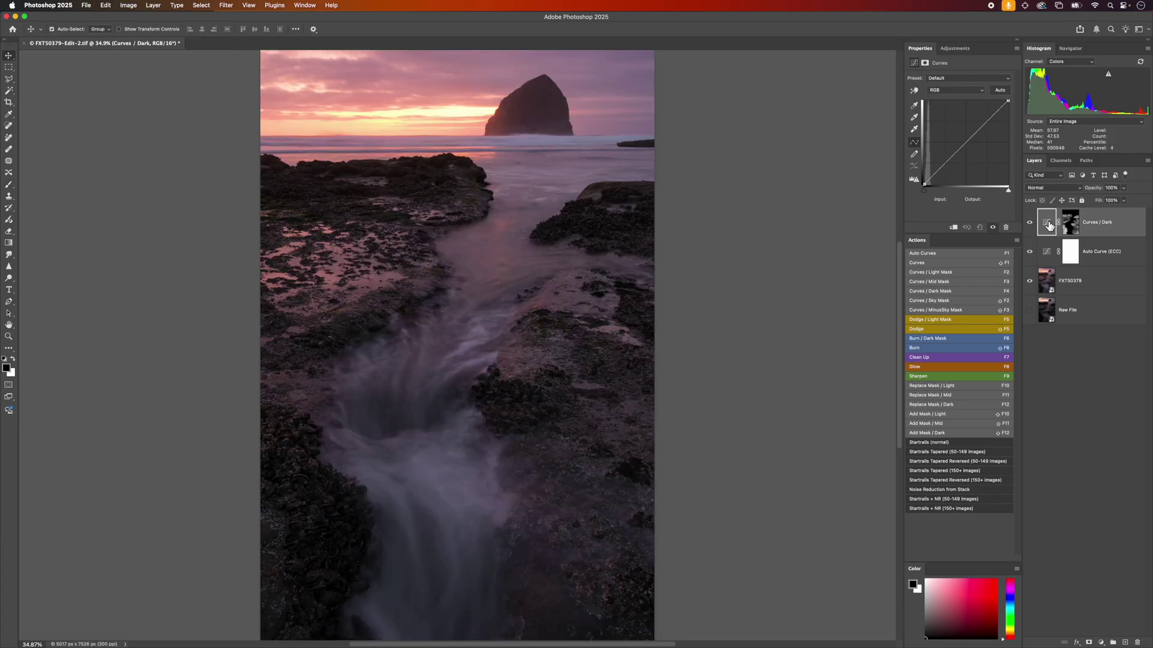
pyautogui.click(940, 169)
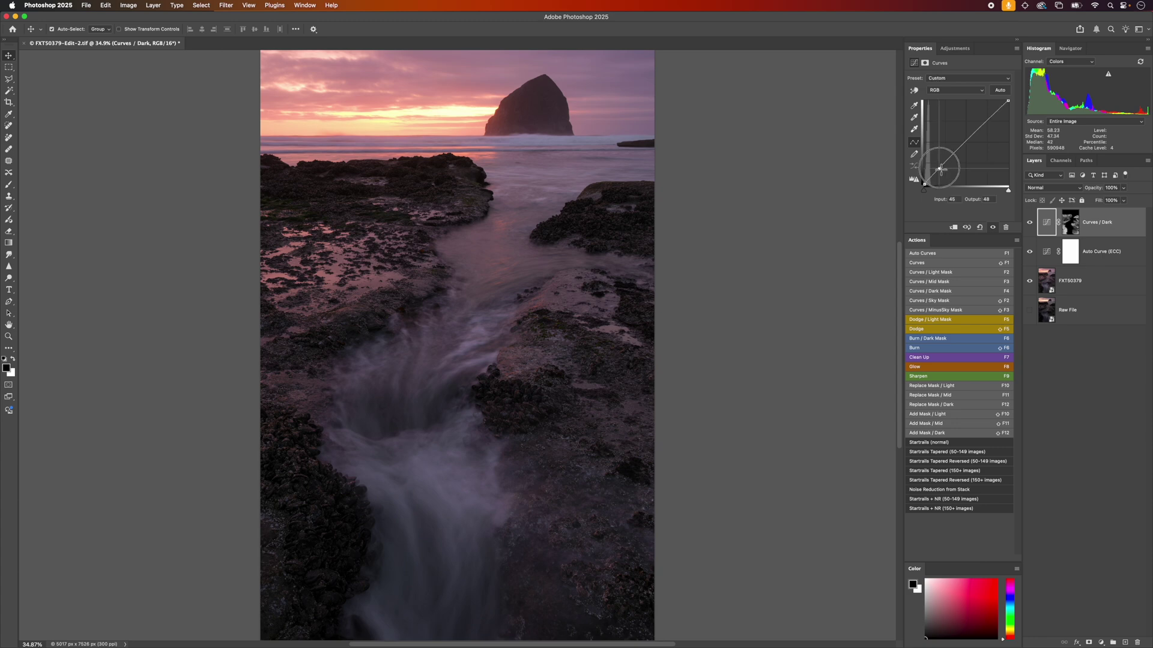
pyautogui.moveTo(941, 168); pyautogui.dragTo(935, 165)
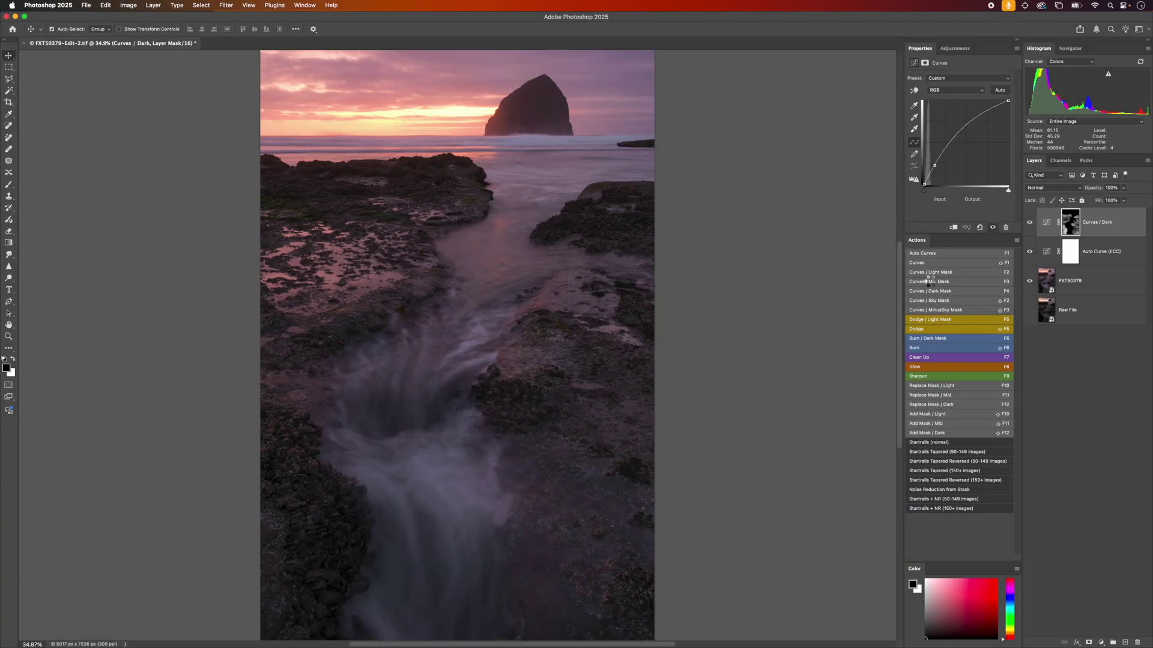
pyautogui.click(932, 283)
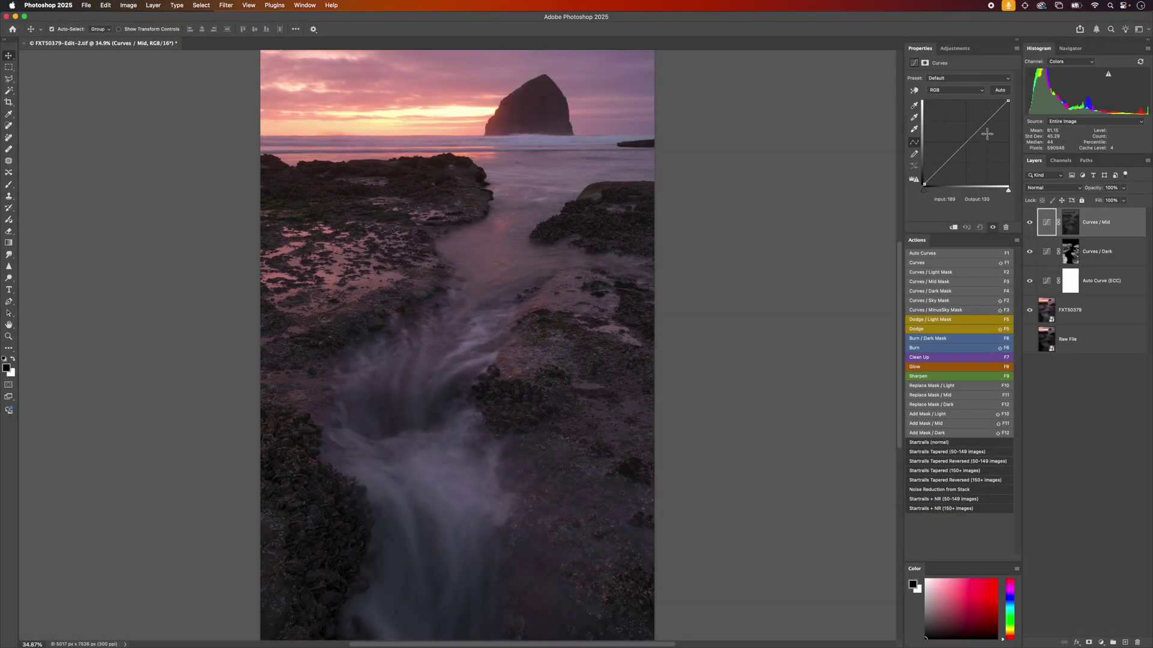
# - Raise the Curves / Mid curve point from input 164 to 213, then toggle the mask to compare
pyautogui.moveTo(987, 133); pyautogui.dragTo(951, 166)
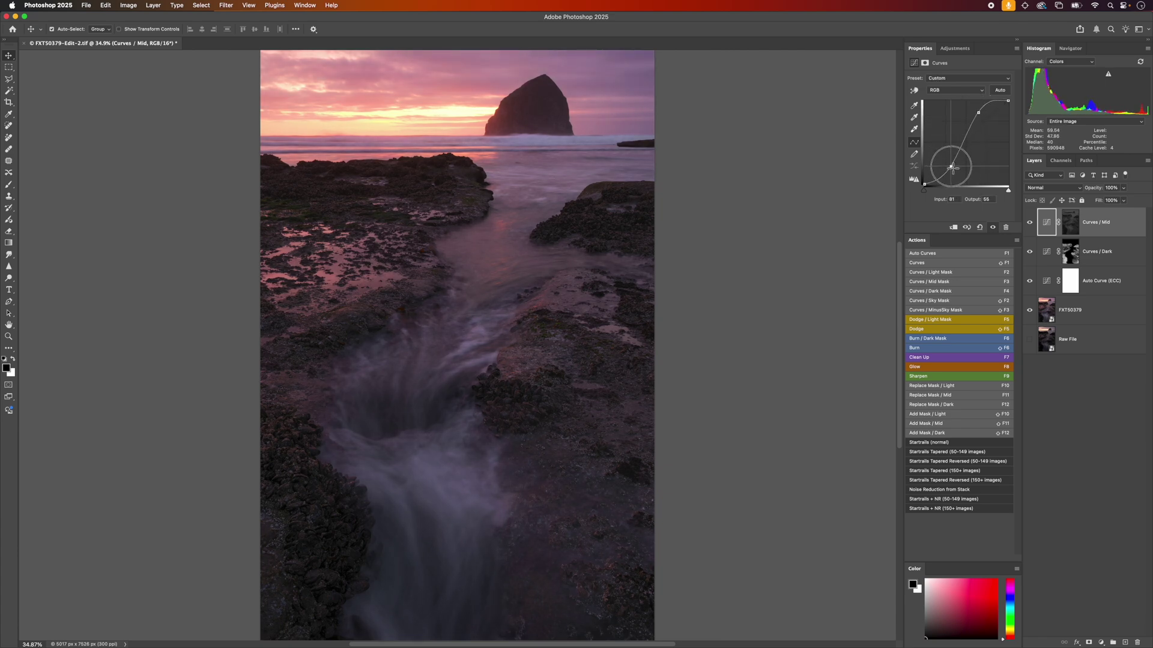
pyautogui.moveTo(980, 114); pyautogui.dragTo(983, 119)
pyautogui.keyDown('shift'); pyautogui.click(1073, 225); pyautogui.keyUp('shift')
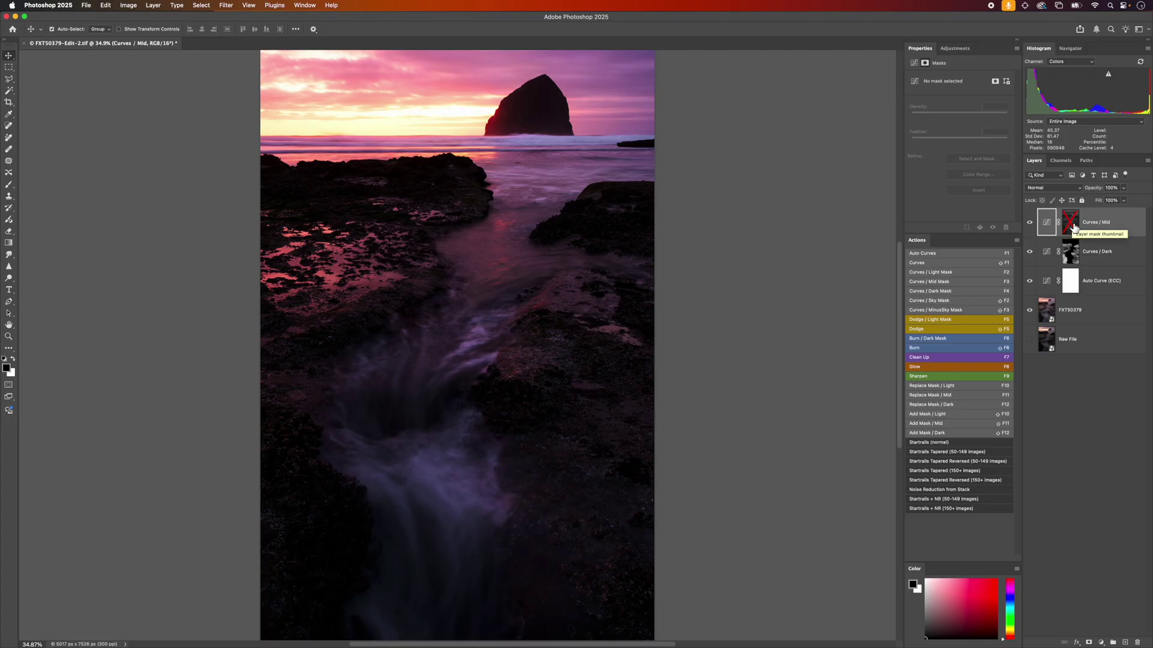
pyautogui.keyDown('shift'); pyautogui.click(1072, 224); pyautogui.keyUp('shift')
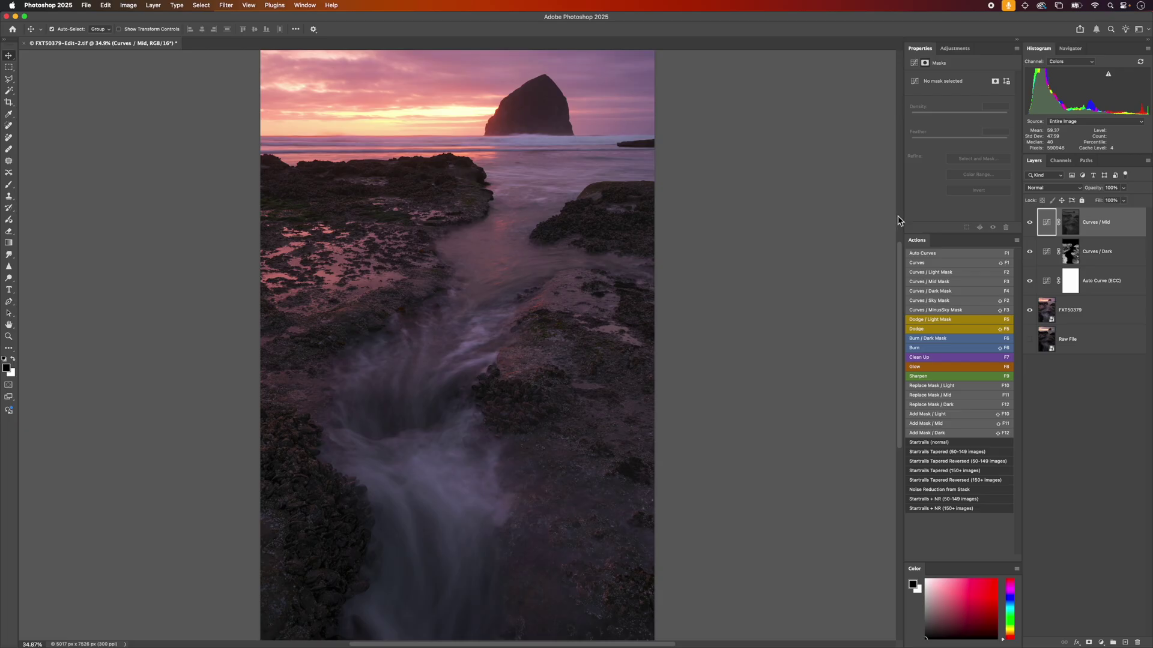
# - Bend the Curves / Mid mask's curve upward to brighten and widen the mask
pyautogui.click(1072, 226)
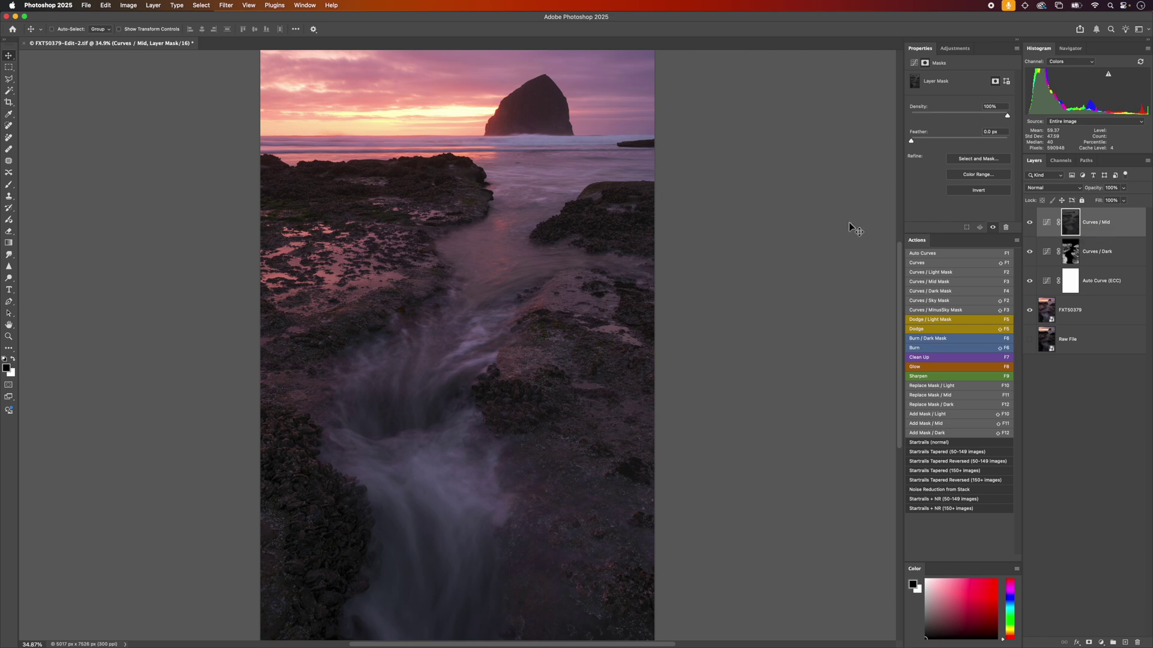
pyautogui.press('super+m')
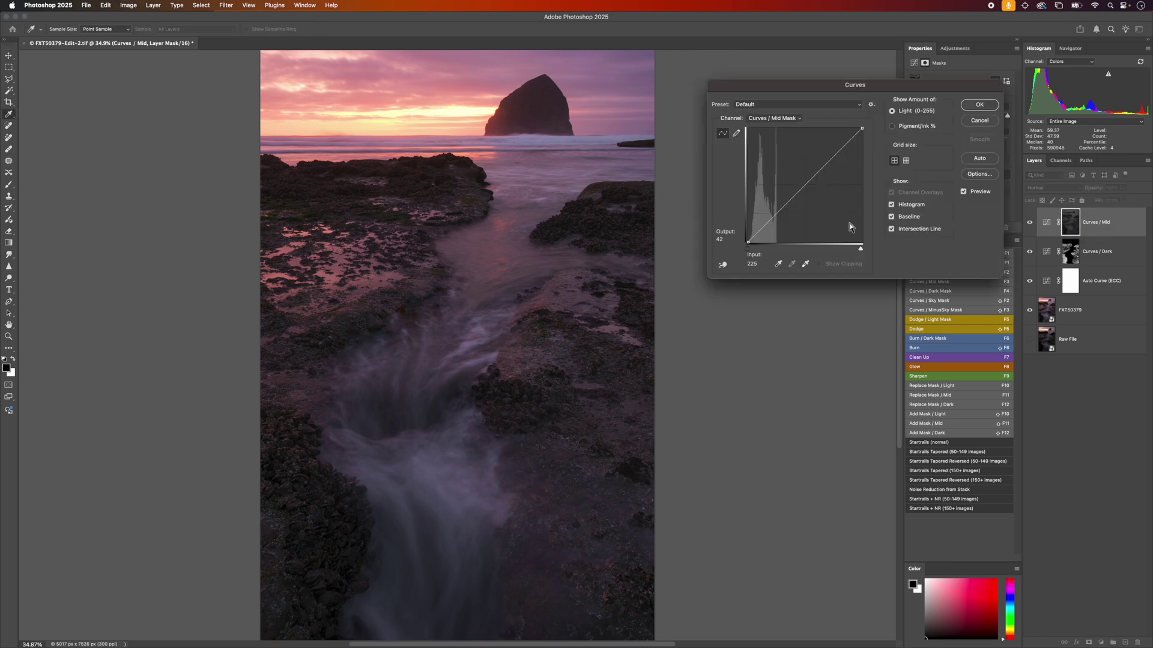
pyautogui.click(774, 213)
pyautogui.moveTo(773, 213); pyautogui.dragTo(763, 196)
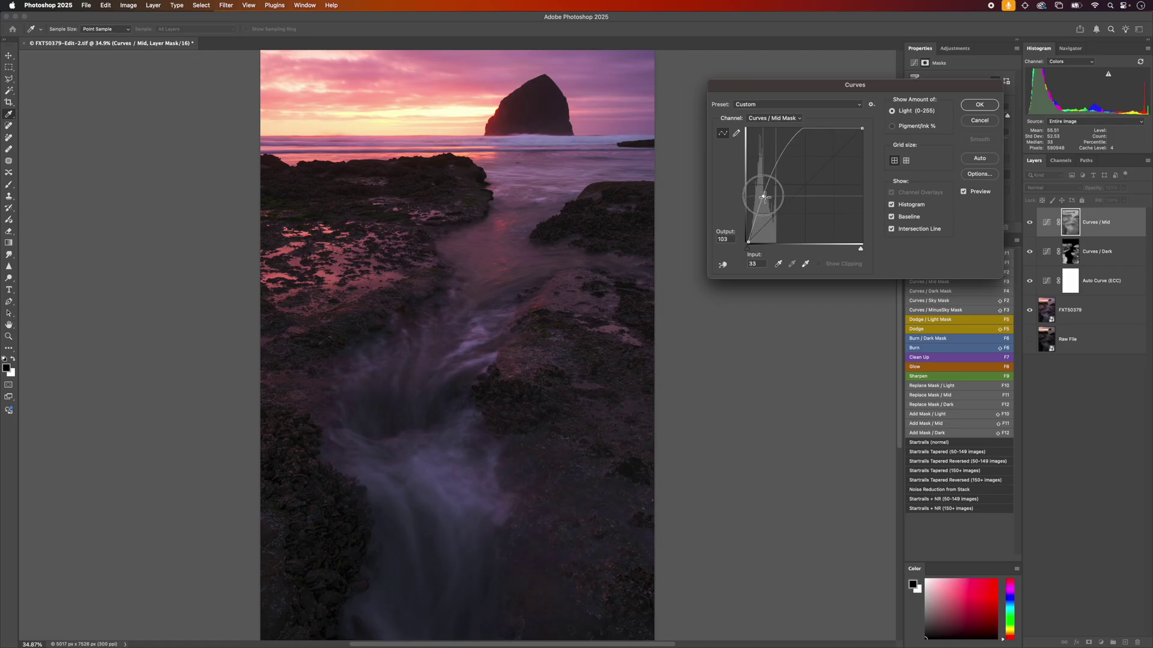
pyautogui.click(977, 106)
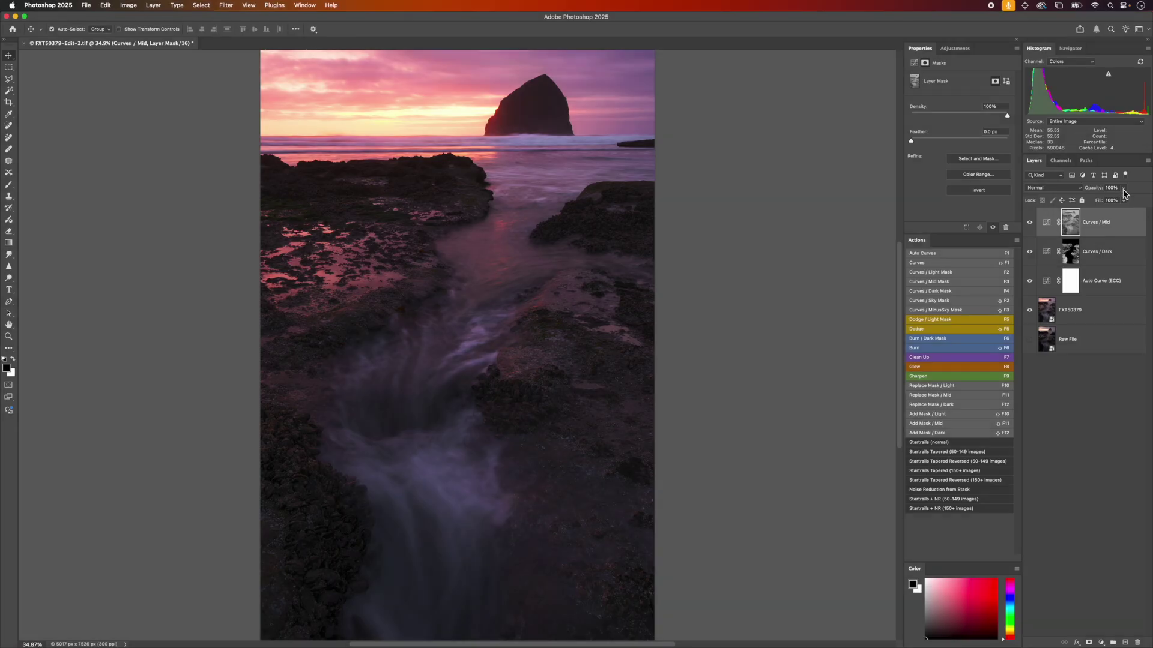
# - Lower the Curves / Mid layer opacity to 60%
pyautogui.click(1123, 200)
pyautogui.moveTo(1125, 202); pyautogui.dragTo(1108, 205)
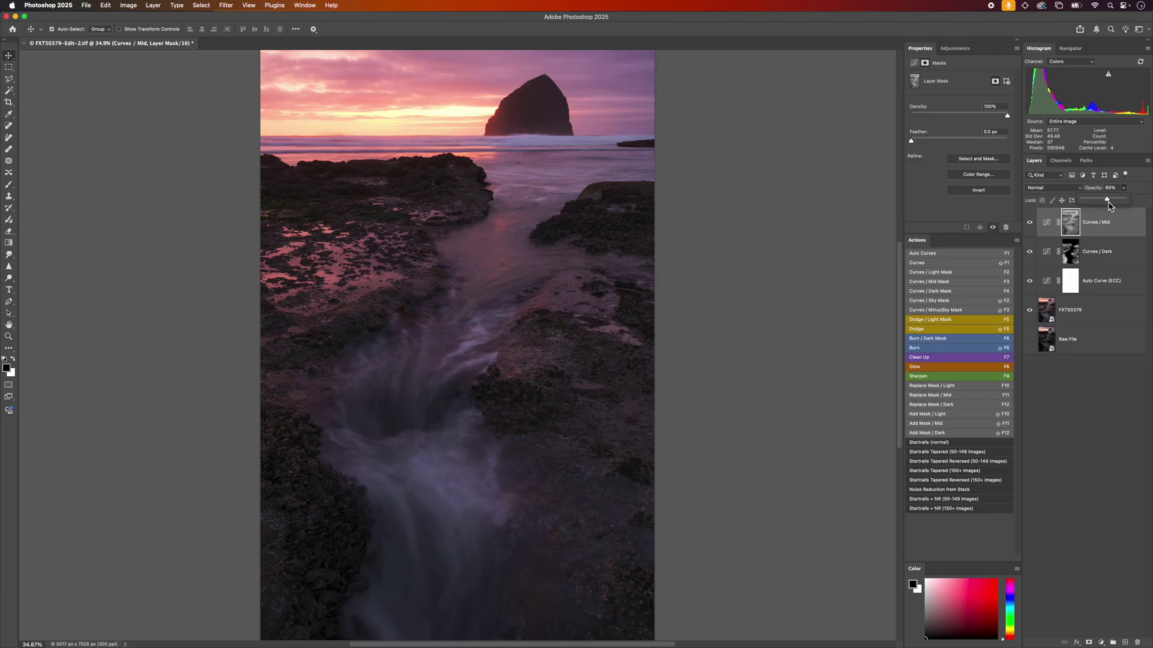
pyautogui.click(1092, 192)
pyautogui.click(1047, 222)
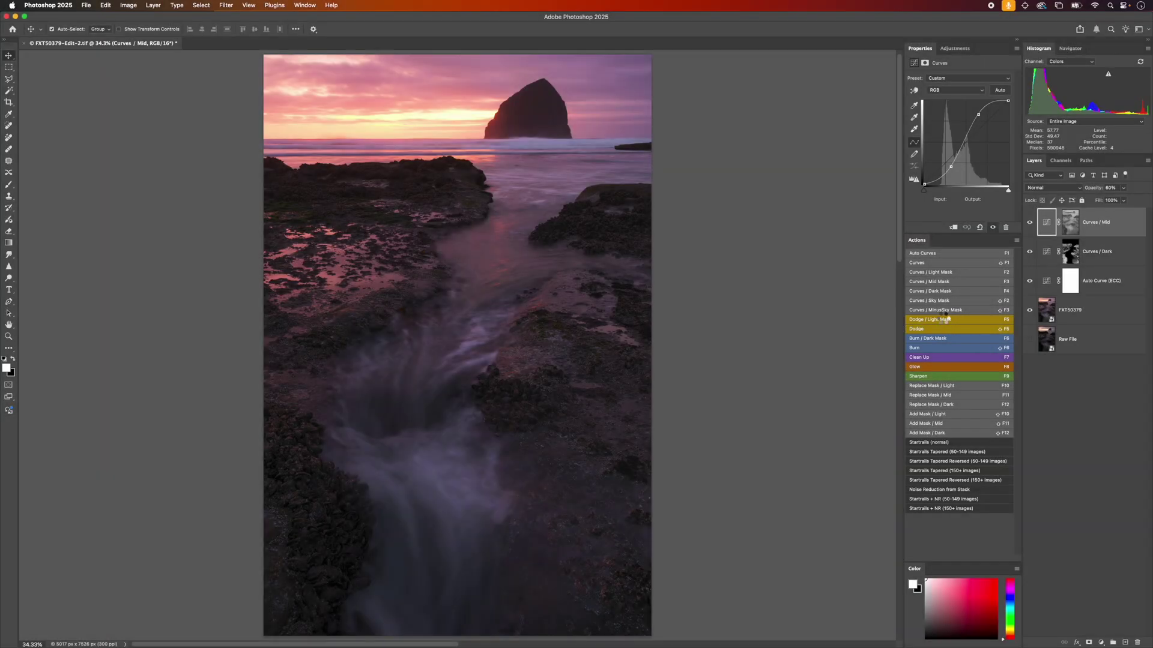
pyautogui.click(945, 320)
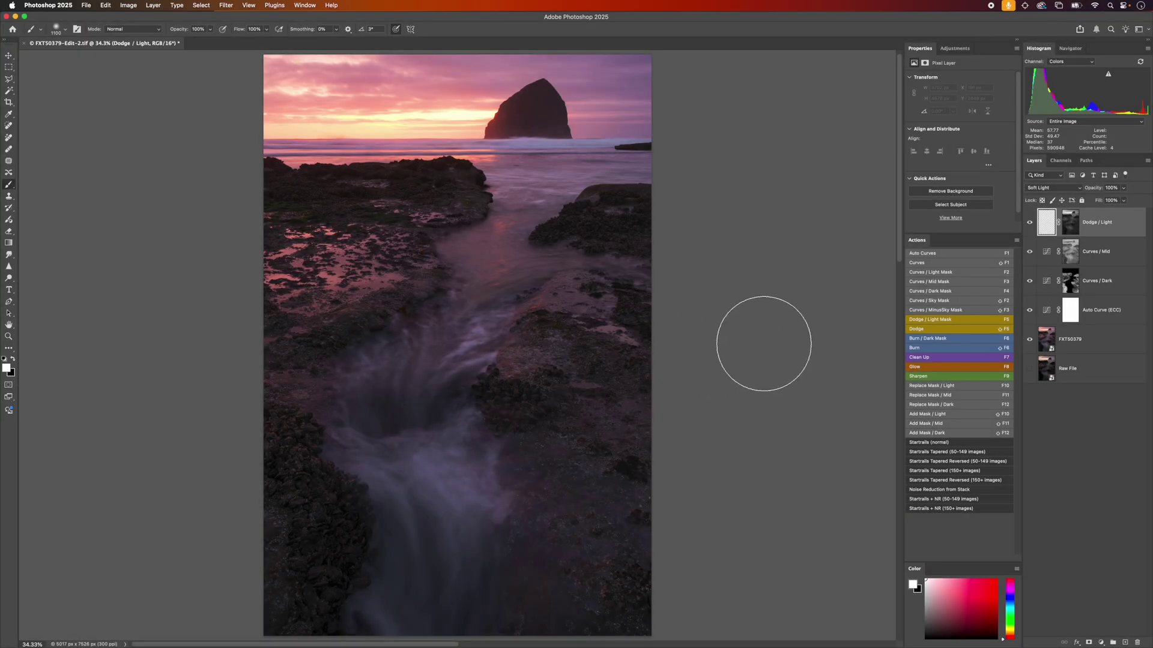
# - Apply a curve lifting input 45 to output 89 on the Dodge / Light mask so water and sky turn white
pyautogui.keyDown('alt'); pyautogui.click(1074, 226); pyautogui.keyUp('alt')
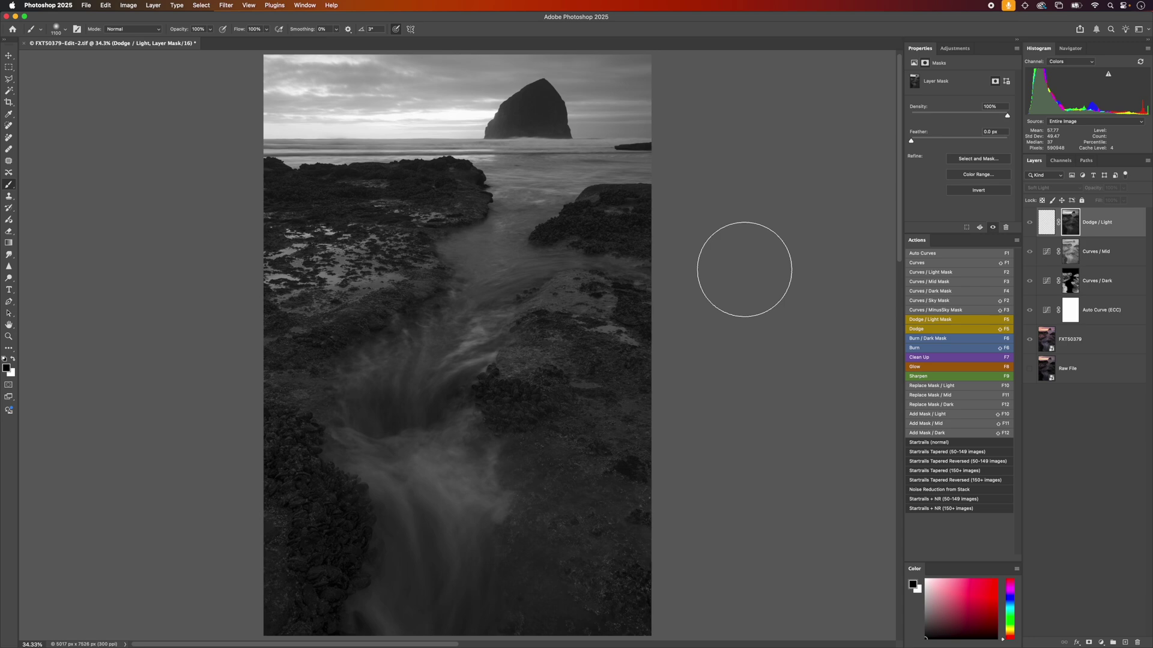
pyautogui.press('super+m')
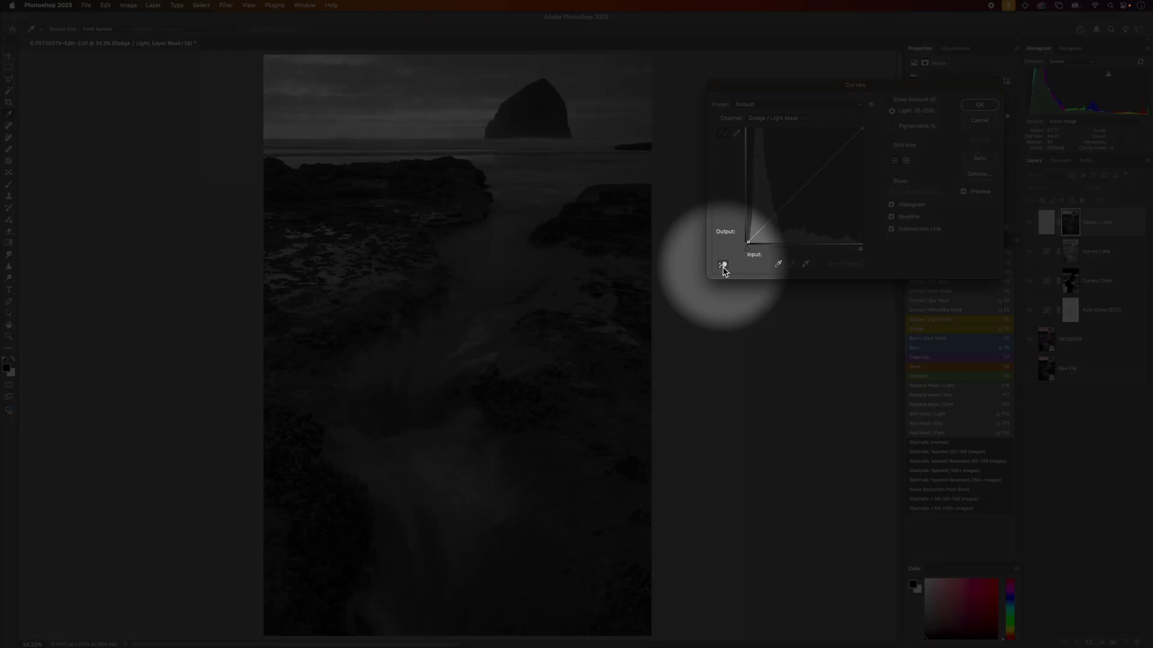
pyautogui.click(723, 265)
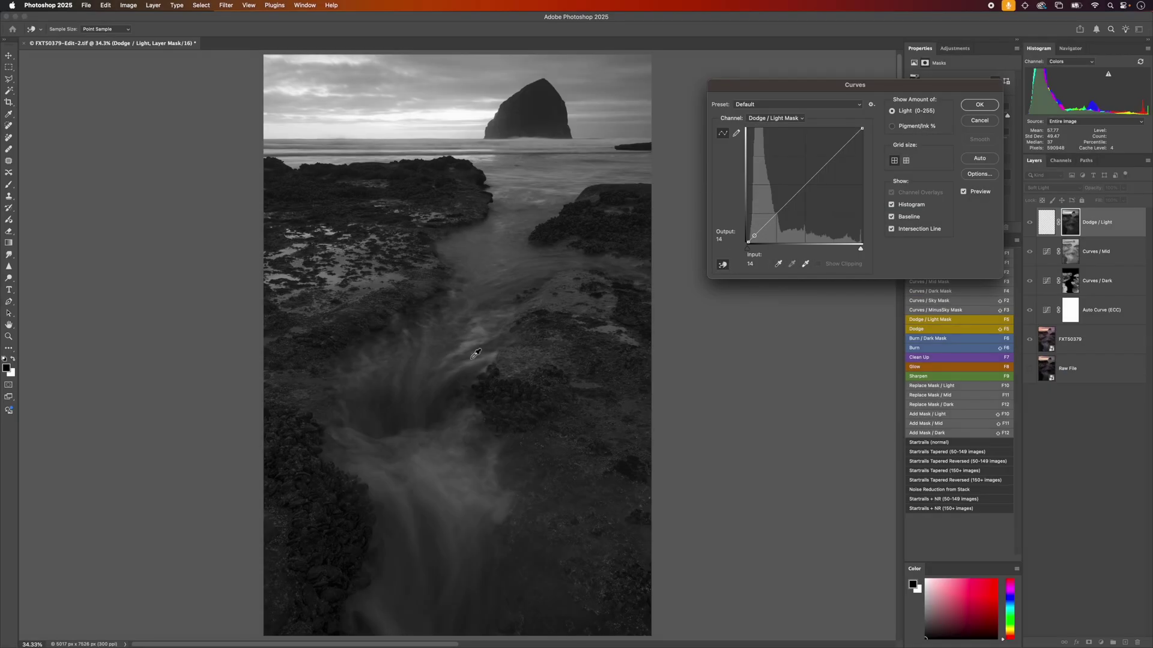
pyautogui.moveTo(421, 360); pyautogui.dragTo(428, 311)
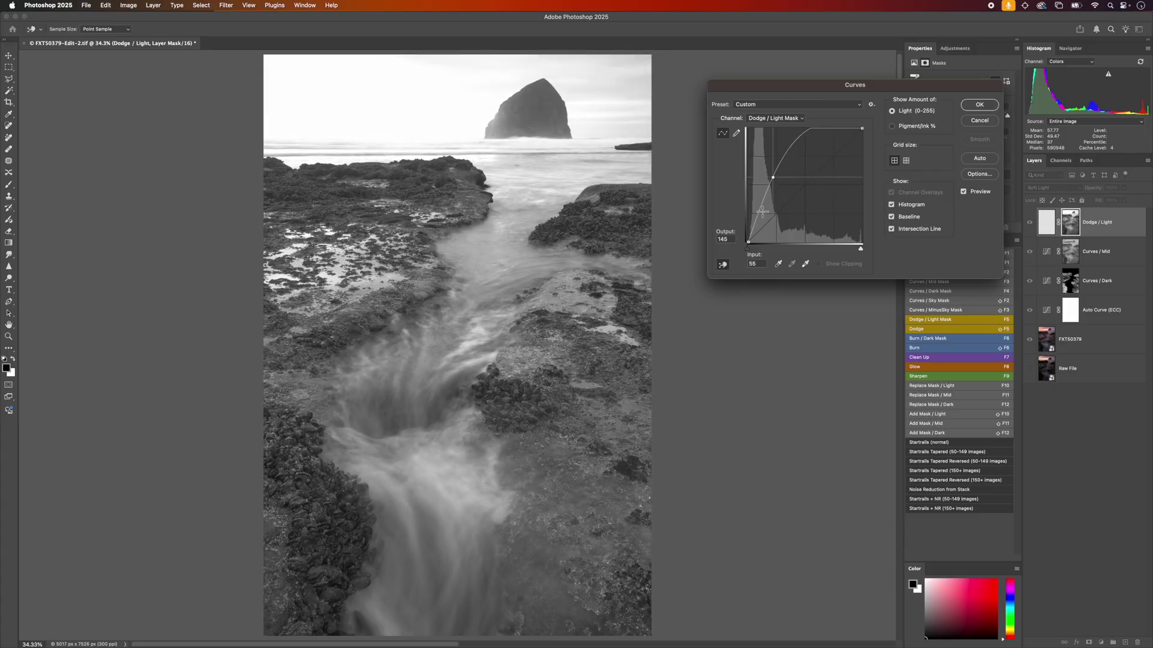
pyautogui.moveTo(766, 191); pyautogui.dragTo(769, 201)
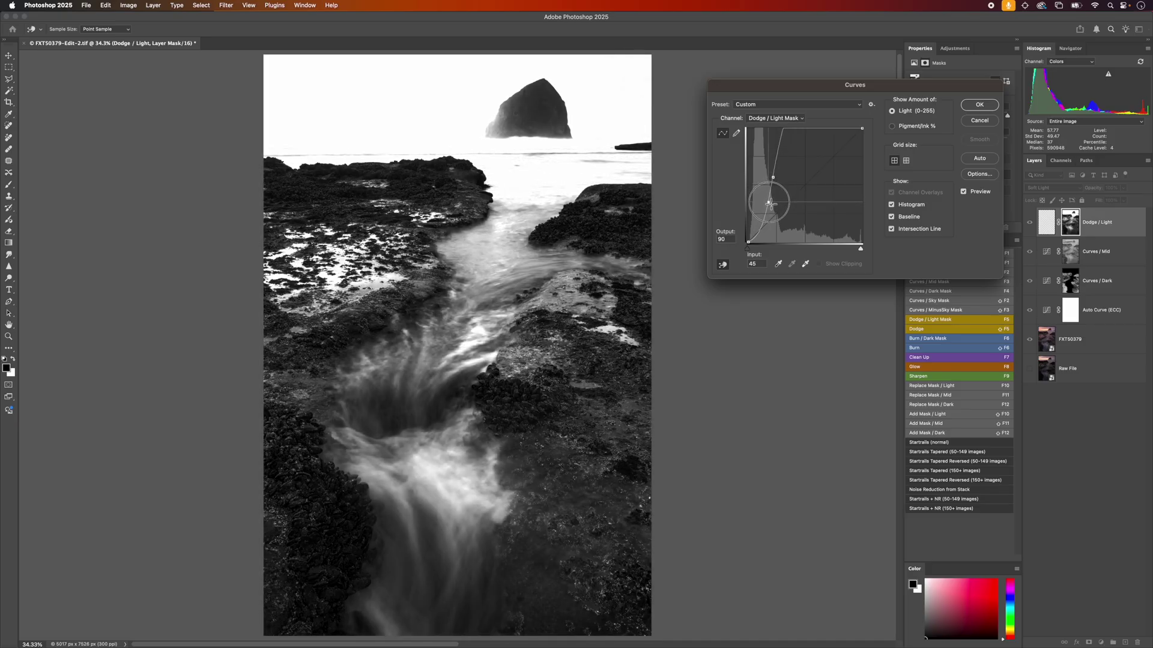
pyautogui.moveTo(769, 202); pyautogui.dragTo(771, 204)
pyautogui.click(979, 106)
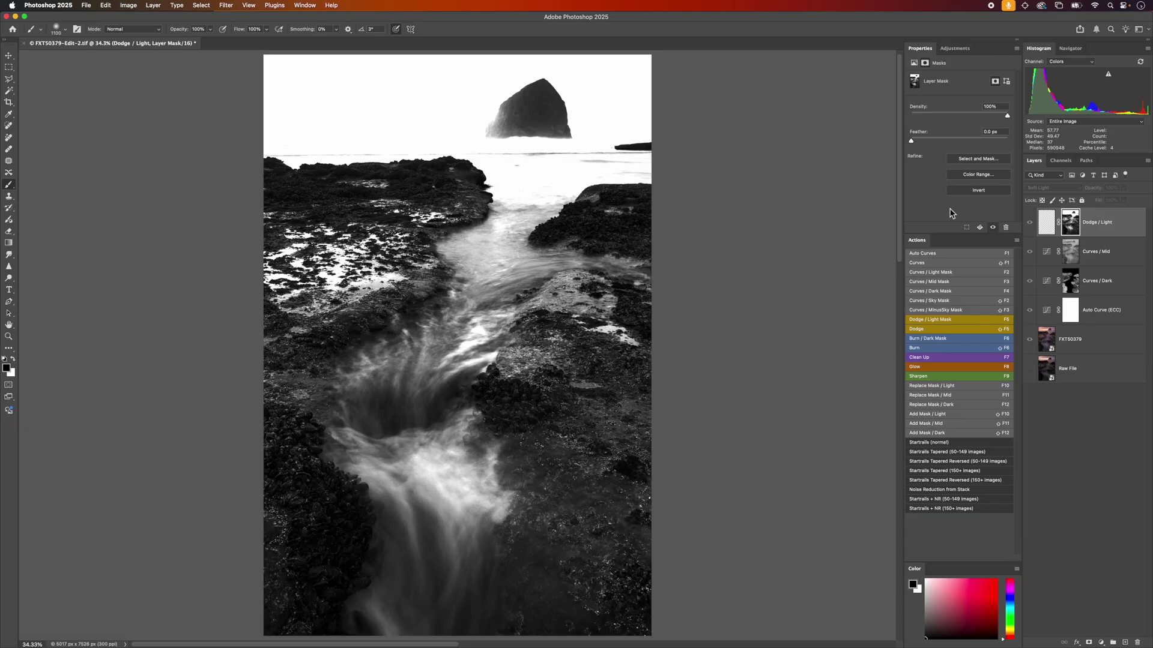
# - Paint white over the central water spray on Dodge / Light and drop the layer to 80% opacity
pyautogui.click(1048, 225)
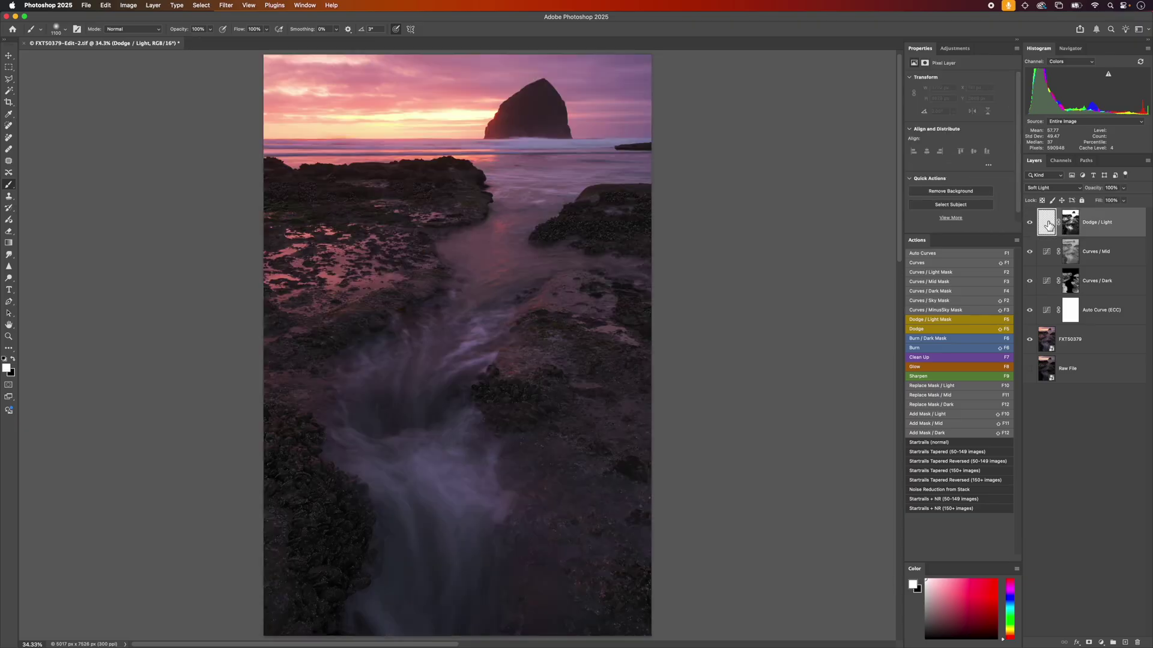
pyautogui.press('x')
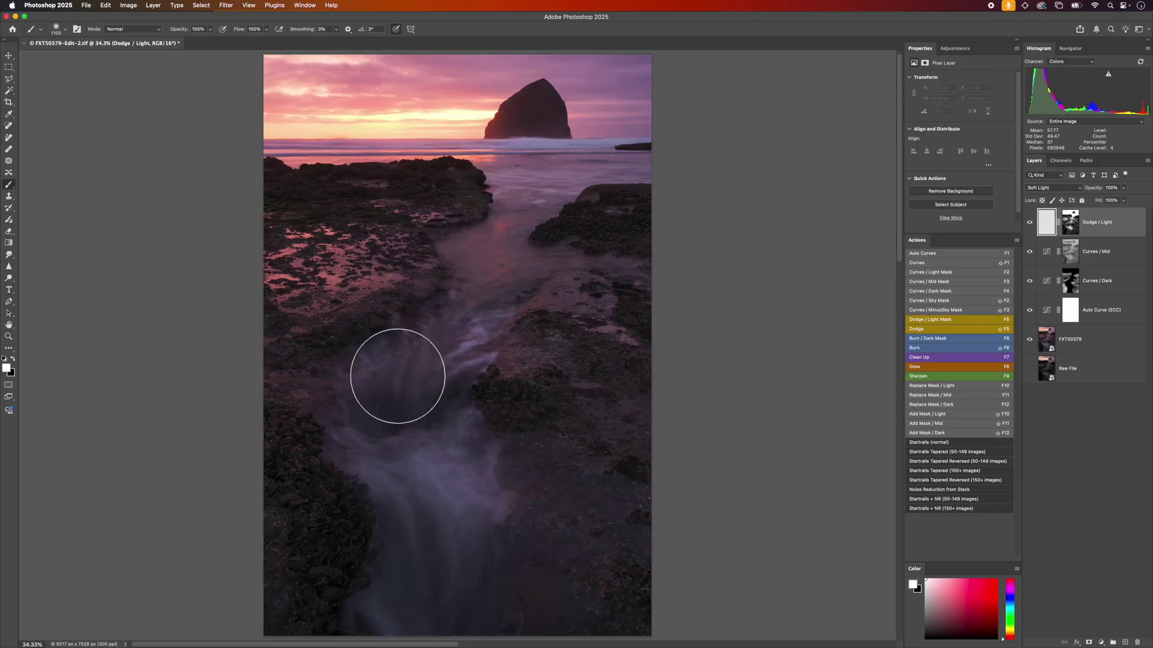
pyautogui.moveTo(404, 366)
pyautogui.mouseDown()
pyautogui.moveTo(366, 414)
pyautogui.moveTo(407, 363)
pyautogui.moveTo(441, 374)
pyautogui.moveTo(401, 451)
pyautogui.moveTo(448, 466)
pyautogui.moveTo(455, 499)
pyautogui.moveTo(416, 529)
pyautogui.moveTo(409, 602)
pyautogui.moveTo(436, 586)
pyautogui.moveTo(456, 591)
pyautogui.moveTo(445, 590)
pyautogui.moveTo(420, 495)
pyautogui.moveTo(369, 422)
pyautogui.moveTo(414, 356)
pyautogui.moveTo(451, 344)
pyautogui.moveTo(412, 404)
pyautogui.mouseUp()
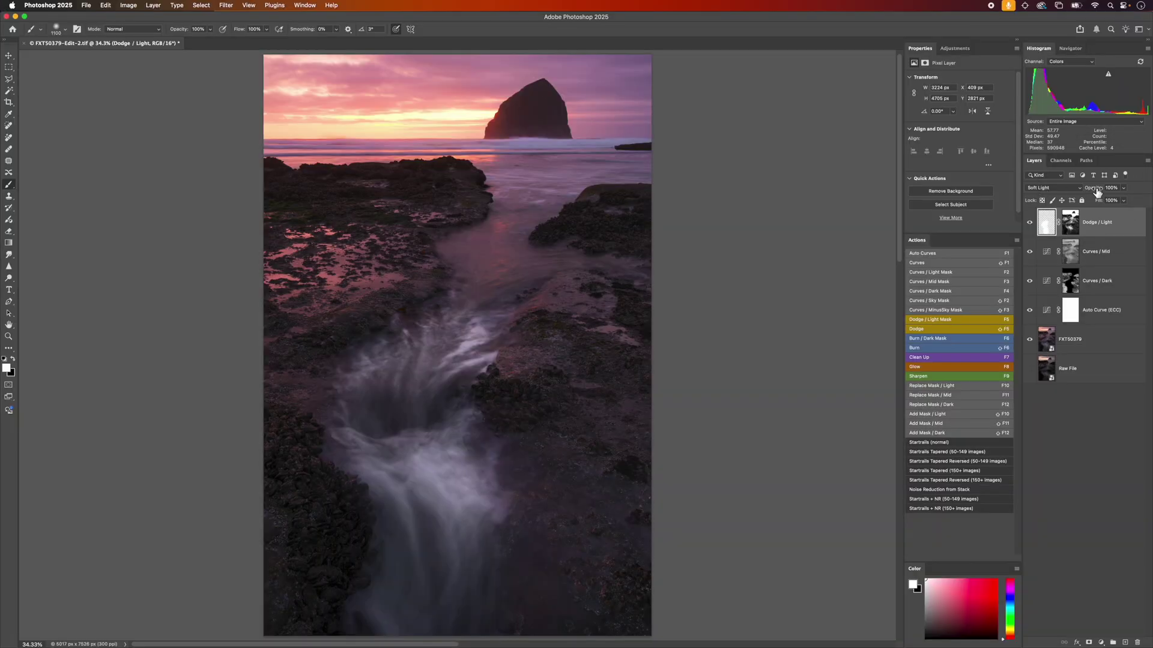
pyautogui.moveTo(1097, 191); pyautogui.dragTo(1090, 197)
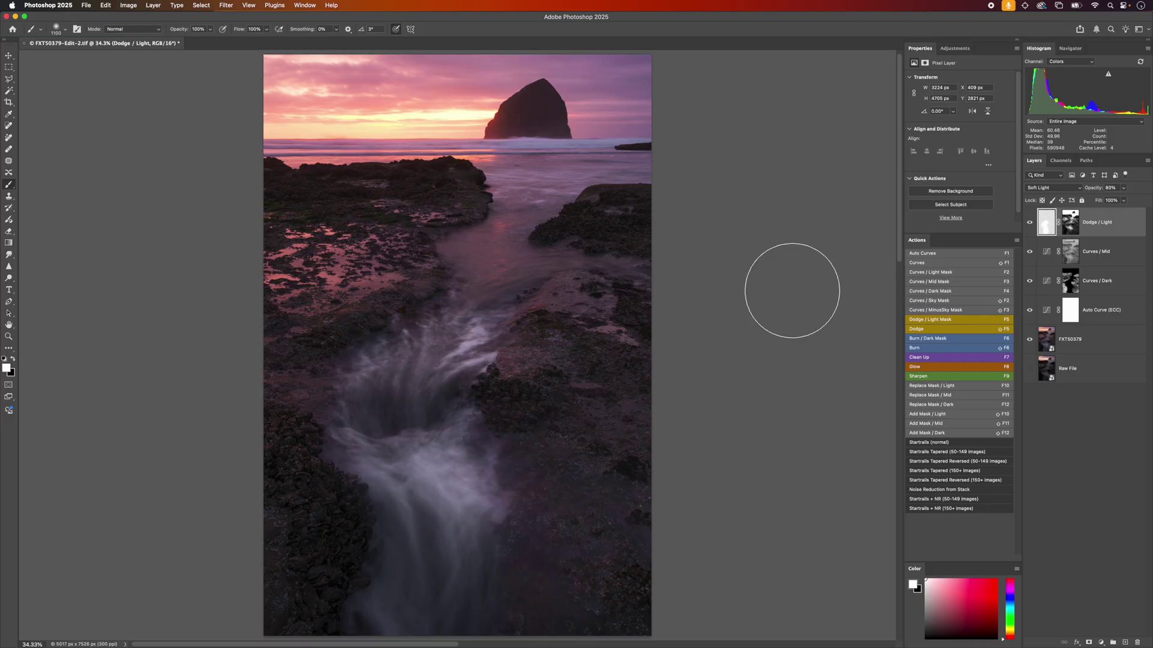
pyautogui.click(1070, 222)
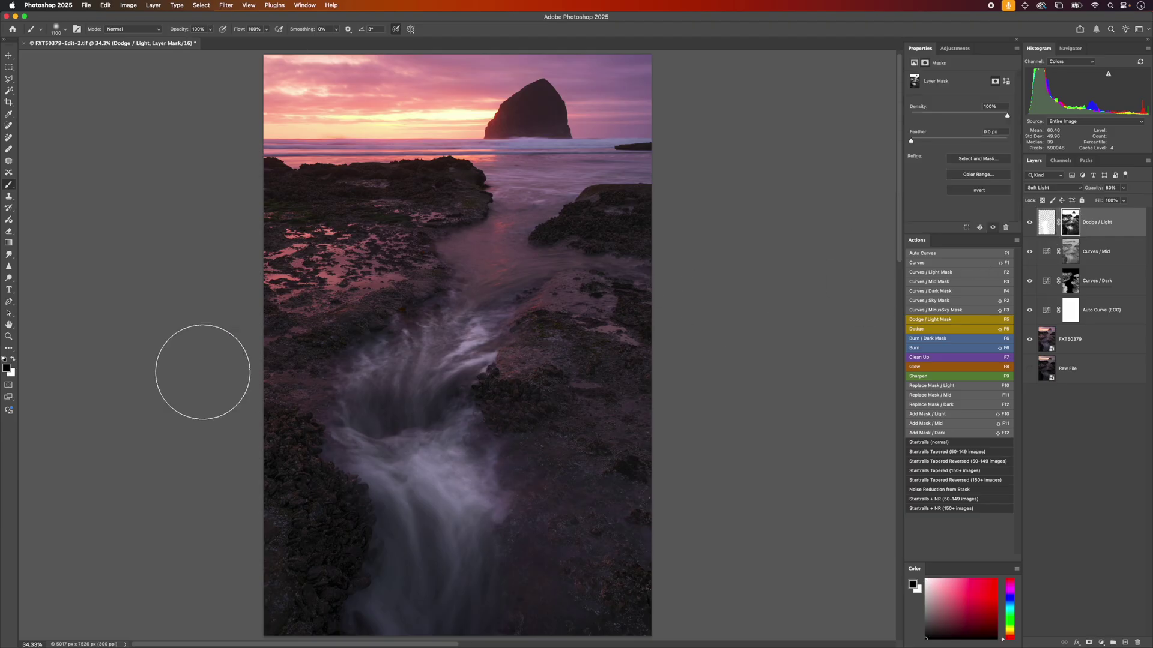
# - Paint black at about 11% brush opacity along the water channel on the Dodge / Light mask
pyautogui.press('x')
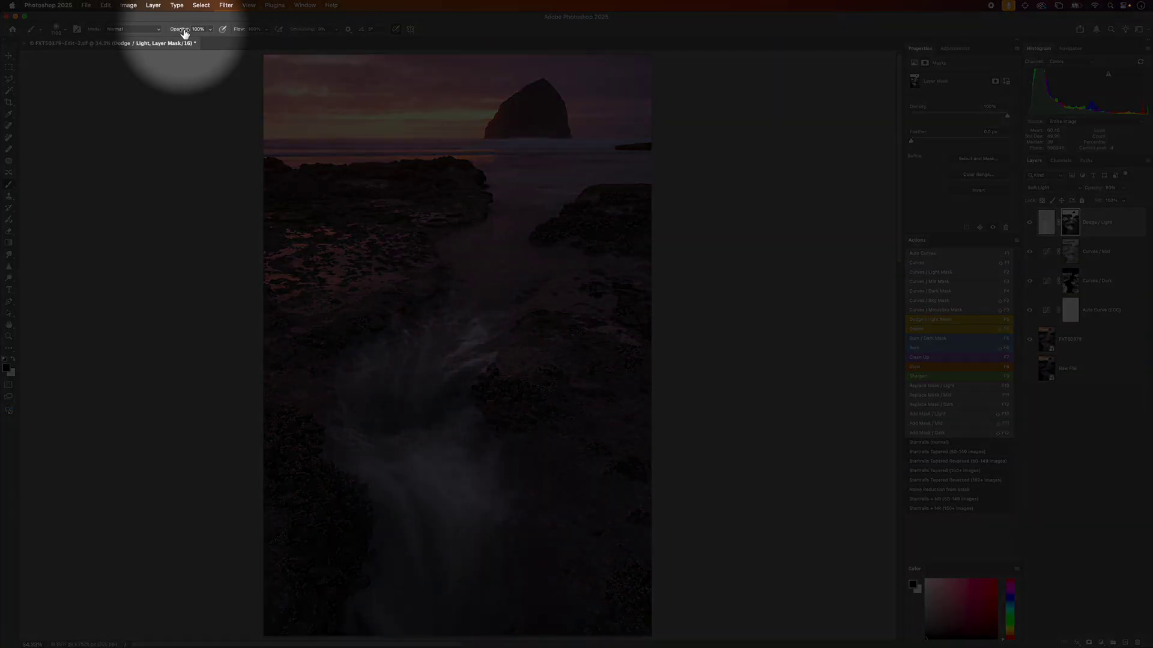
pyautogui.moveTo(180, 31); pyautogui.dragTo(176, 36)
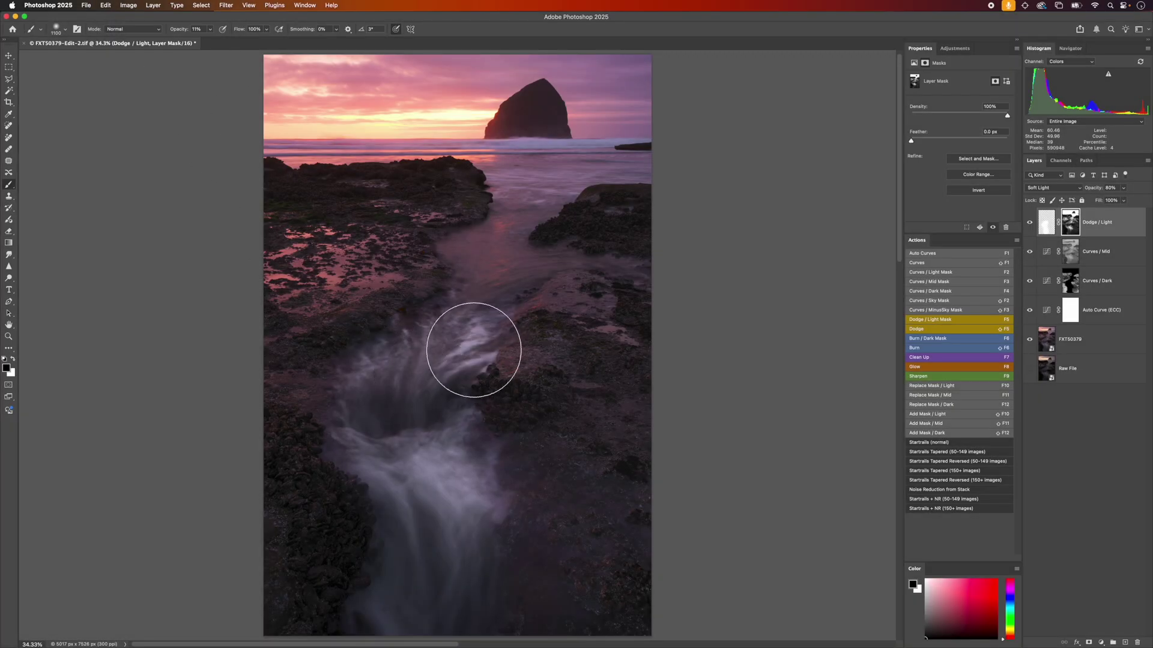
pyautogui.moveTo(474, 350)
pyautogui.mouseDown()
pyautogui.moveTo(464, 485)
pyautogui.moveTo(445, 463)
pyautogui.mouseUp()
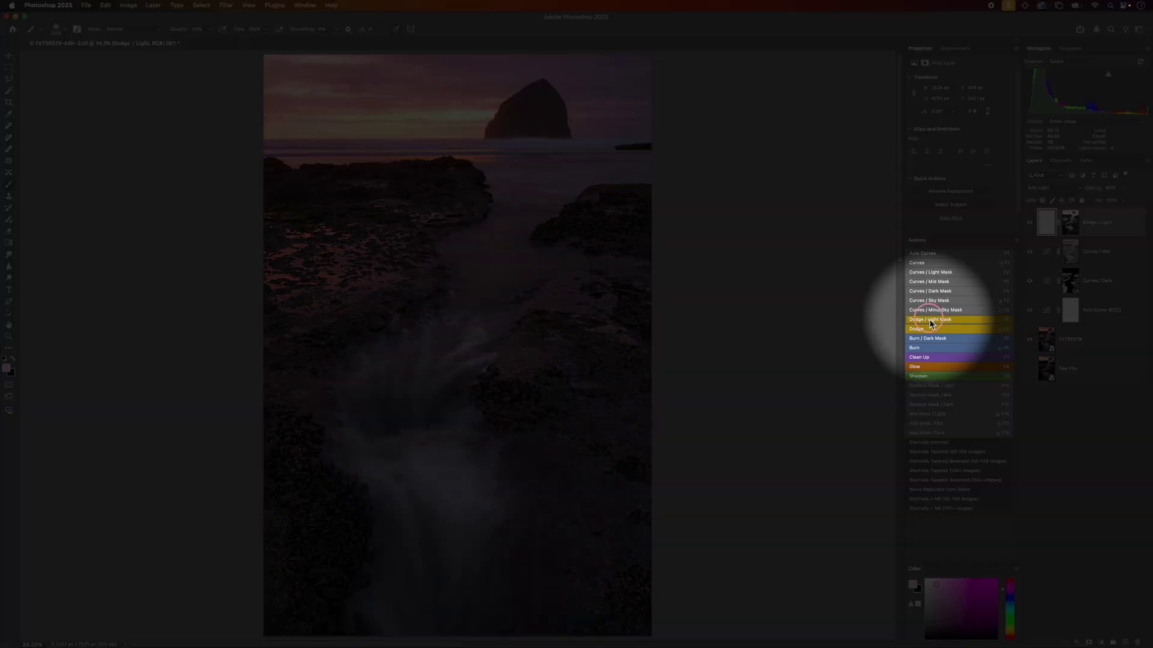
pyautogui.click(929, 320)
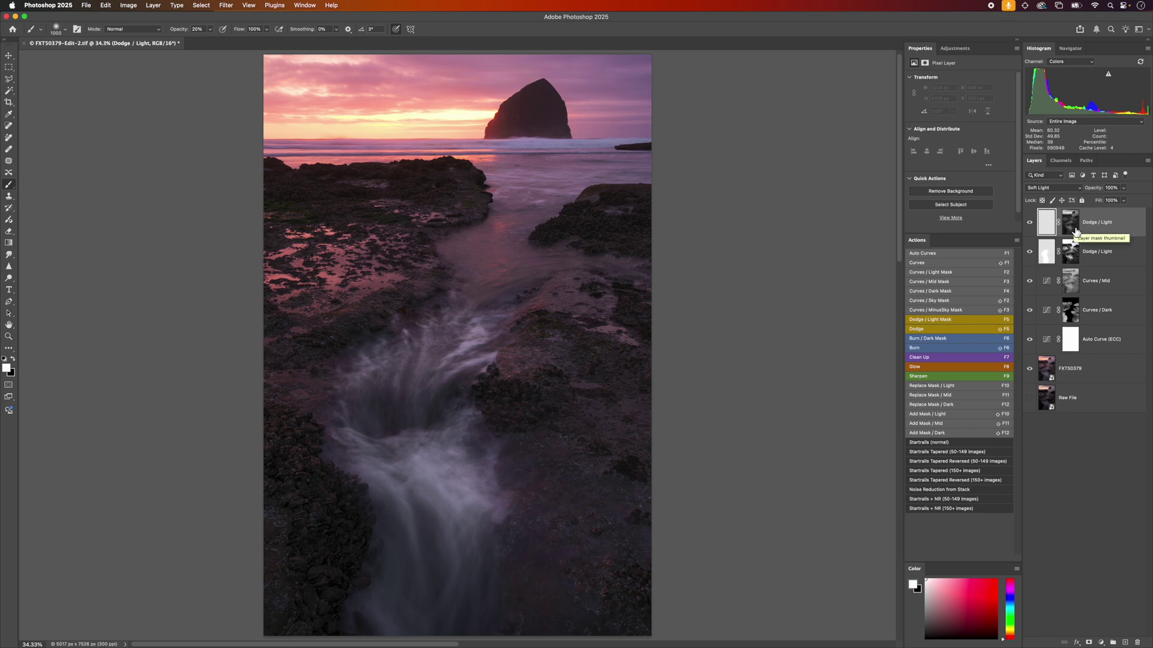
# - Reshape the second Dodge / Light mask with a curve lifting input 43 to output 55
pyautogui.keyDown('alt'); pyautogui.click(1075, 230); pyautogui.keyUp('alt')
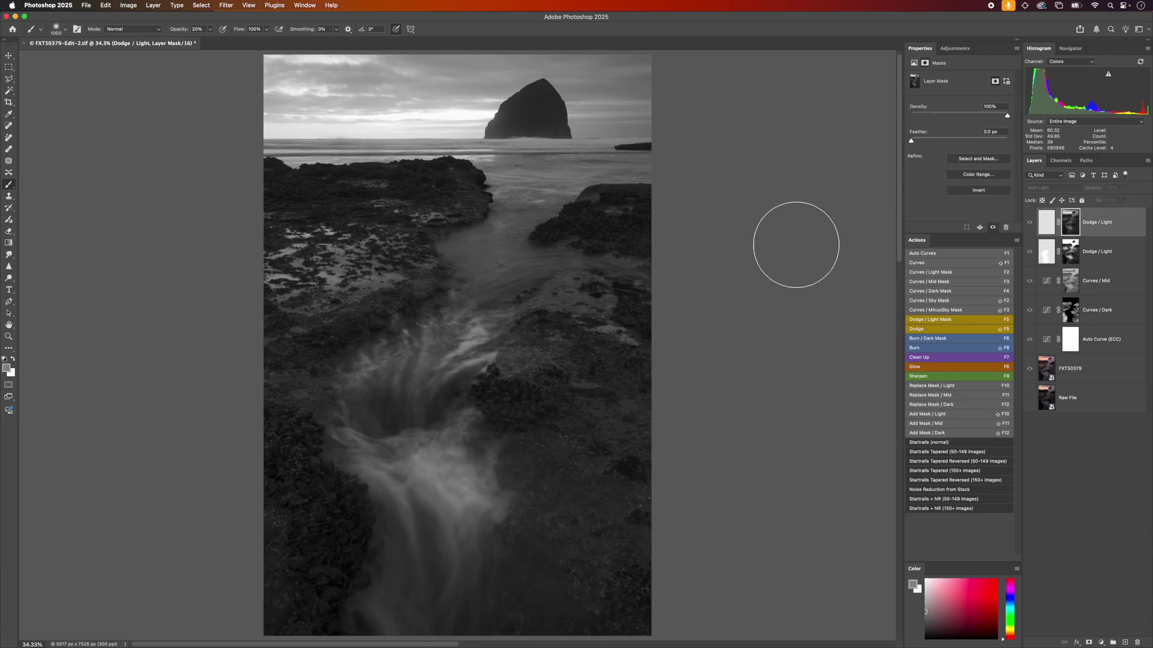
pyautogui.press('super+m')
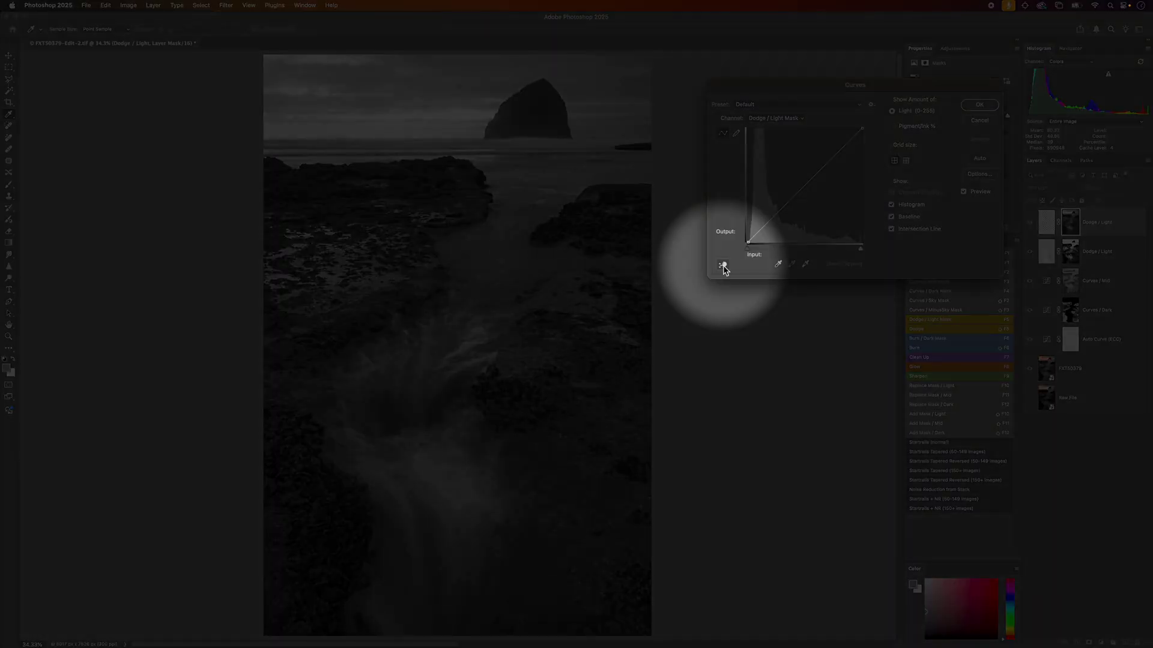
pyautogui.click(722, 264)
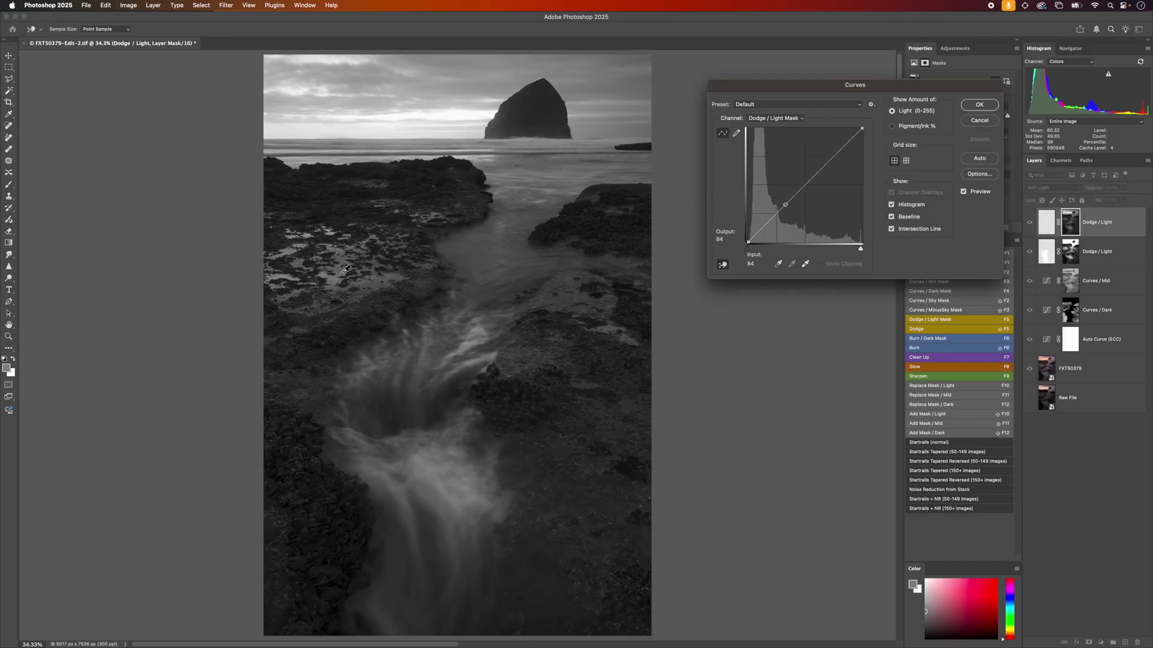
pyautogui.moveTo(344, 268)
pyautogui.mouseDown()
pyautogui.moveTo(344, 234)
pyautogui.moveTo(349, 249)
pyautogui.mouseUp()
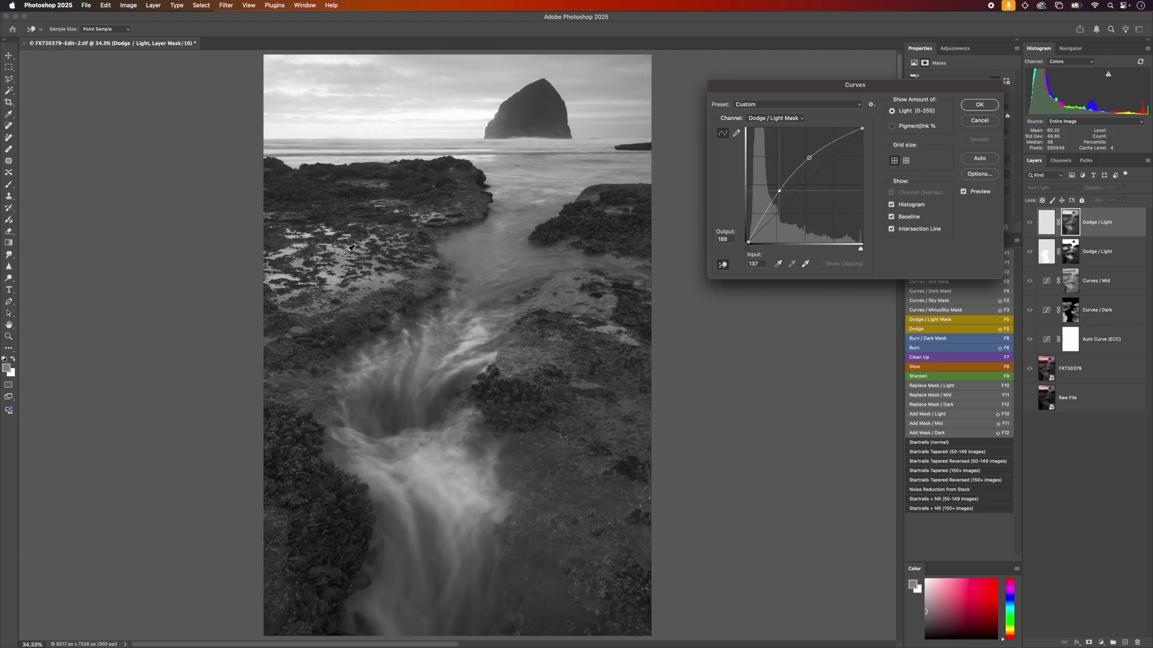
pyautogui.moveTo(770, 208); pyautogui.dragTo(769, 220)
pyautogui.click(980, 106)
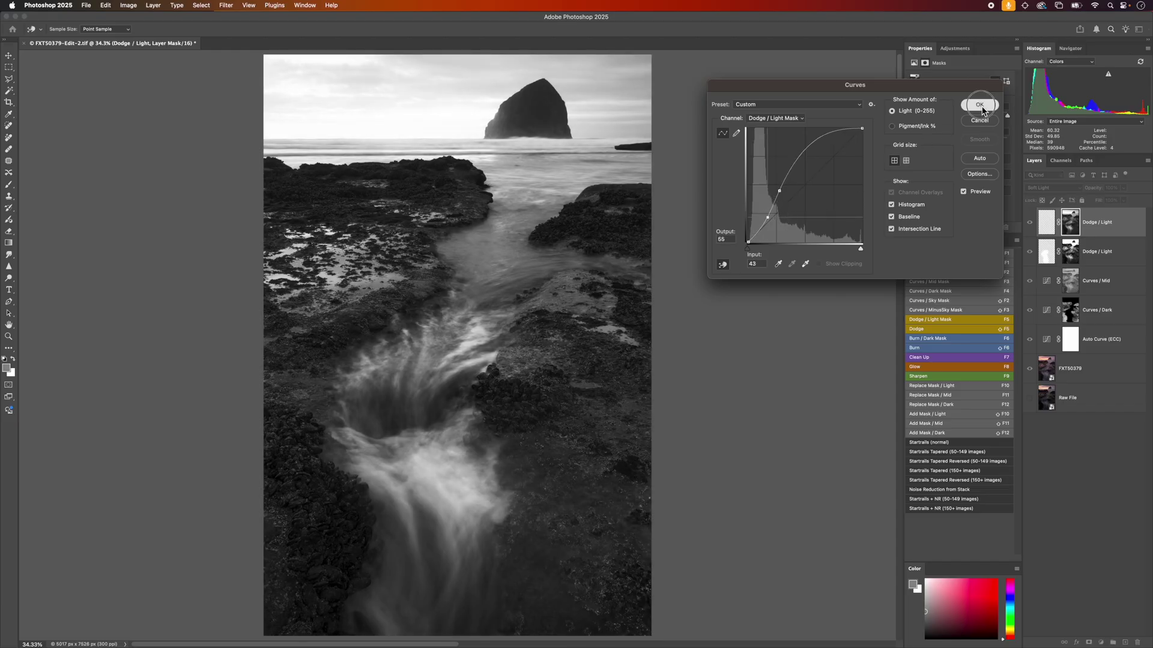
pyautogui.click(1043, 234)
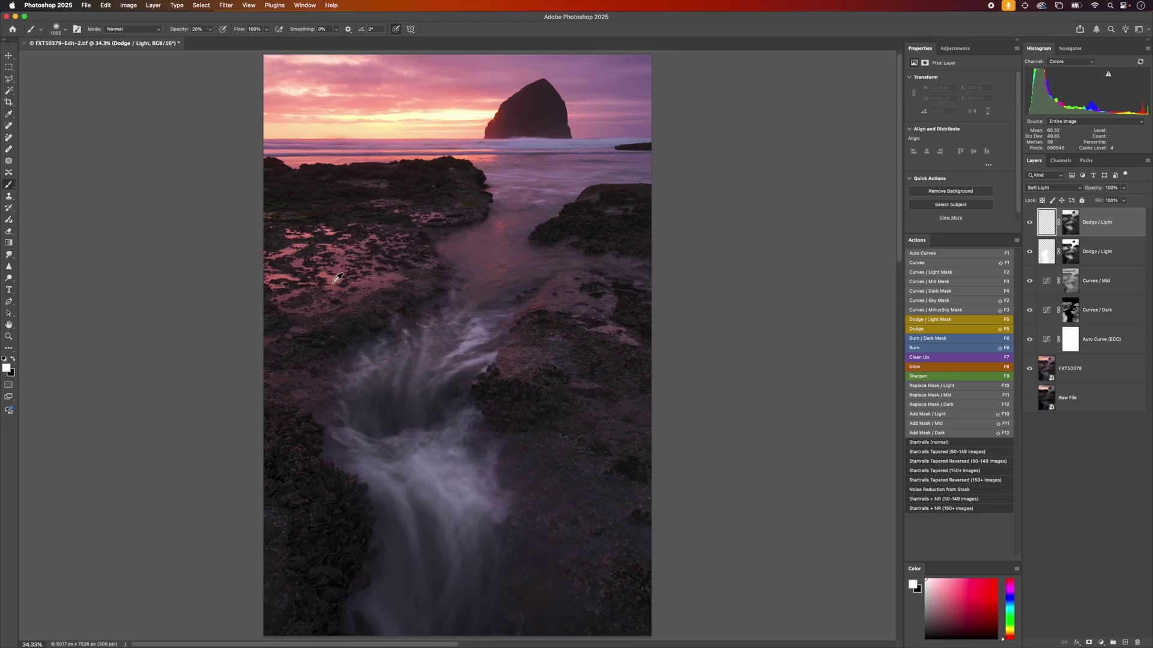
# - Paint a lighter sampled pink at 100% brush opacity over the tide pools and rock right of the stream
pyautogui.keyDown('alt'); pyautogui.click(335, 281); pyautogui.keyUp('alt')
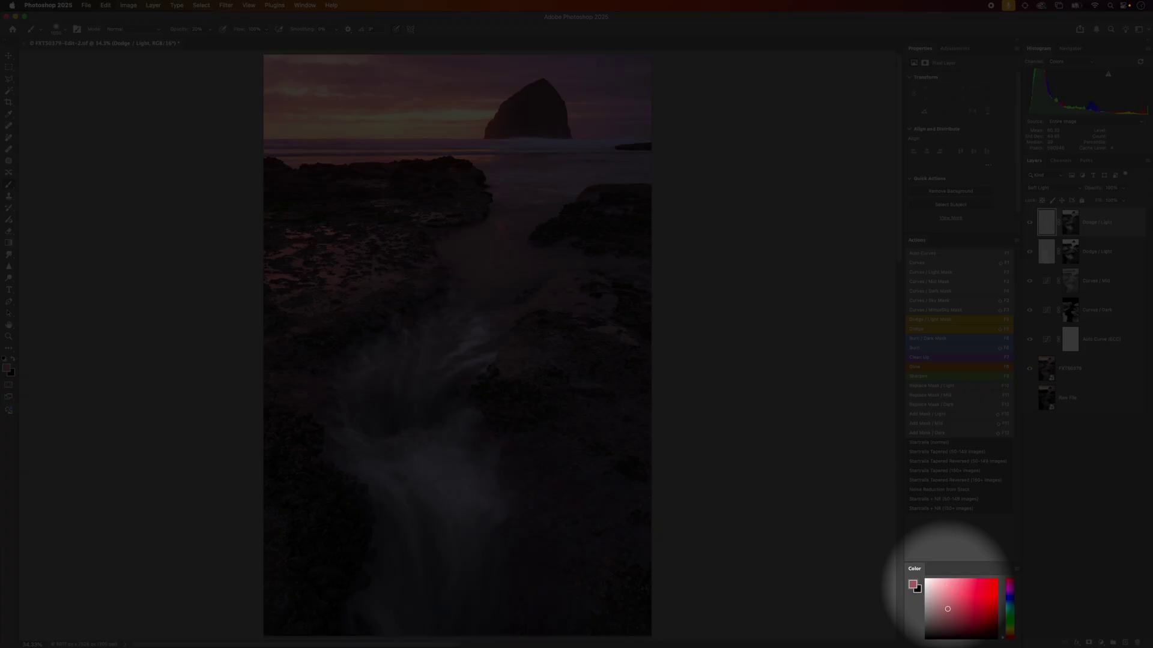
pyautogui.click(946, 586)
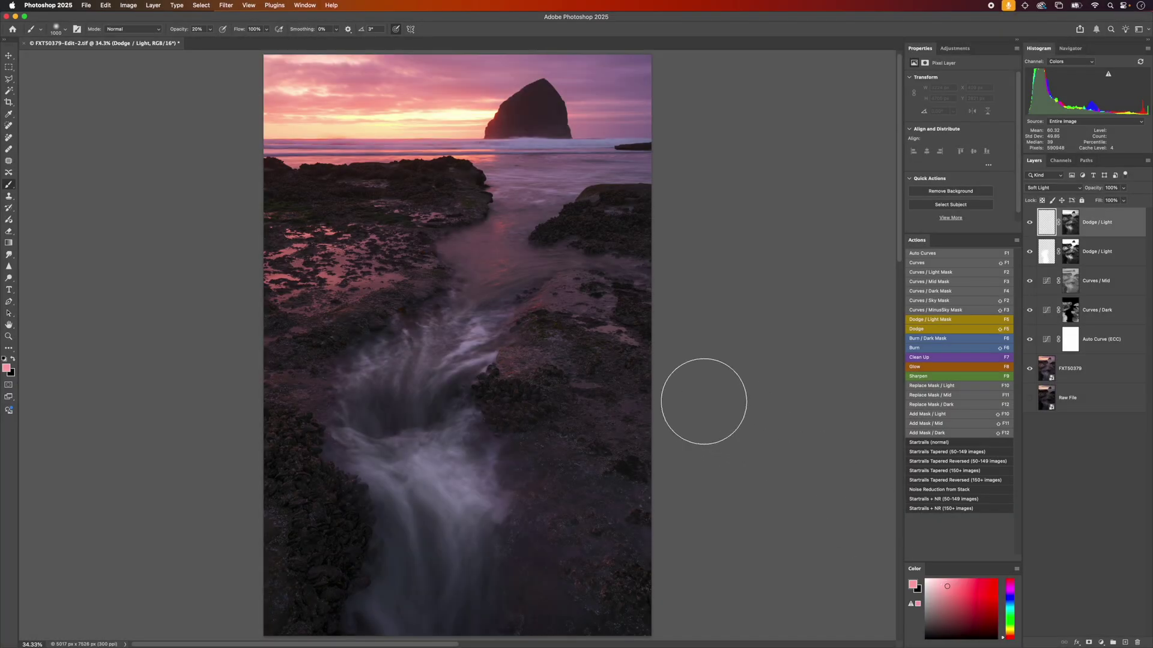
pyautogui.moveTo(348, 252)
pyautogui.mouseDown()
pyautogui.moveTo(379, 250)
pyautogui.moveTo(355, 257)
pyautogui.mouseUp()
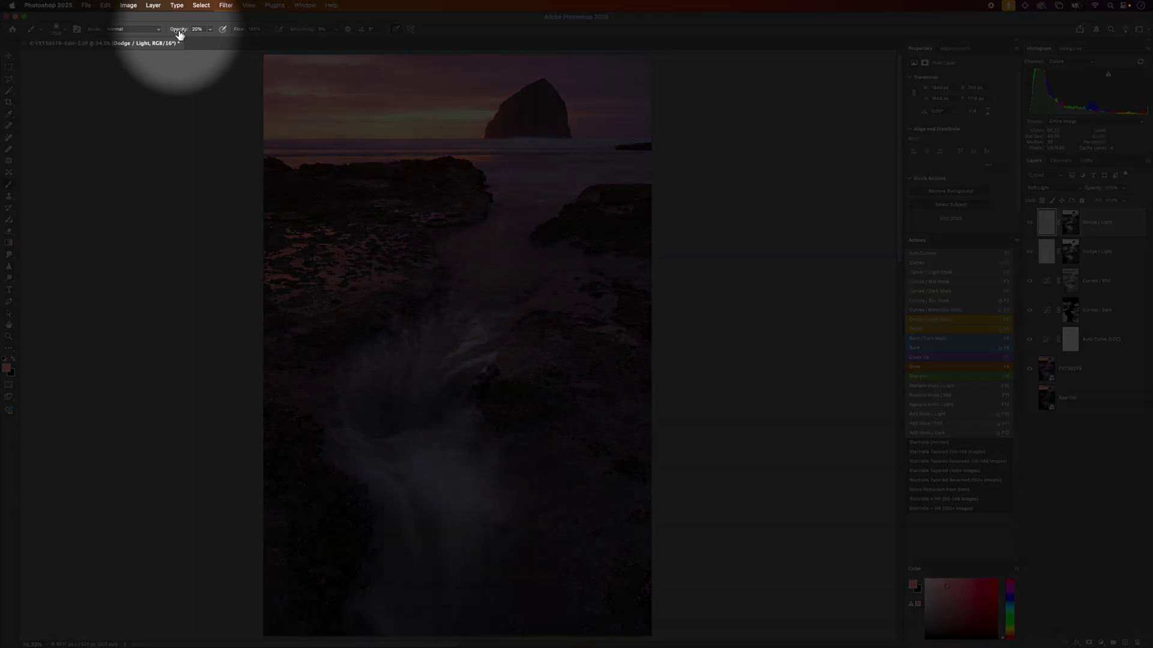
pyautogui.press('0')
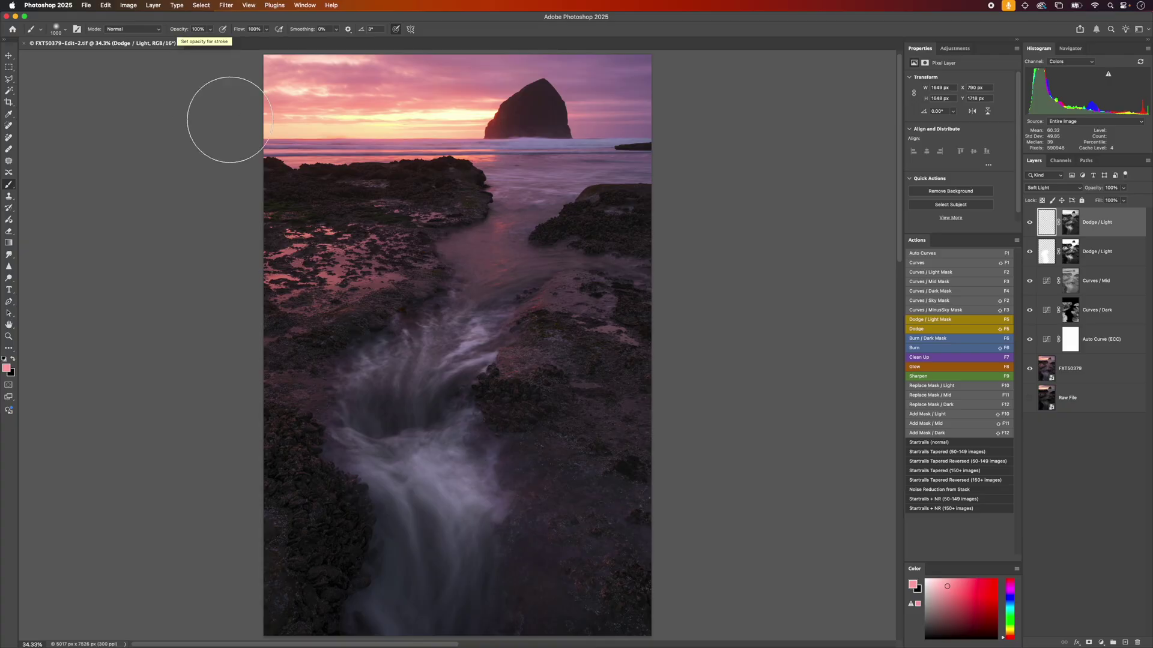
pyautogui.moveTo(354, 276)
pyautogui.mouseDown()
pyautogui.moveTo(384, 260)
pyautogui.moveTo(328, 285)
pyautogui.moveTo(378, 226)
pyautogui.moveTo(434, 208)
pyautogui.moveTo(399, 226)
pyautogui.moveTo(409, 219)
pyautogui.moveTo(376, 296)
pyautogui.mouseUp()
pyautogui.moveTo(568, 303)
pyautogui.mouseDown()
pyautogui.moveTo(559, 327)
pyautogui.moveTo(542, 340)
pyautogui.moveTo(574, 300)
pyautogui.moveTo(569, 310)
pyautogui.moveTo(510, 241)
pyautogui.moveTo(367, 210)
pyautogui.moveTo(405, 206)
pyautogui.moveTo(343, 255)
pyautogui.moveTo(310, 308)
pyautogui.moveTo(363, 245)
pyautogui.moveTo(340, 373)
pyautogui.moveTo(279, 386)
pyautogui.moveTo(290, 420)
pyautogui.moveTo(614, 408)
pyautogui.mouseUp()
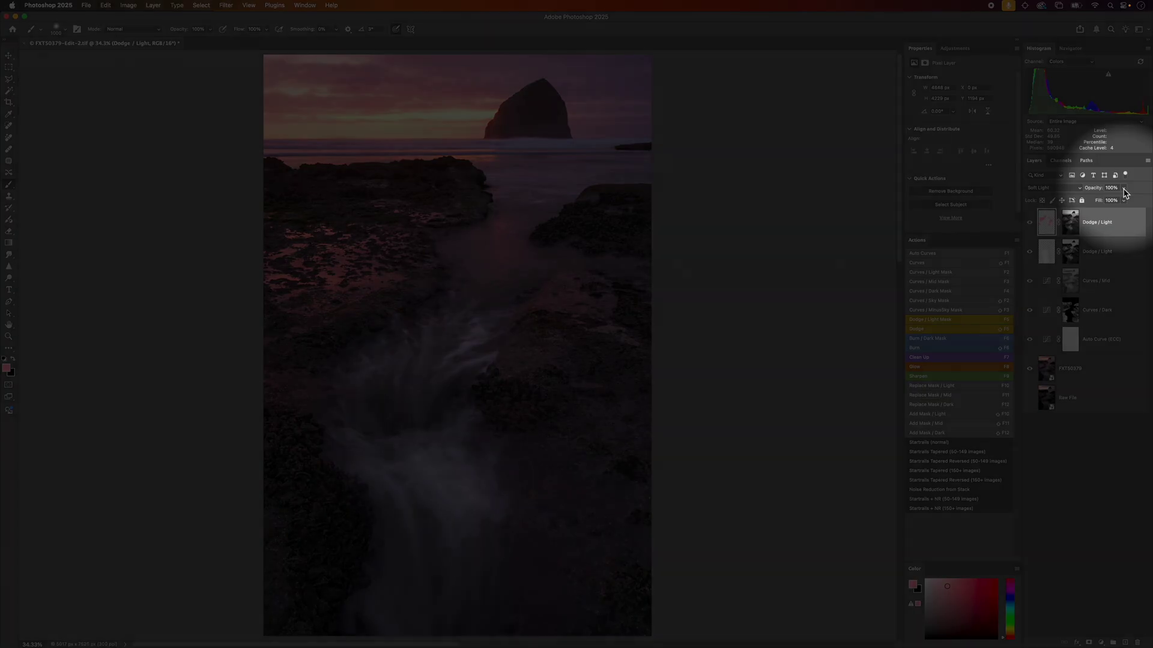
pyautogui.click(1122, 187)
# - Lower the top Dodge / Light layer to 42% opacity and sample lavender and pink sea colours
pyautogui.moveTo(1125, 199); pyautogui.dragTo(1103, 207)
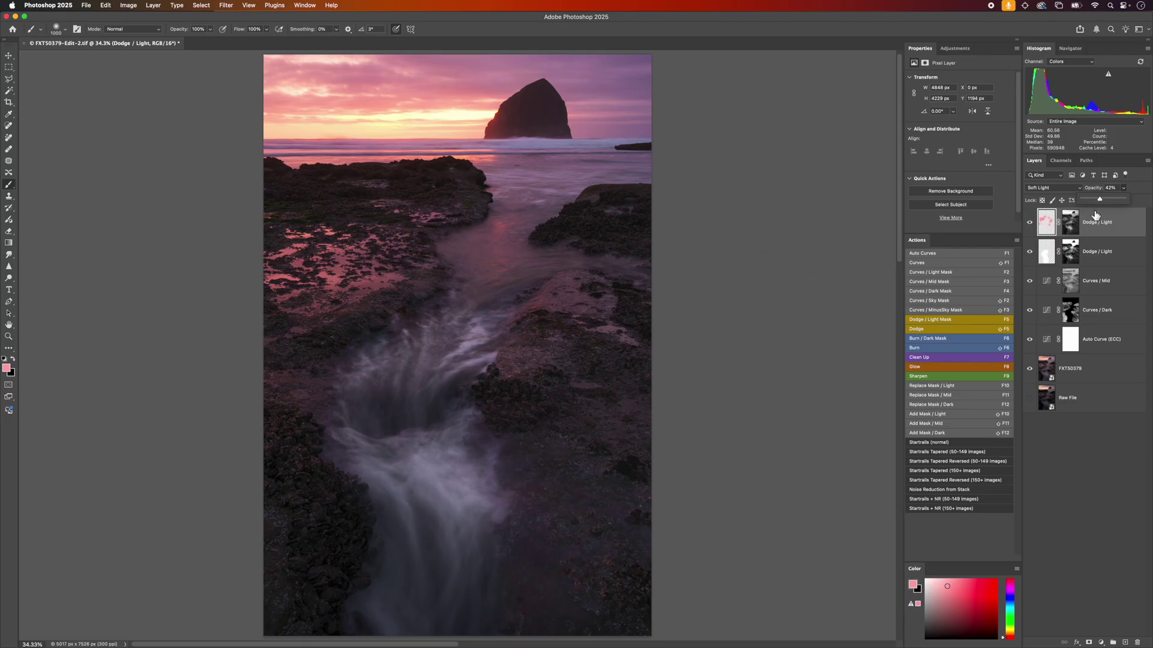
pyautogui.click(1141, 196)
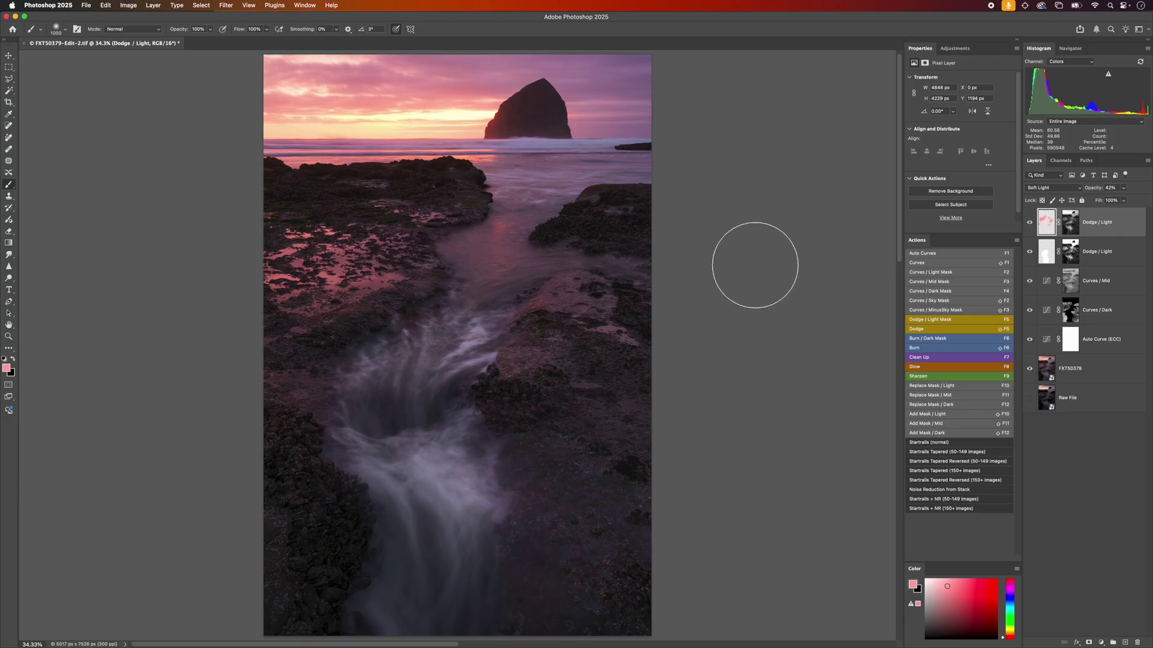
pyautogui.keyDown('alt'); pyautogui.click(529, 143); pyautogui.keyUp('alt')
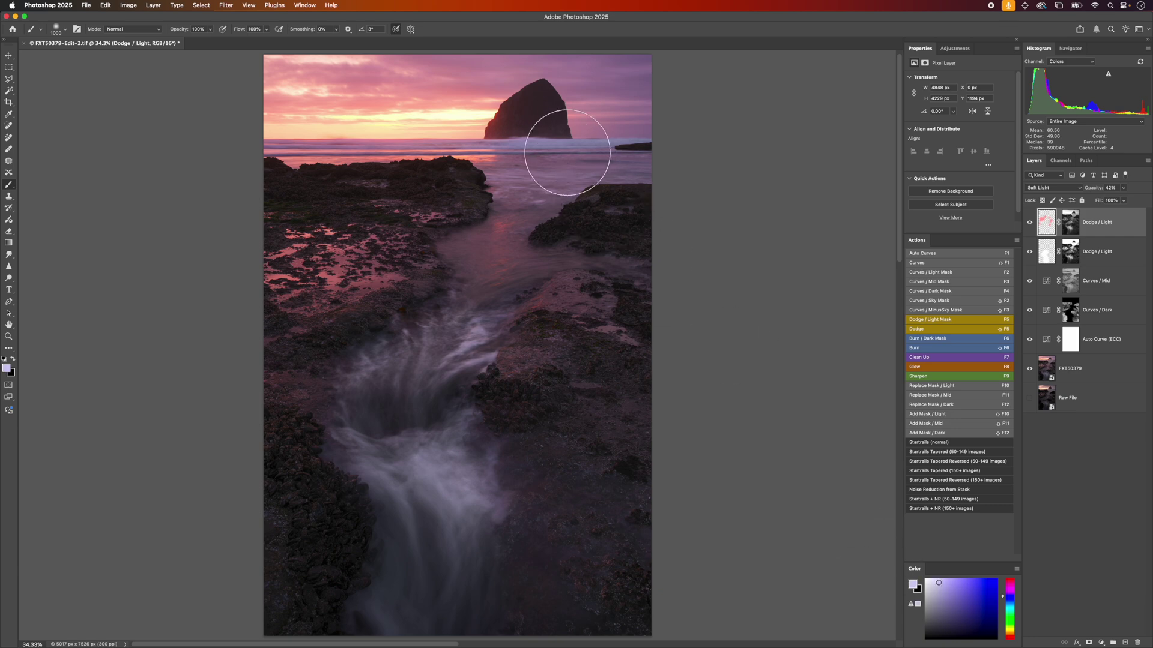
pyautogui.moveTo(561, 147)
pyautogui.mouseDown()
pyautogui.moveTo(506, 152)
pyautogui.moveTo(602, 146)
pyautogui.moveTo(553, 142)
pyautogui.mouseUp()
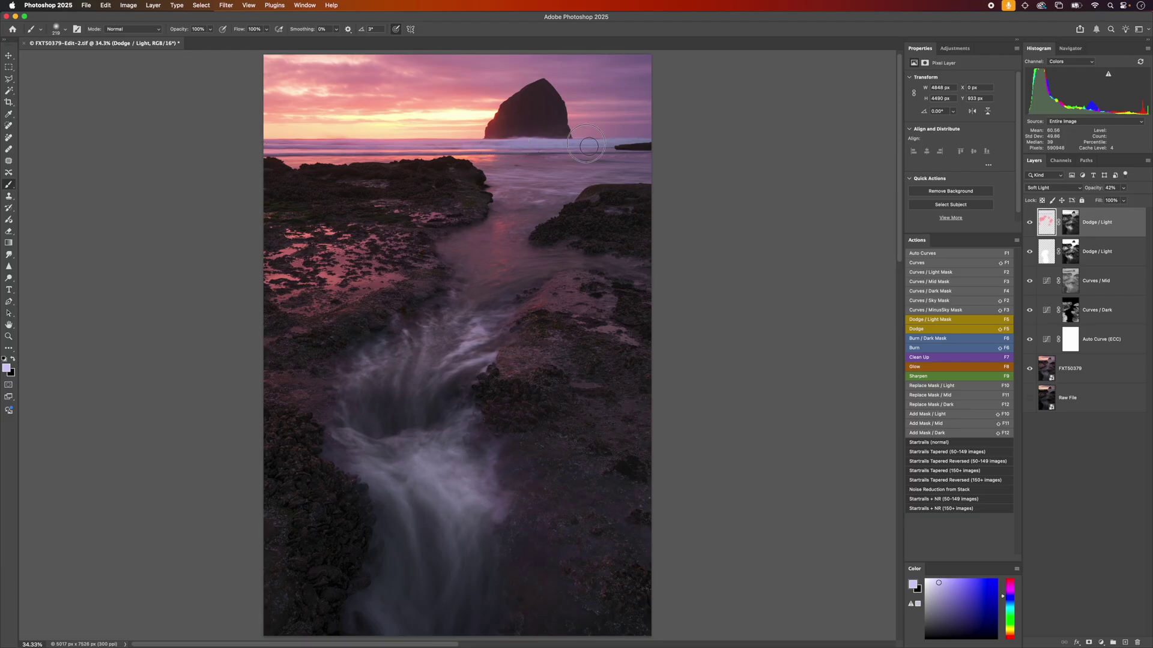
pyautogui.keyDown('alt'); pyautogui.click(532, 175); pyautogui.keyUp('alt')
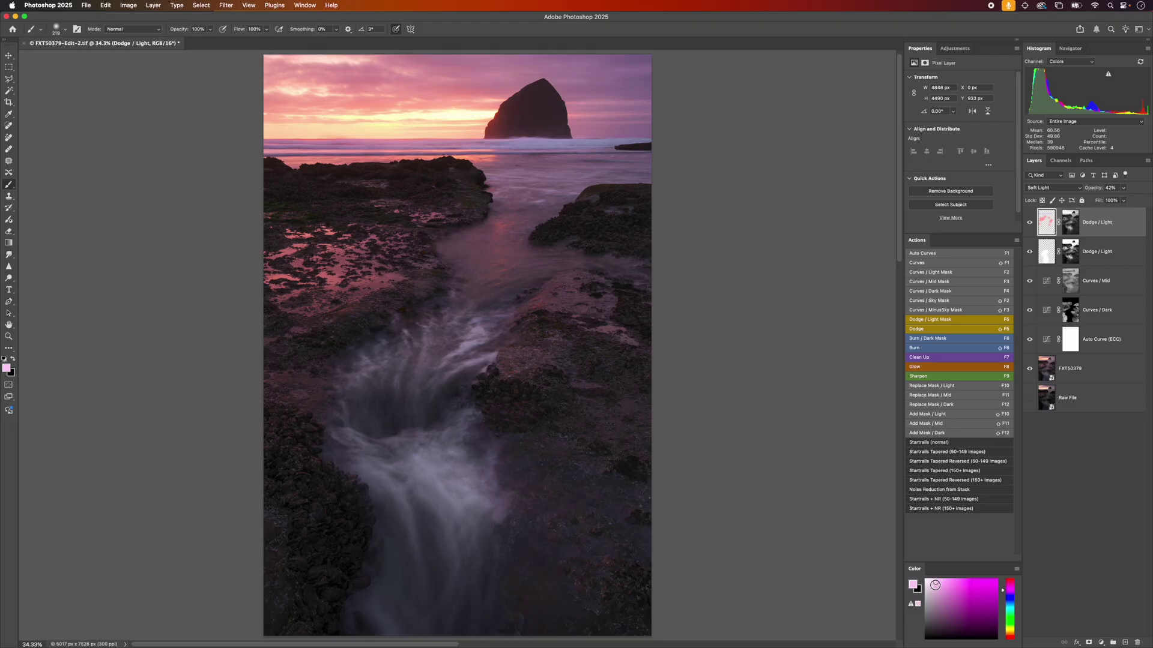
# - Reset the brush to 300 px at 10% opacity with default black and white colours
pyautogui.keyDown('ctrl'); pyautogui.keyDown('alt'); pyautogui.click(515, 198); pyautogui.keyUp('alt'); pyautogui.keyUp('ctrl')
pyautogui.moveTo(515, 198); pyautogui.dragTo(531, 186)
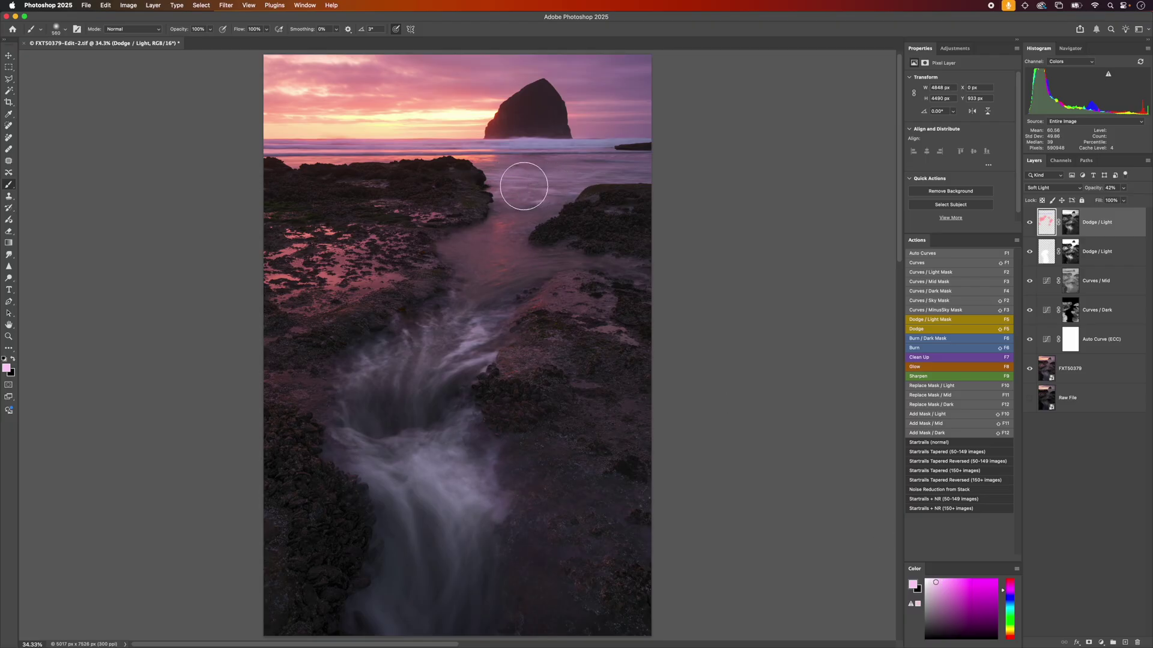
pyautogui.keyDown('alt'); pyautogui.click(508, 229); pyautogui.keyUp('alt')
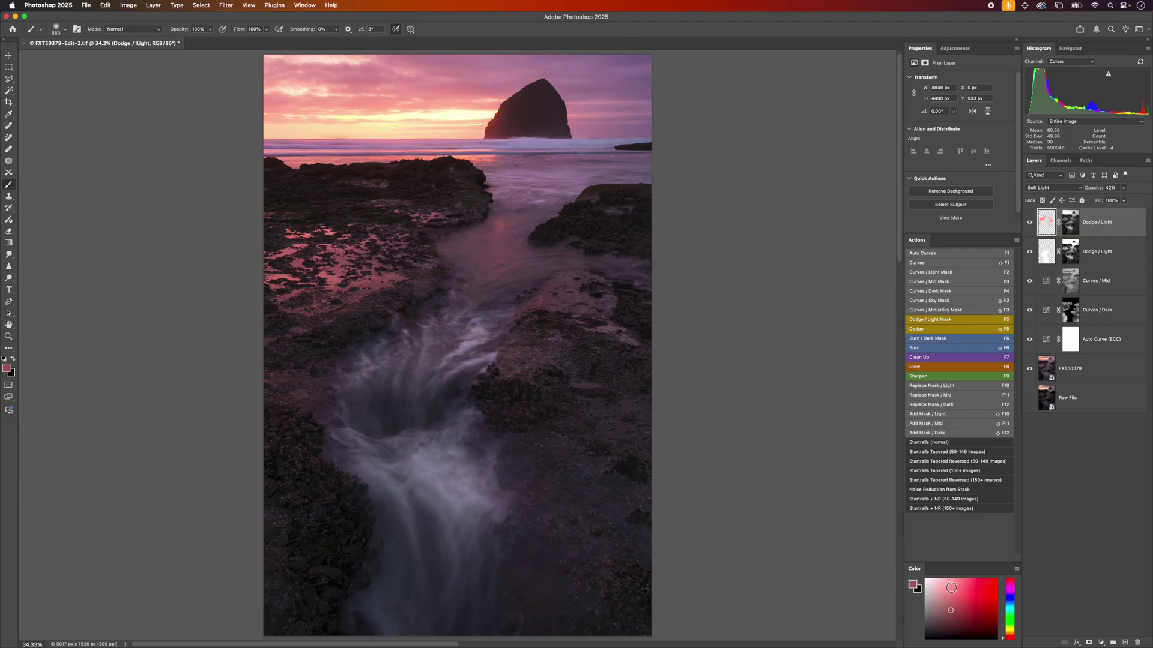
pyautogui.keyDown('alt'); pyautogui.click(569, 276); pyautogui.keyUp('alt')
pyautogui.press('[')
pyautogui.press('[')
pyautogui.press('[')
pyautogui.press('1')
pyautogui.press('d')
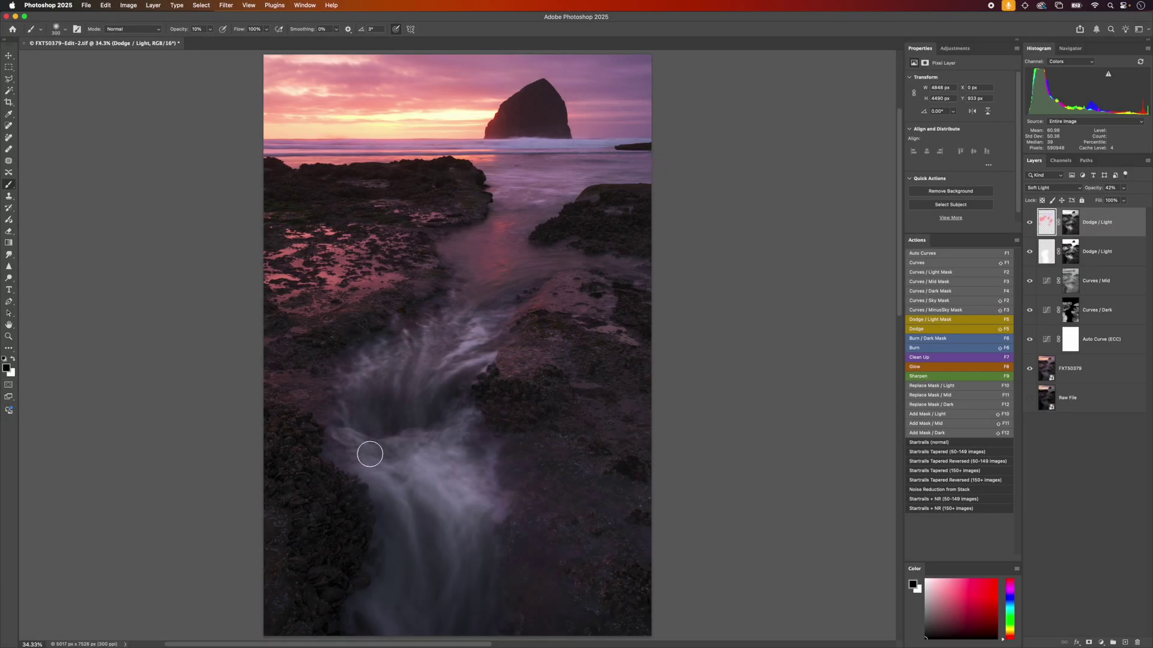
# - Add a Clean Up layer and pick the Remove tool with a larger brush
pyautogui.scroll(-6, 370, 454)
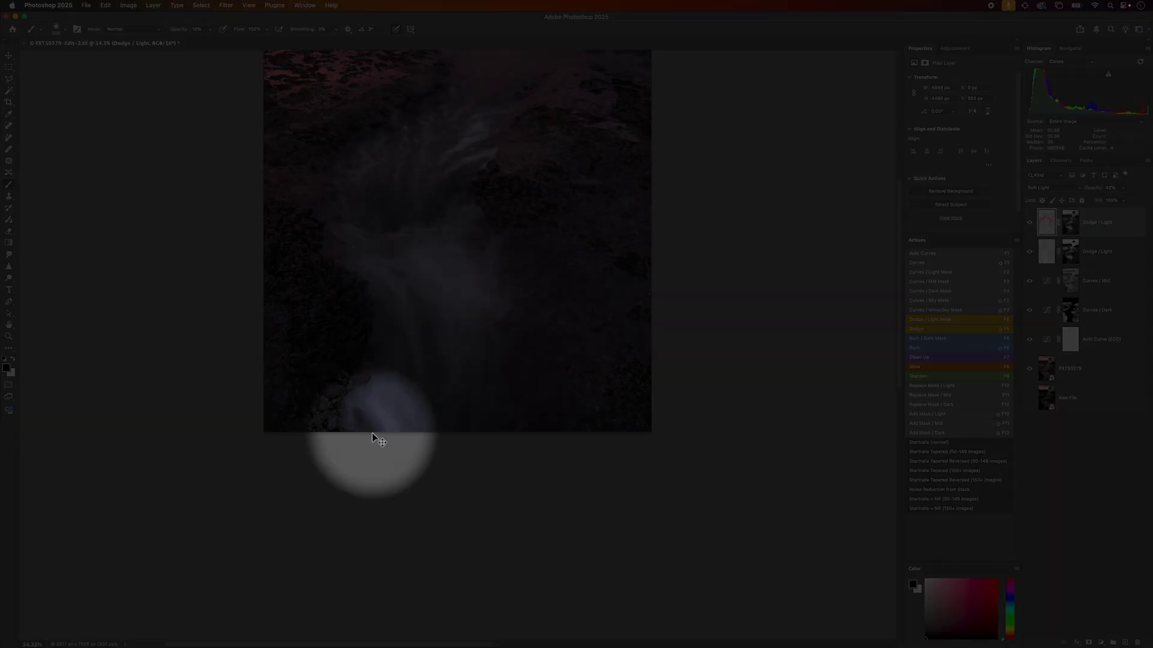
pyautogui.scroll(6, 423, 402)
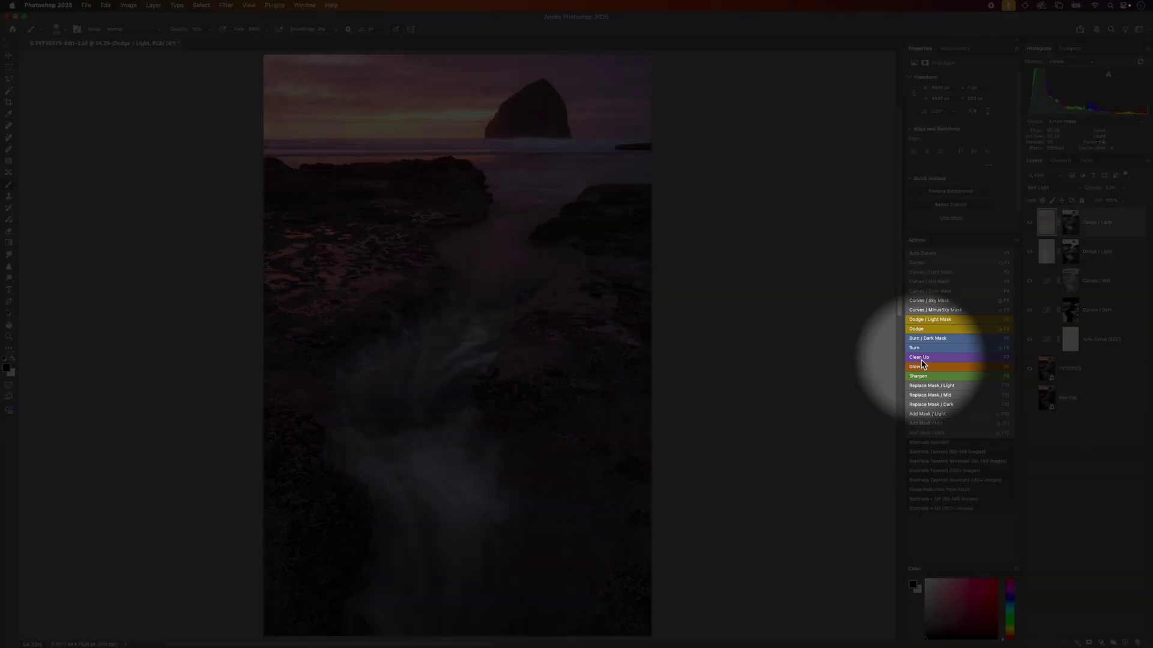
pyautogui.click(920, 358)
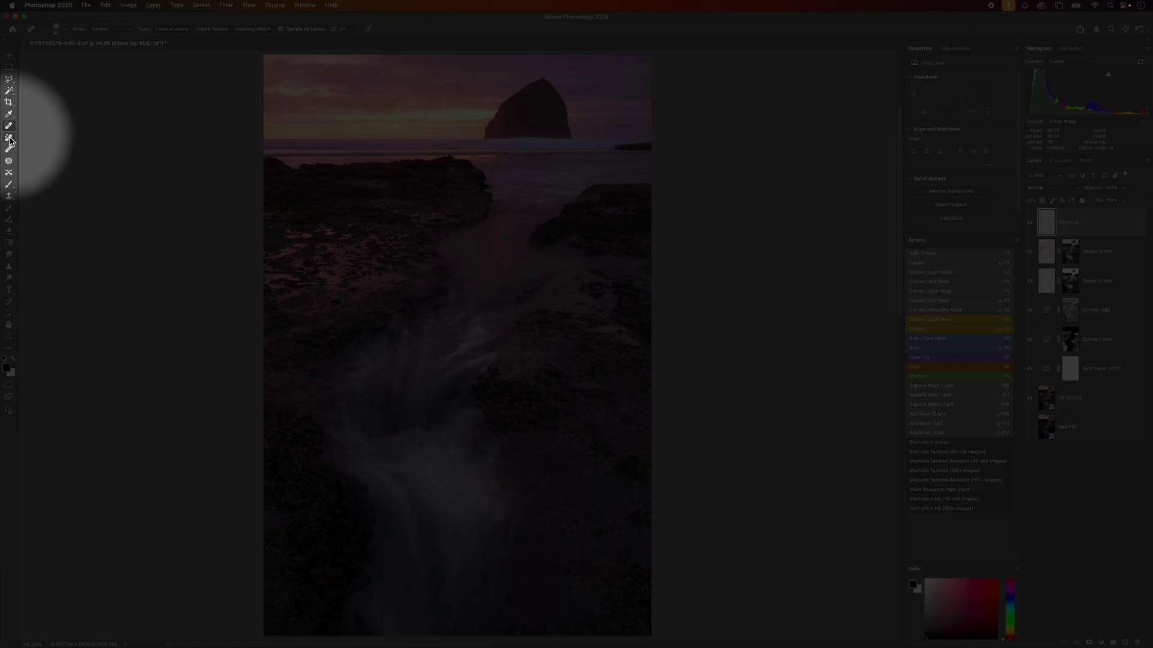
pyautogui.click(9, 138)
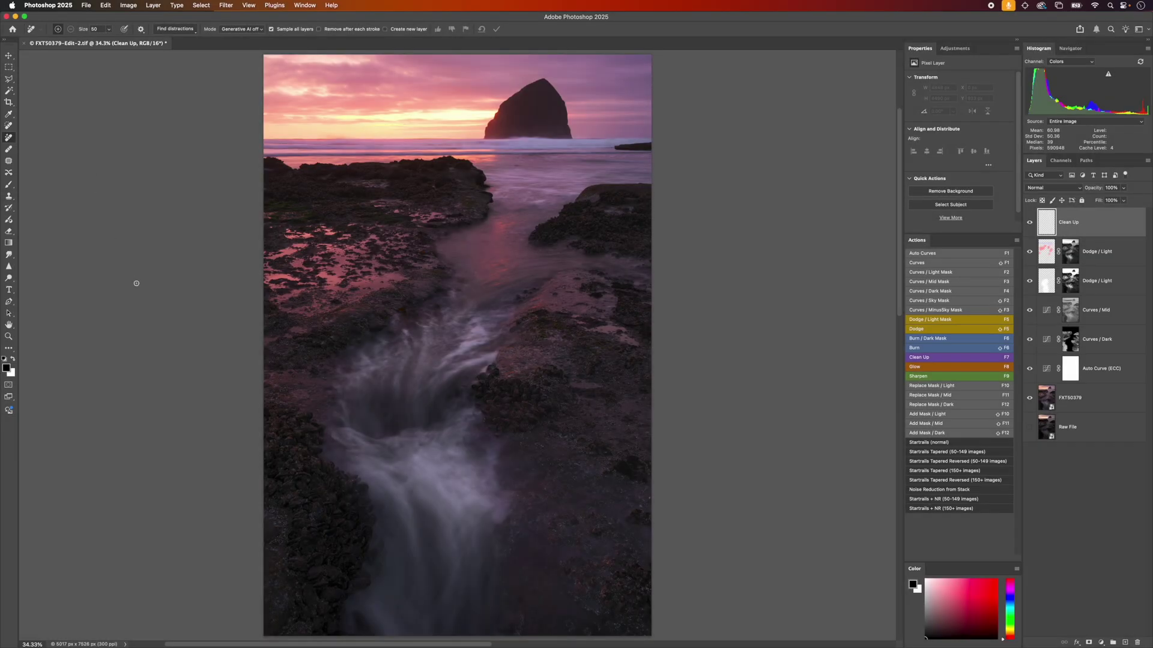
pyautogui.press(']')
pyautogui.press(']')
pyautogui.press(']')
pyautogui.press(']')
pyautogui.press(']')
pyautogui.press(']')
pyautogui.press(']')
# - Remove the distractions on the right horizon and at the water channel's bottom
pyautogui.moveTo(617, 152)
pyautogui.mouseDown()
pyautogui.moveTo(656, 147)
pyautogui.moveTo(642, 149)
pyautogui.mouseUp()
pyautogui.scroll(-5, 355, 463)
pyautogui.moveTo(356, 463)
pyautogui.mouseDown()
pyautogui.moveTo(362, 497)
pyautogui.moveTo(360, 470)
pyautogui.moveTo(381, 497)
pyautogui.moveTo(363, 469)
pyautogui.moveTo(379, 492)
pyautogui.mouseUp()
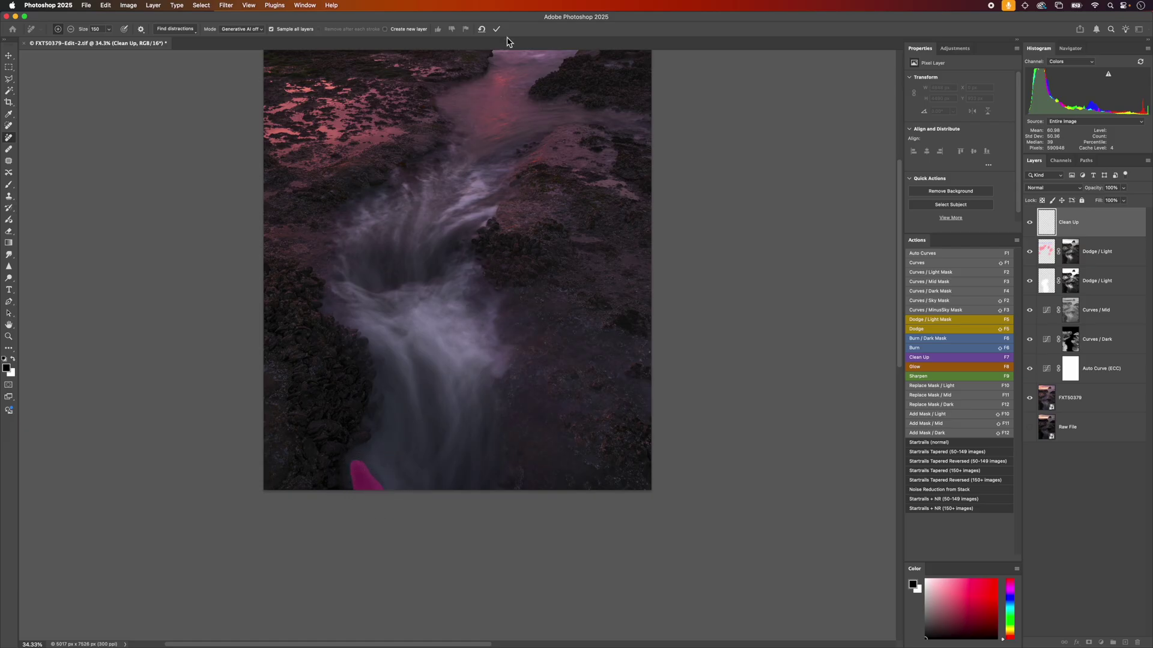
pyautogui.scroll(5, 569, 242)
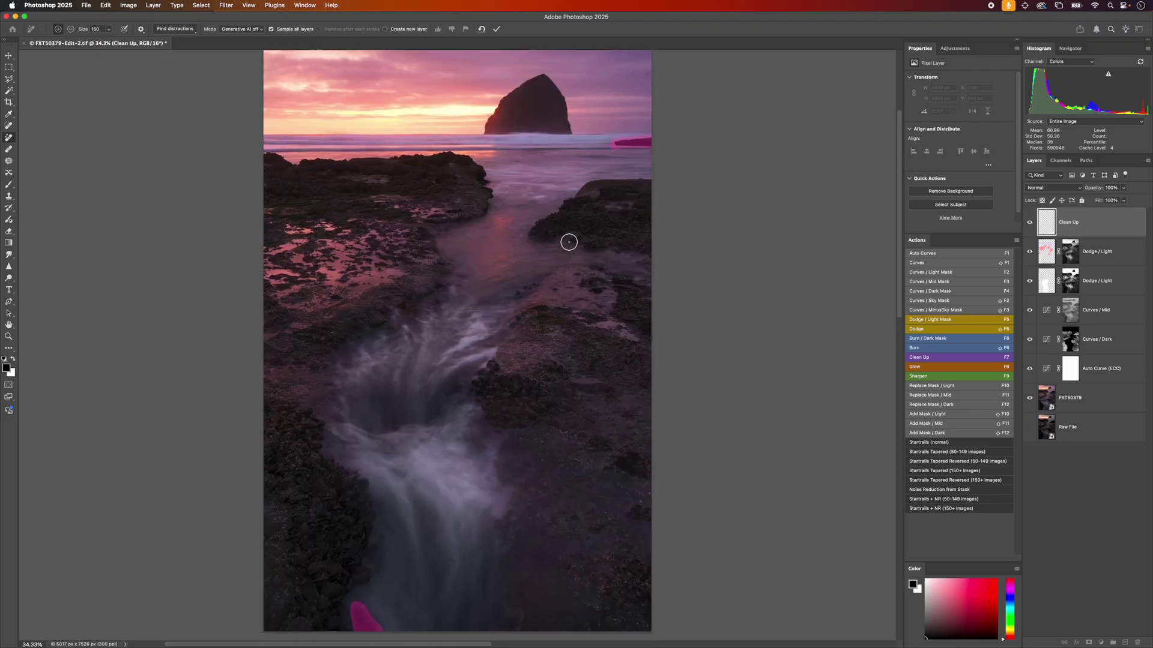
pyautogui.press('Return')
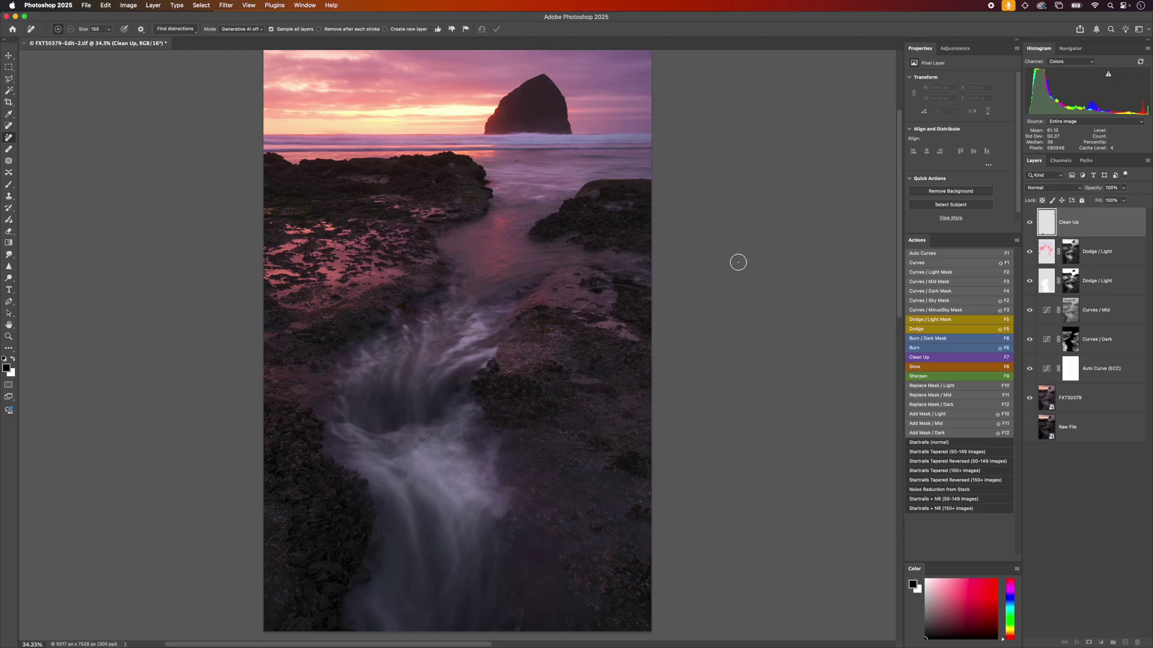
pyautogui.press('v')
pyautogui.press('x')
pyautogui.press('super+0')
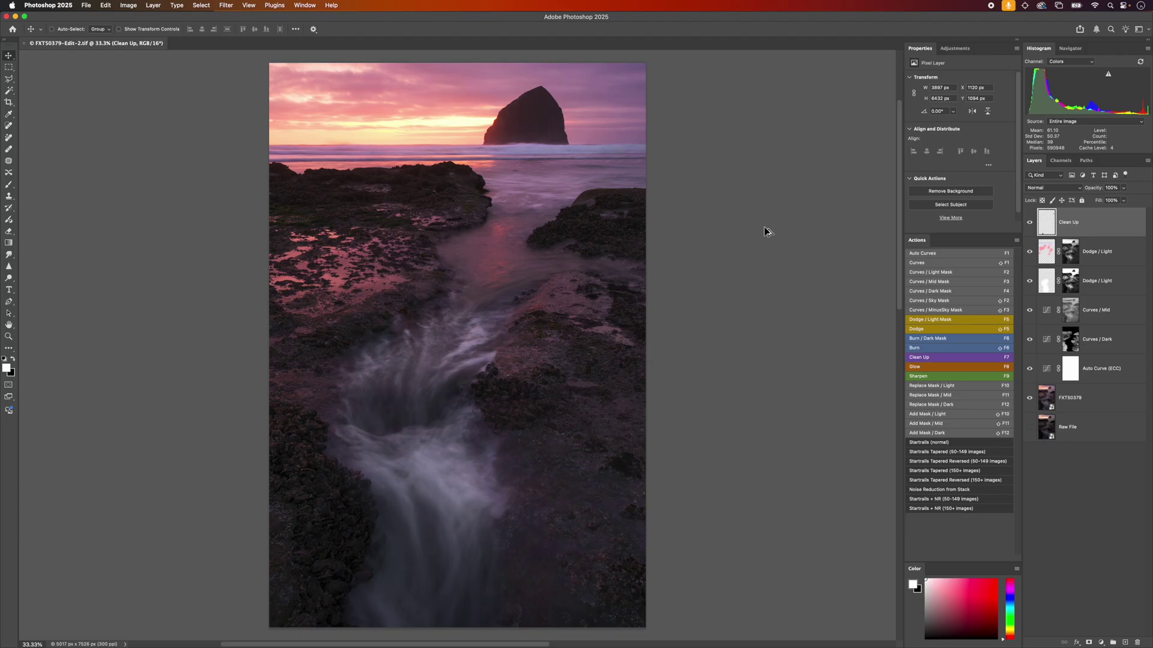
# - Resize the image to 34% in Image Size, giving 1706 × 2559 px
pyautogui.press('super+alt+i')
pyautogui.write('34')
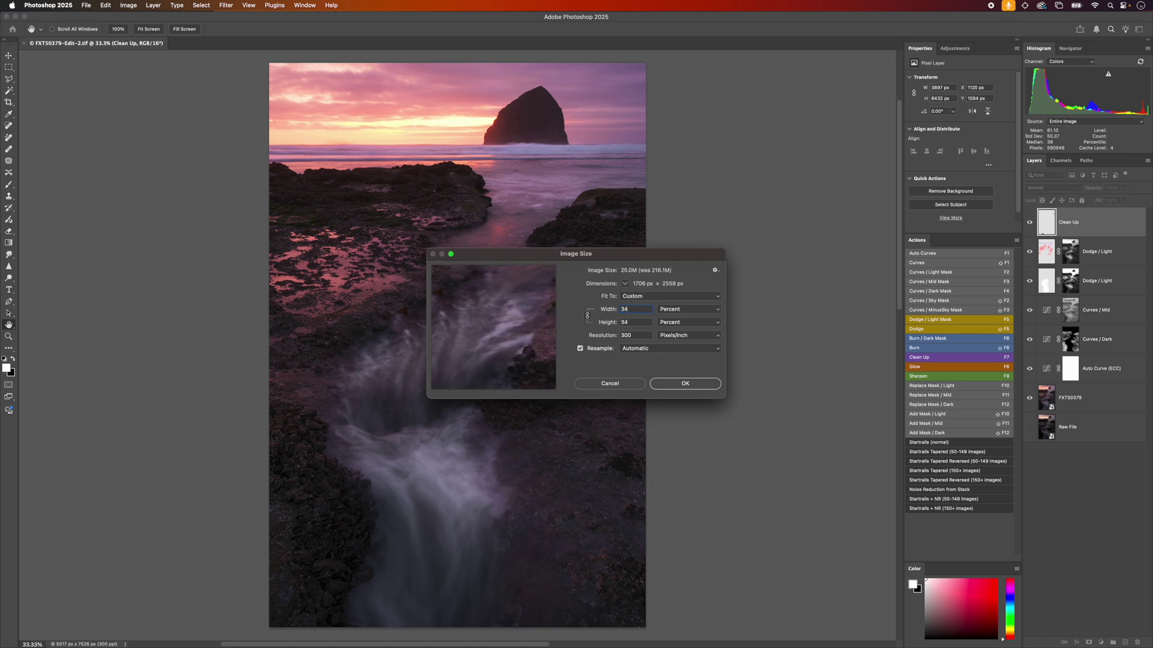
pyautogui.press('Return')
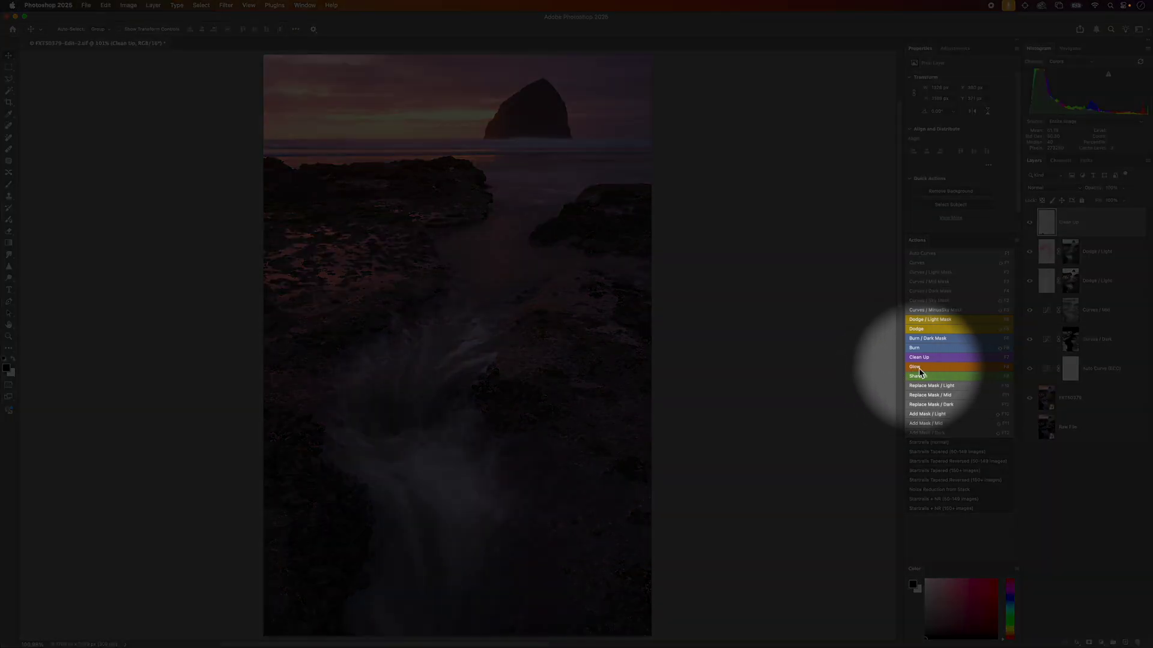
pyautogui.click(919, 367)
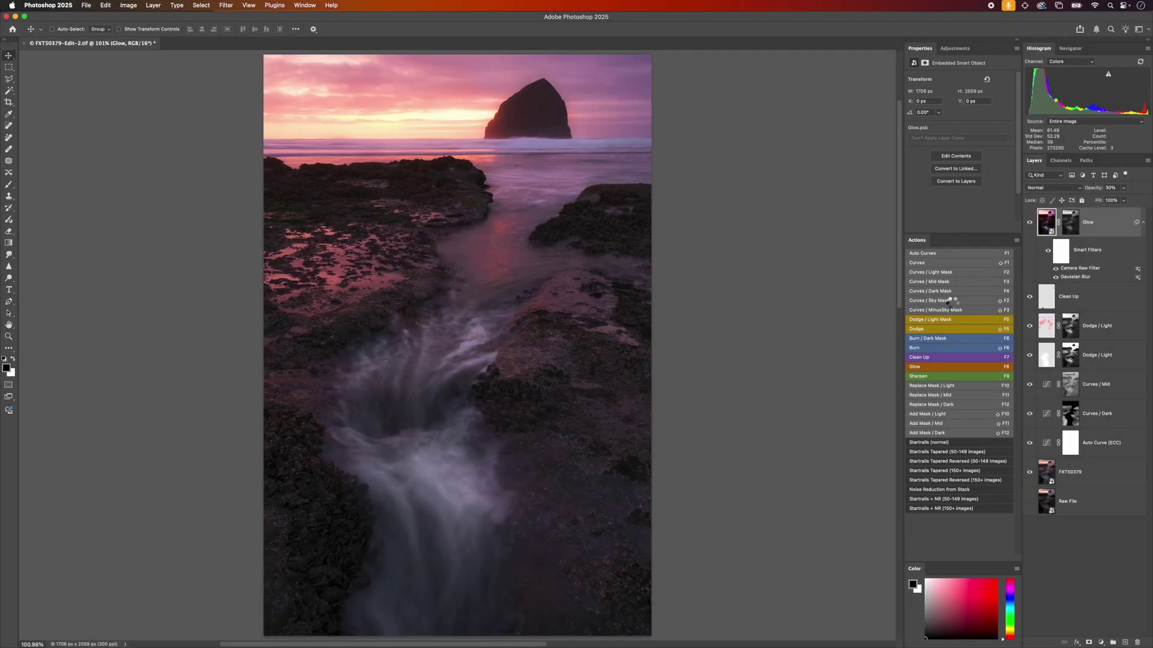
# - Add a Curves / Sky Mask clipped to Glow, mapping sky highlights 208 to 182
pyautogui.click(951, 301)
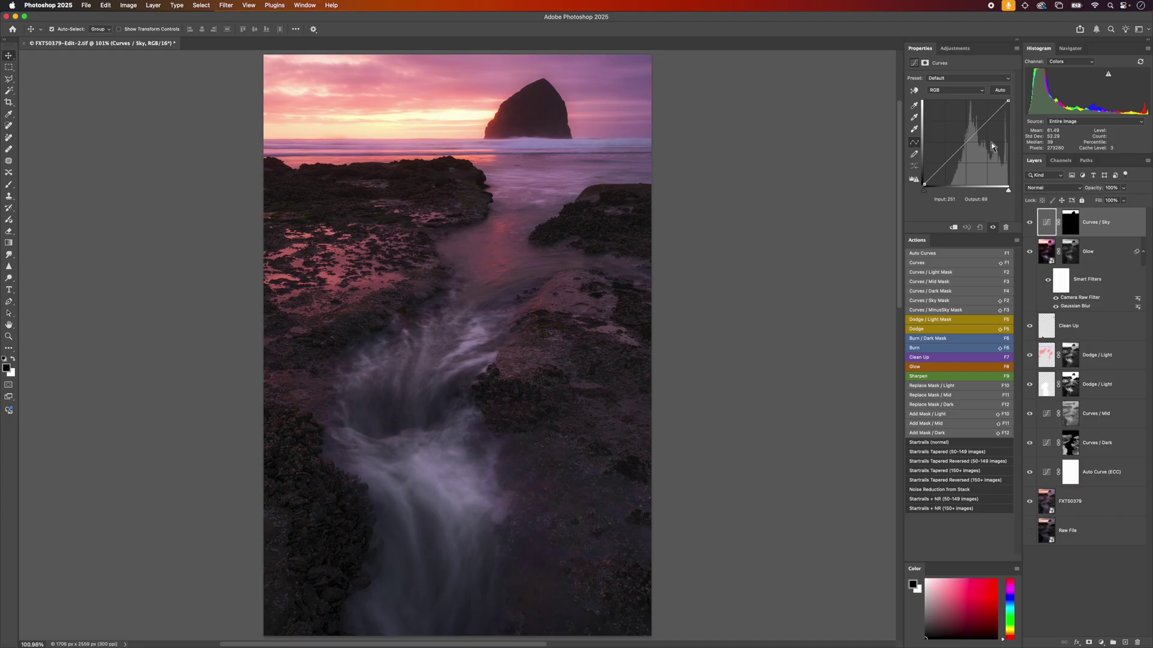
pyautogui.moveTo(977, 135)
pyautogui.mouseDown()
pyautogui.moveTo(969, 153)
pyautogui.moveTo(991, 128)
pyautogui.mouseUp()
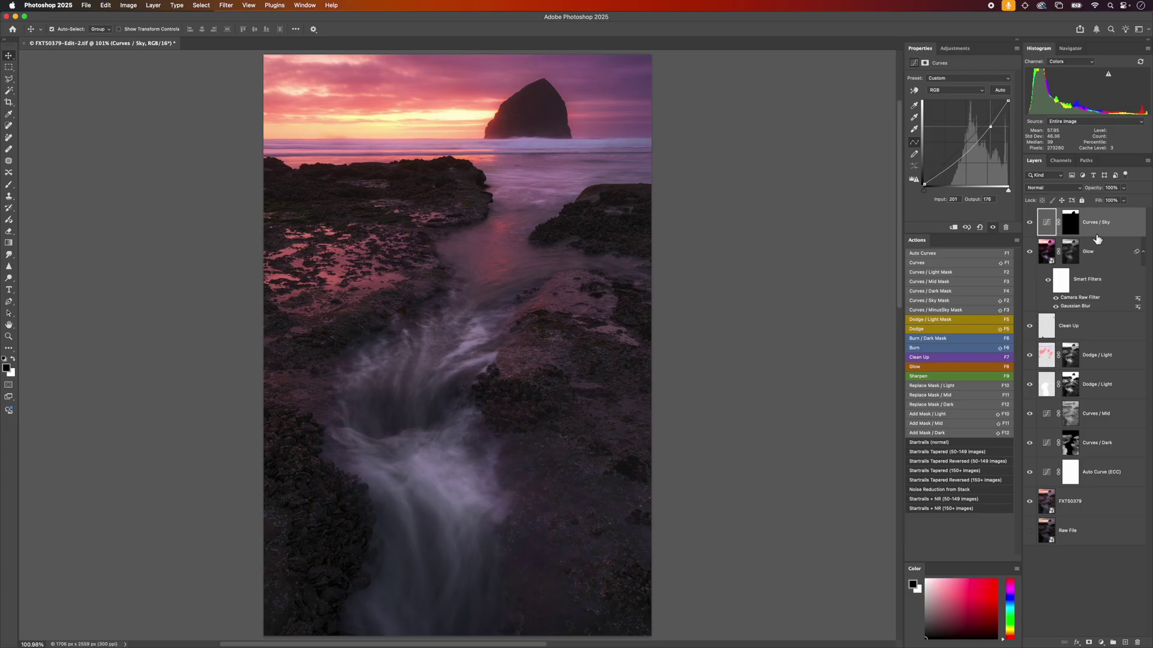
pyautogui.moveTo(1097, 230); pyautogui.dragTo(1098, 238)
pyautogui.keyDown('alt'); pyautogui.click(1098, 239); pyautogui.keyUp('alt')
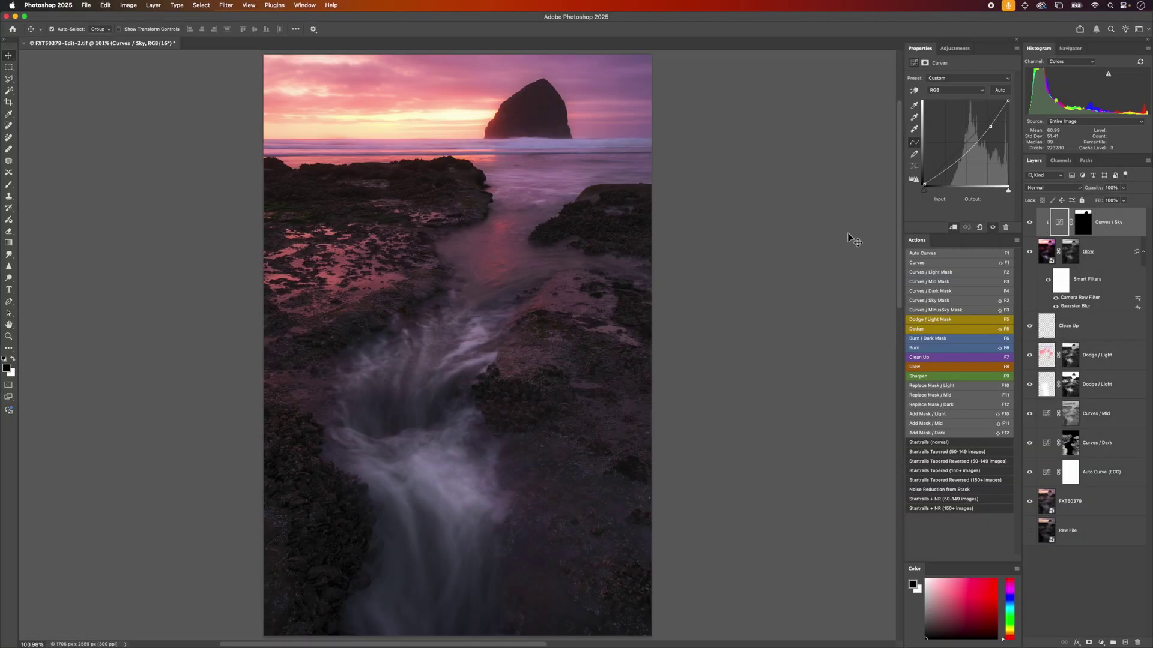
pyautogui.moveTo(991, 127); pyautogui.dragTo(993, 132)
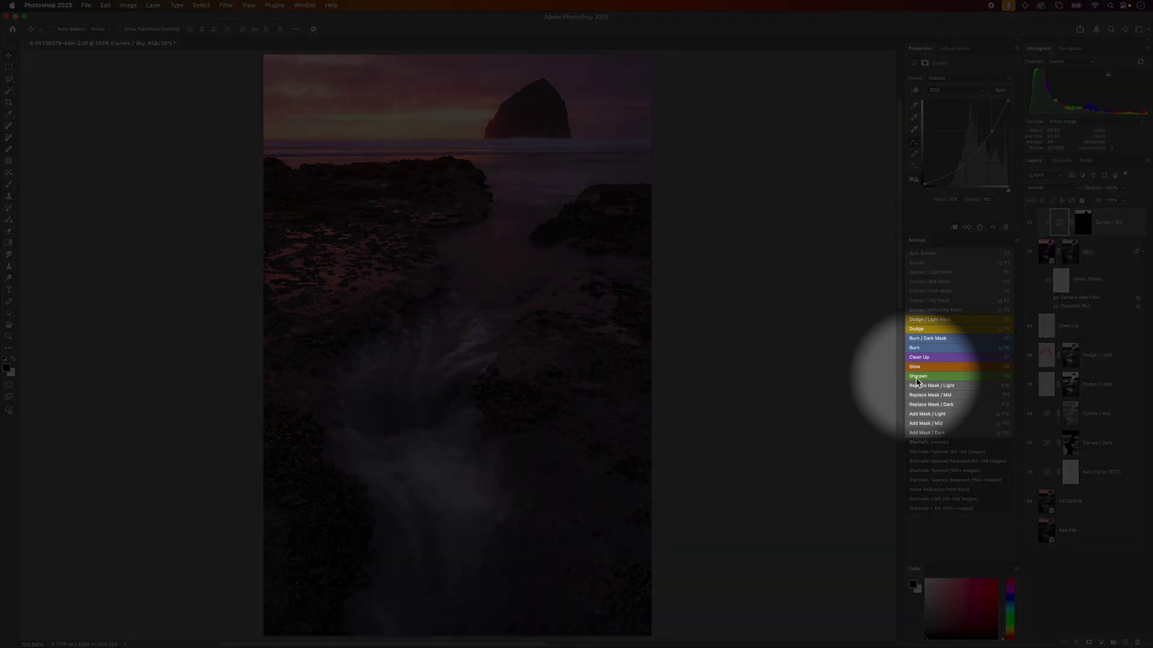
pyautogui.click(916, 378)
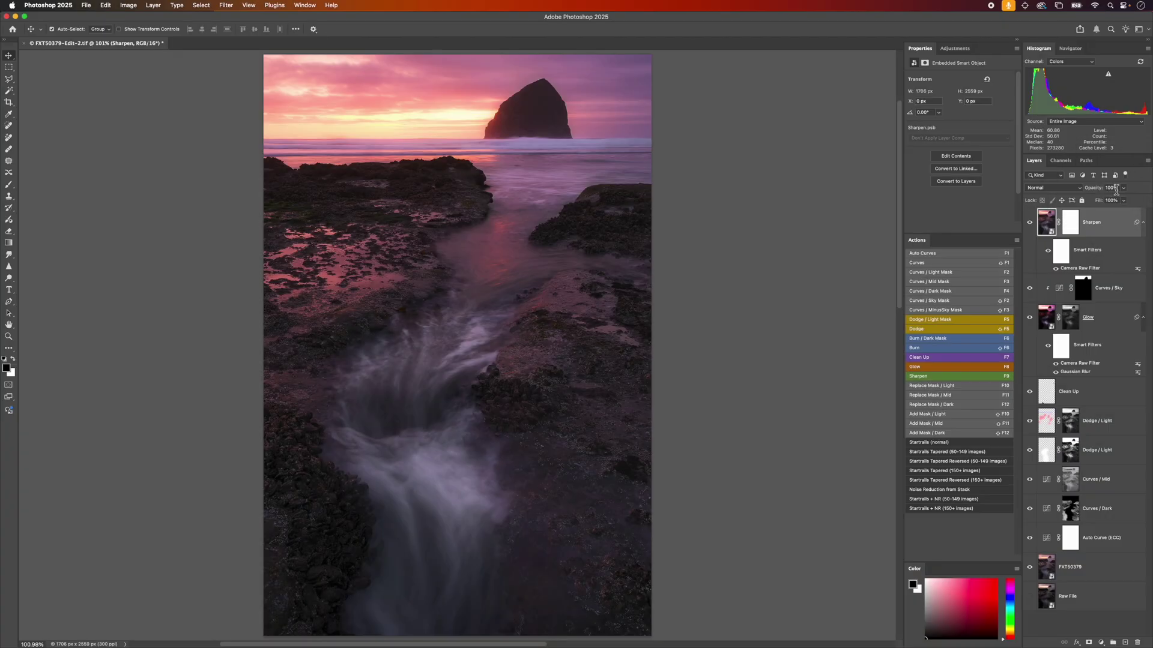
# - Lower the Sharpen layer's opacity to 20%
pyautogui.click(1123, 188)
pyautogui.moveTo(1124, 200); pyautogui.dragTo(1093, 206)
# - Add a Burn layer and darken the lower-left corner, right side, top and left edges
pyautogui.click(912, 348)
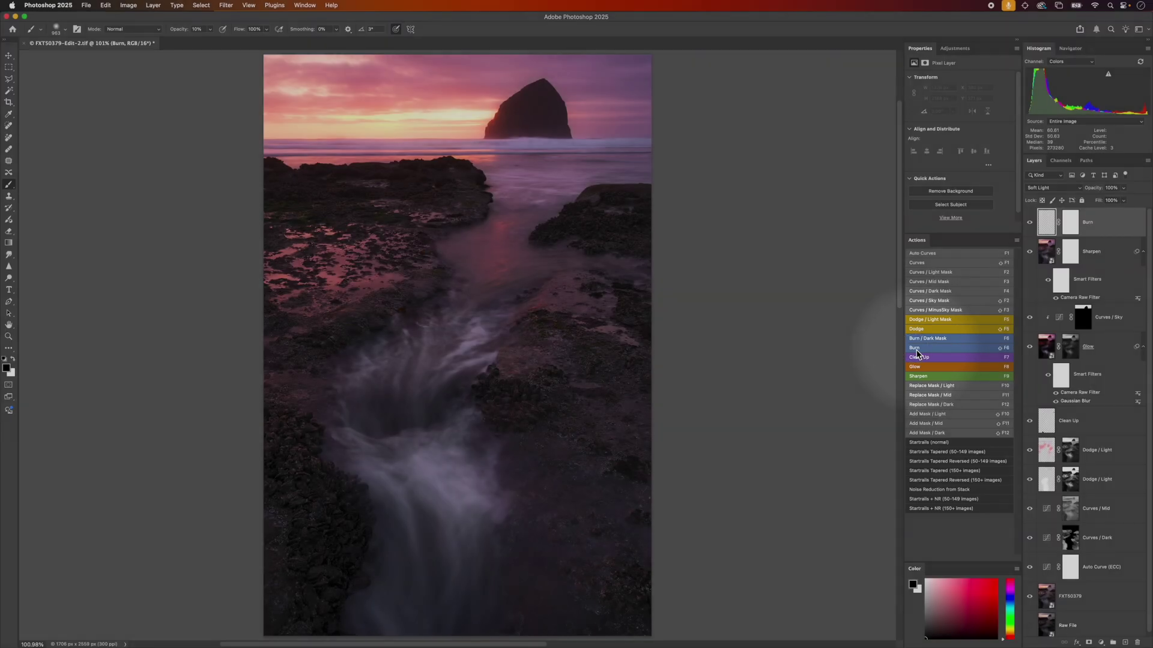
pyautogui.press('super+1')
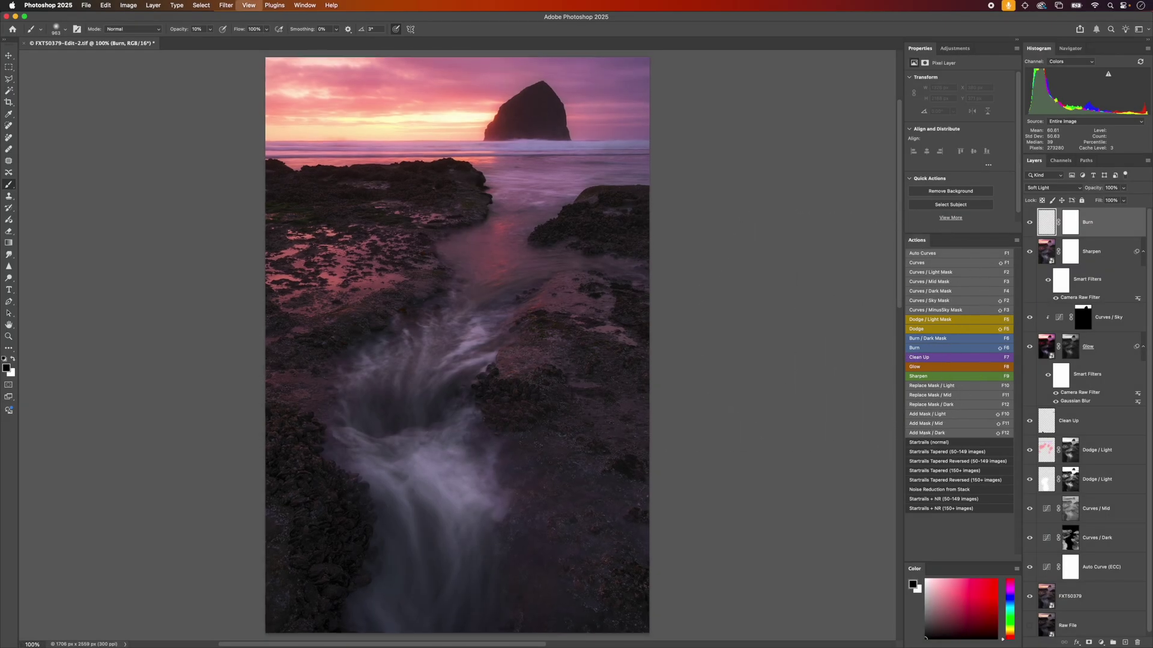
pyautogui.press('[')
pyautogui.press('[')
pyautogui.press('[')
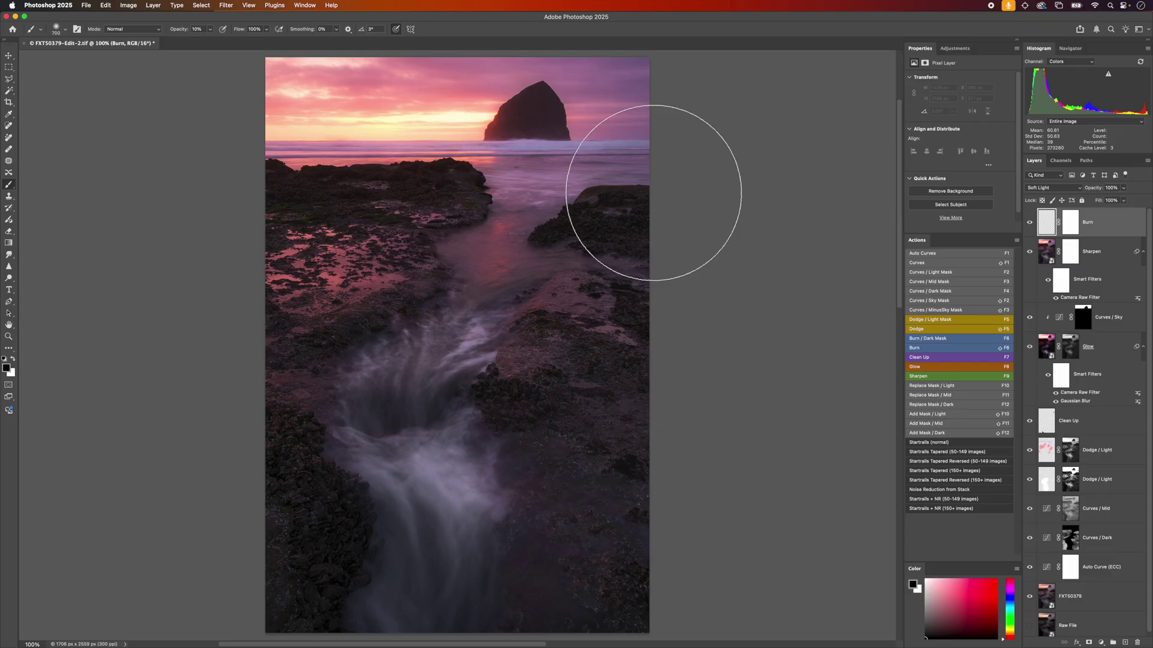
pyautogui.press('super+minus')
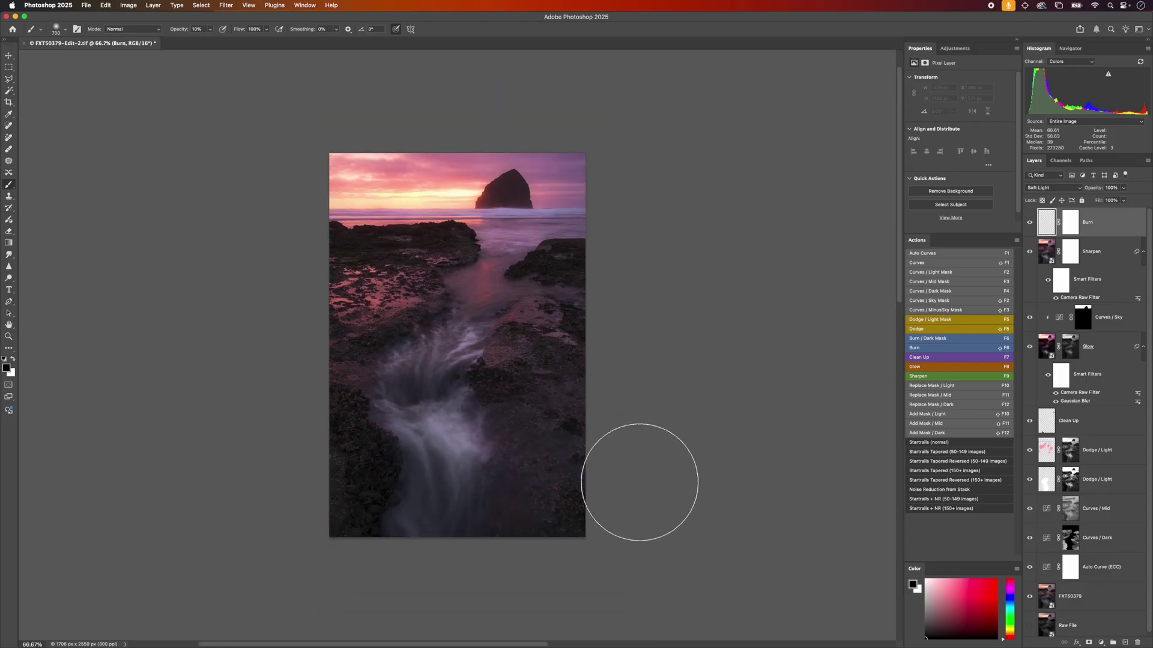
pyautogui.moveTo(589, 462); pyautogui.dragTo(561, 510)
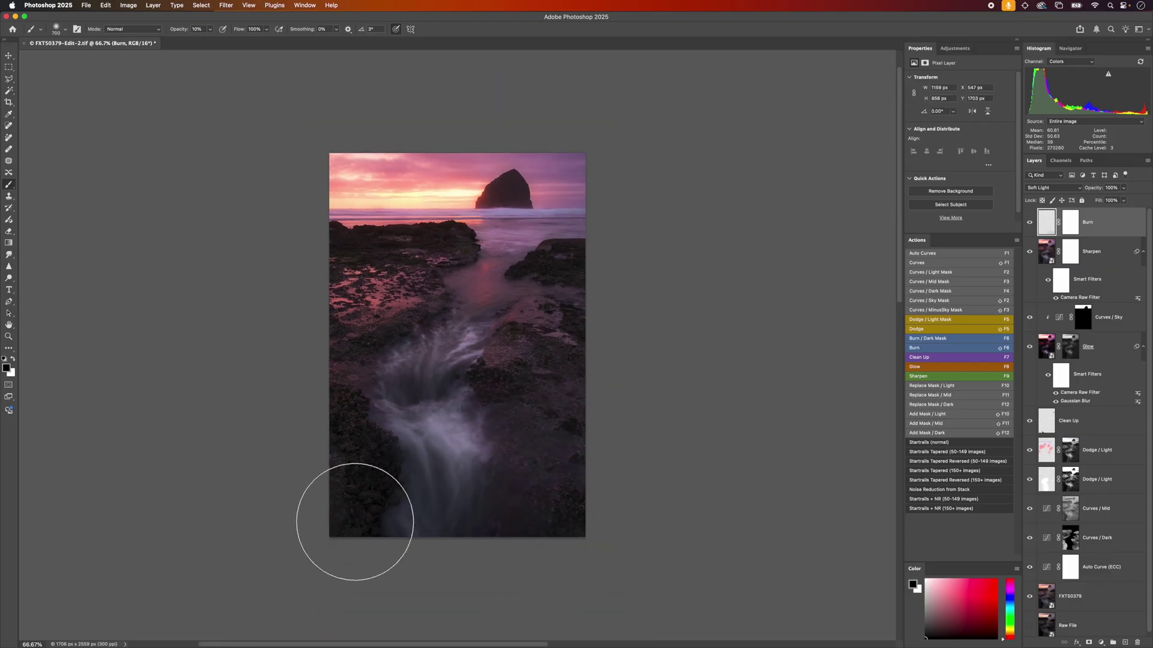
pyautogui.moveTo(594, 360); pyautogui.dragTo(548, 425)
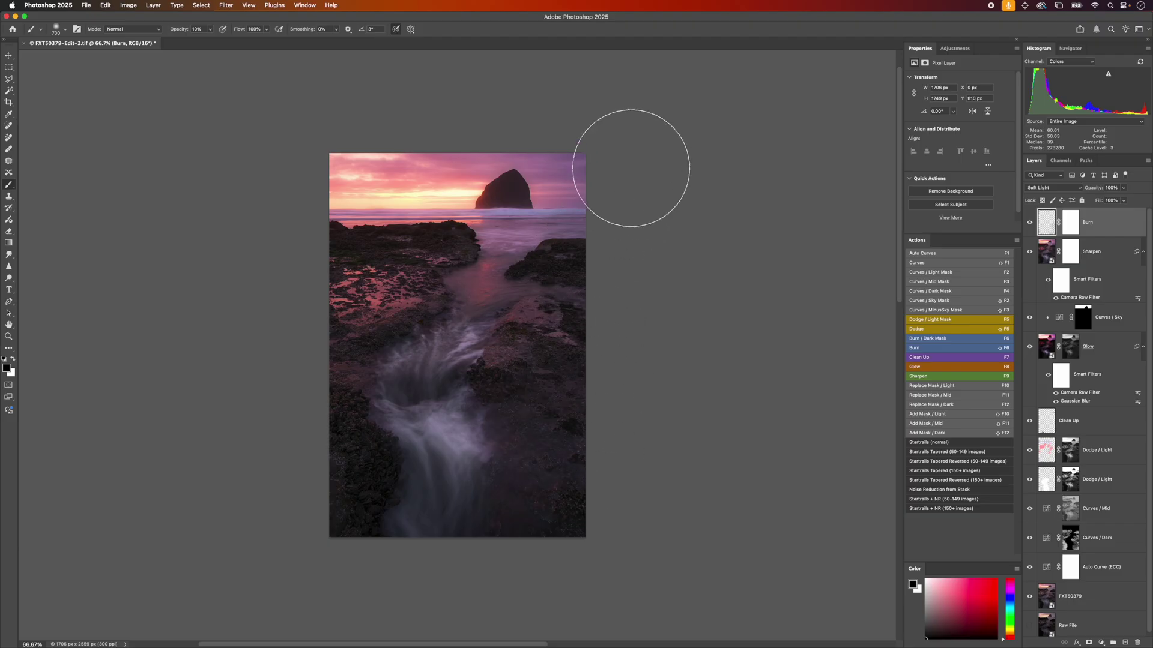
pyautogui.moveTo(631, 168)
pyautogui.mouseDown()
pyautogui.moveTo(557, 122)
pyautogui.moveTo(465, 100)
pyautogui.moveTo(450, 121)
pyautogui.moveTo(398, 118)
pyautogui.moveTo(257, 171)
pyautogui.moveTo(330, 175)
pyautogui.moveTo(320, 264)
pyautogui.mouseUp()
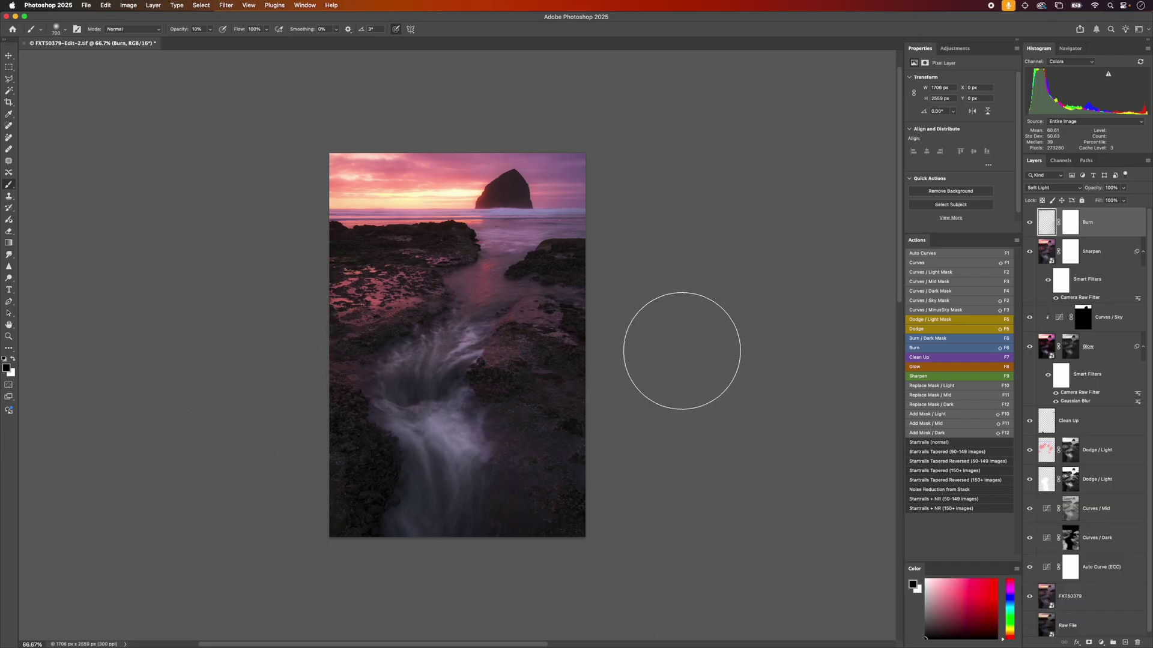
pyautogui.press('v')
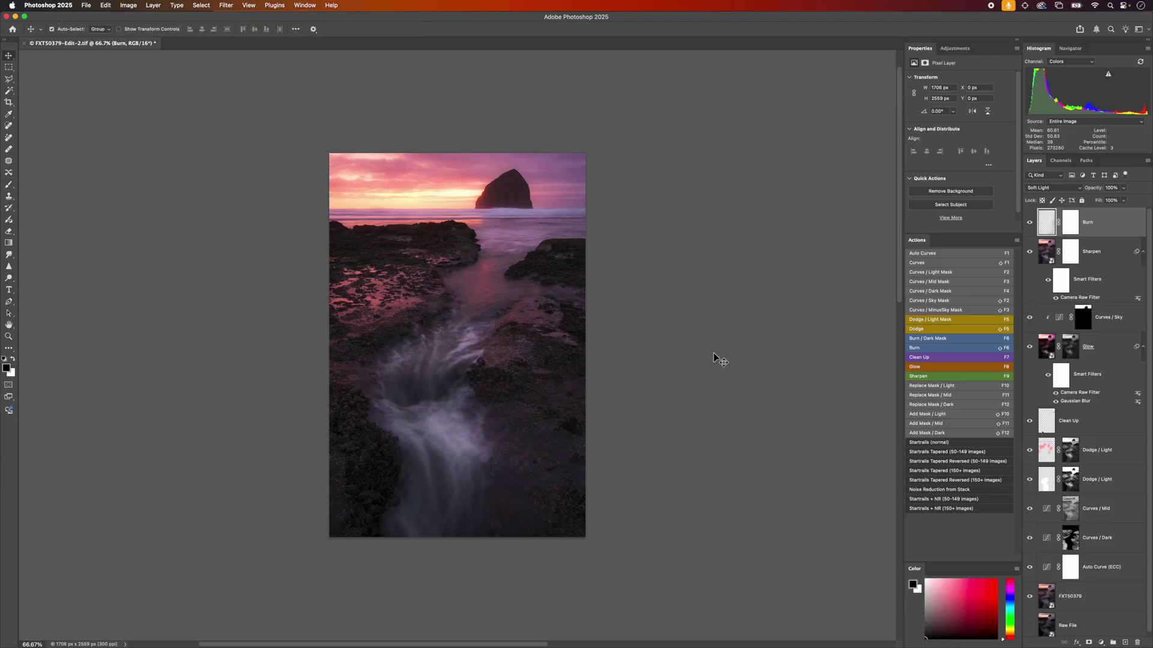
pyautogui.press('super+1')
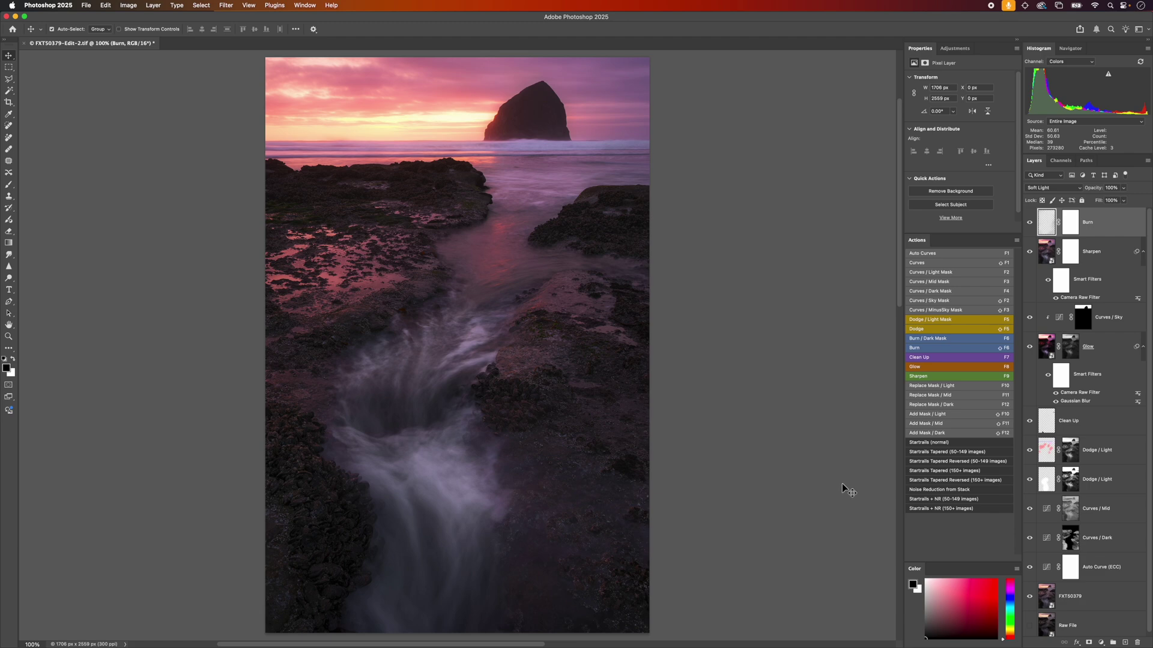
pyautogui.scroll(-1, 1098, 489)
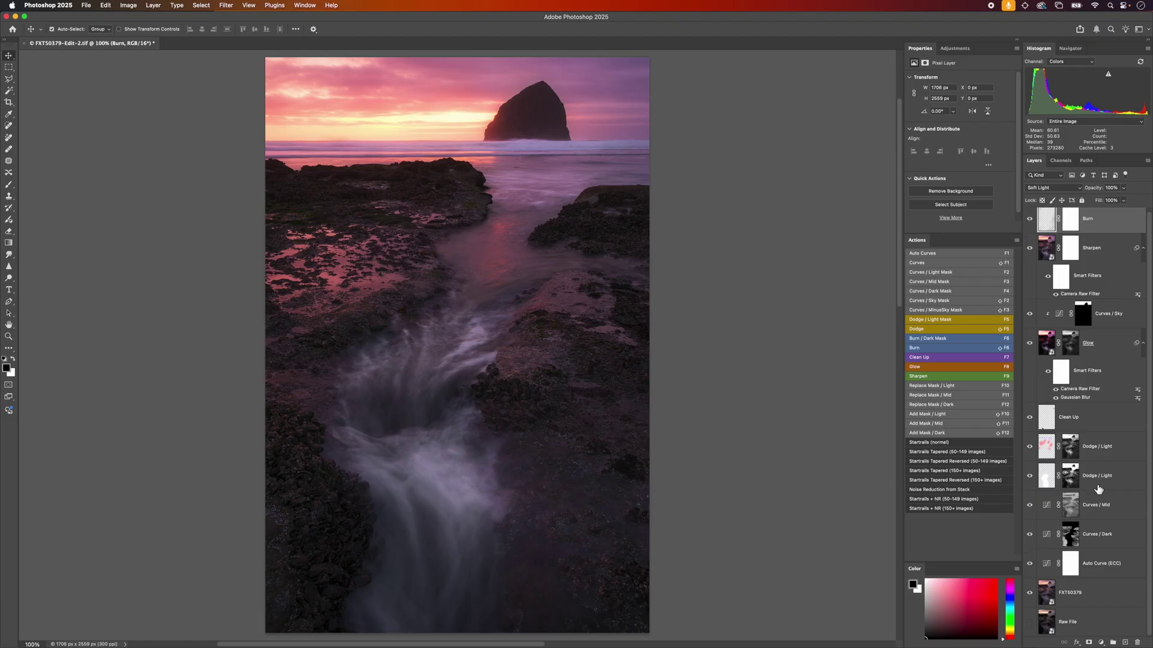
pyautogui.keyDown('alt'); pyautogui.click(1030, 625); pyautogui.keyUp('alt')
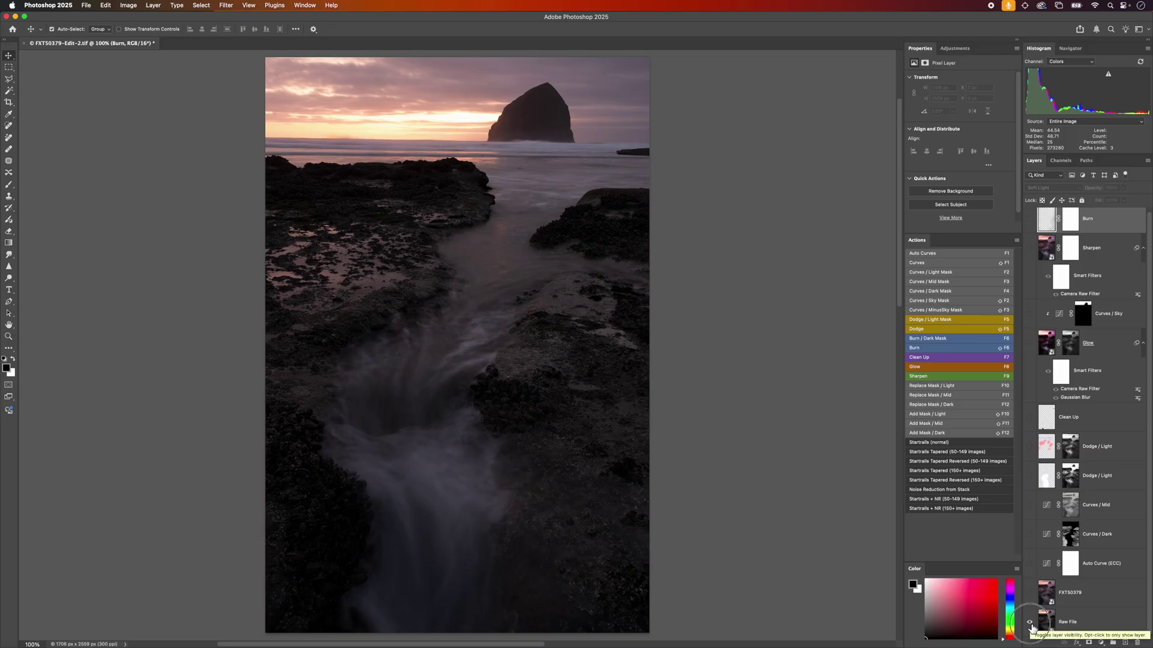
pyautogui.keyDown('alt'); pyautogui.click(1030, 624); pyautogui.keyUp('alt')
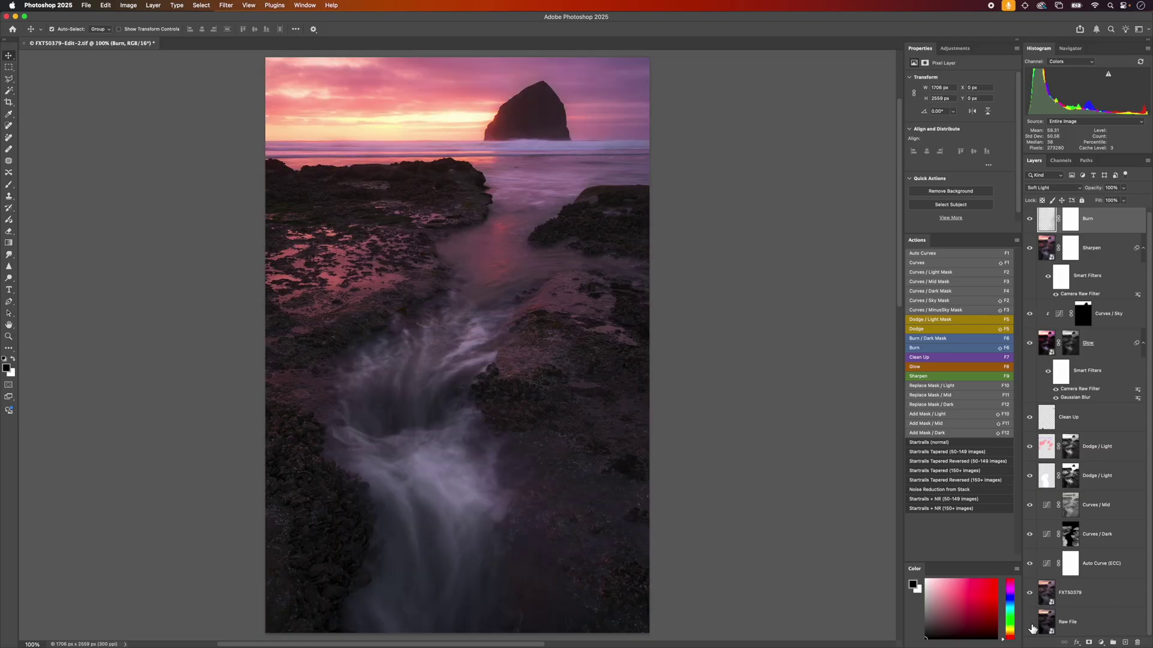
pyautogui.keyDown('alt'); pyautogui.click(1030, 625); pyautogui.keyUp('alt')
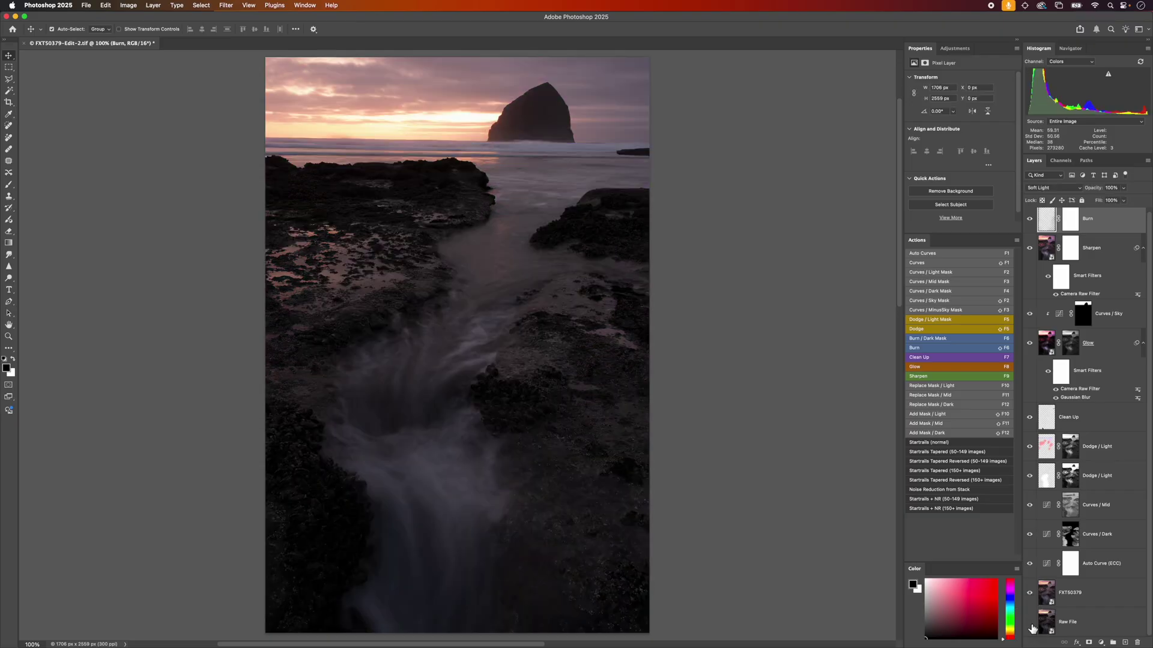
pyautogui.keyDown('alt'); pyautogui.click(1030, 624); pyautogui.keyUp('alt')
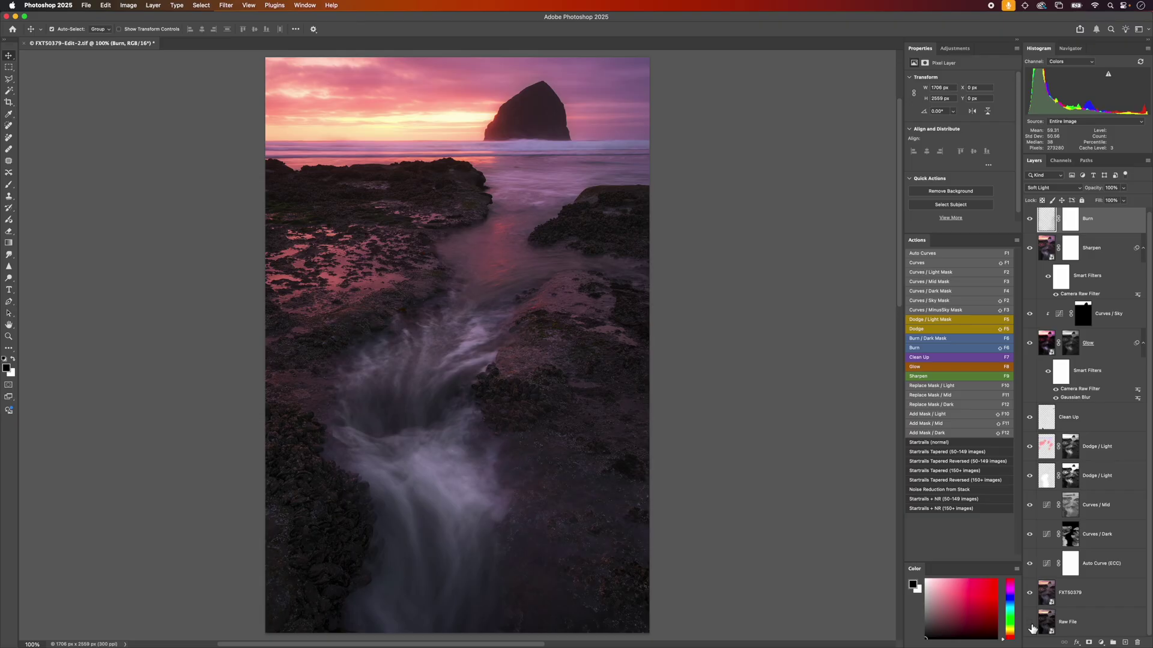